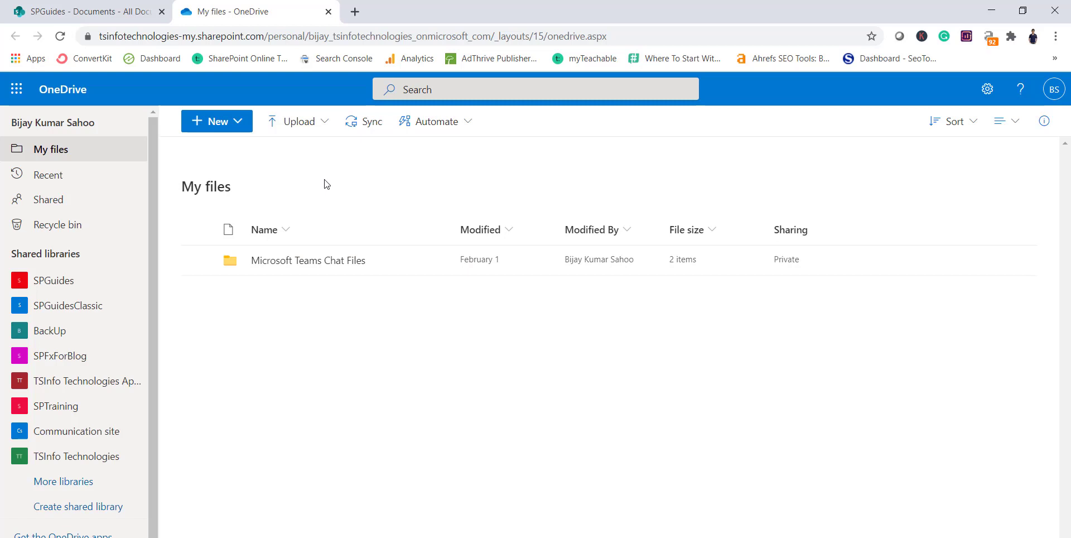
Check the SPGuides Documents library in SharePoint and the My files page in OneDrive
{"action": "left_click", "coordinate": [56, 17]}
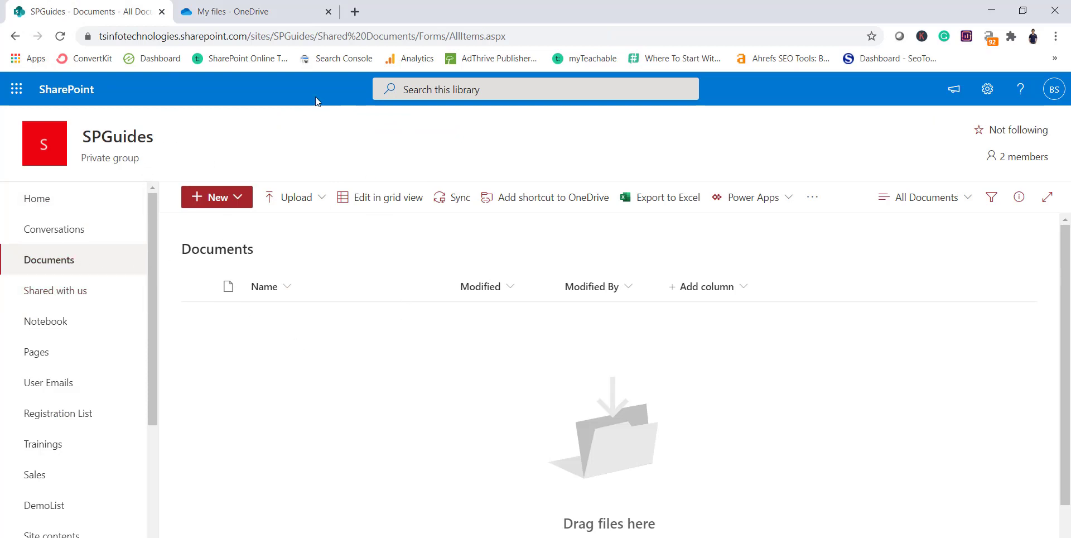
{"action": "left_click", "coordinate": [257, 15]}
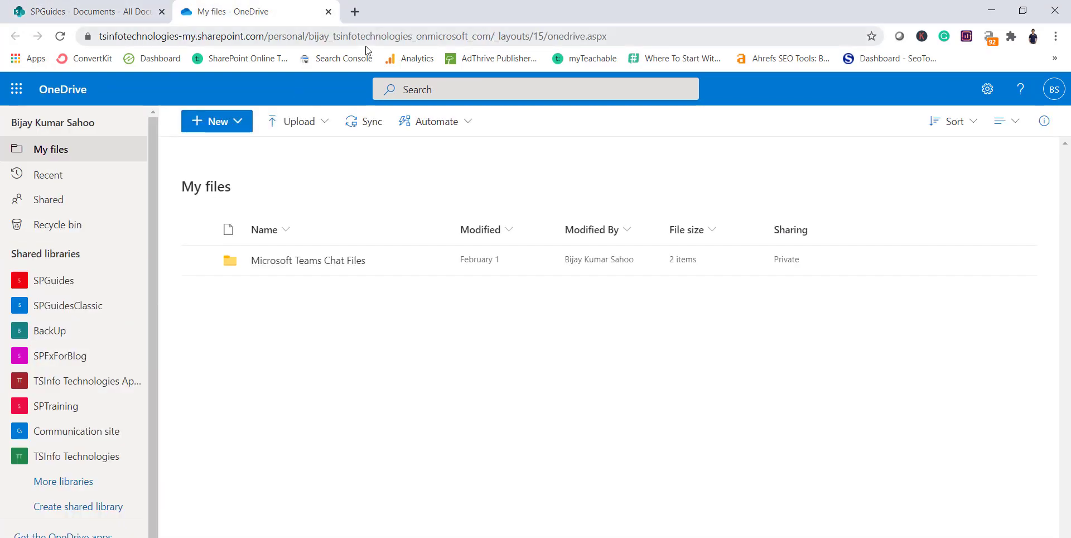
Open Power Automate at flow.microsoft.com in a new browser tab and start building a scheduled cloud flow
{"action": "left_click", "coordinate": [355, 12]}
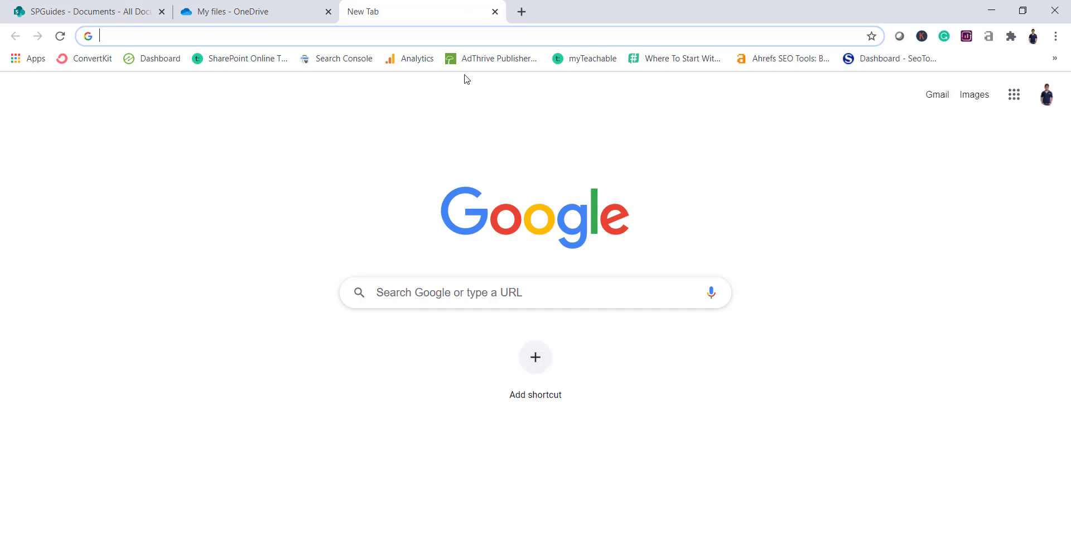
{"action": "type", "text": "folw"}
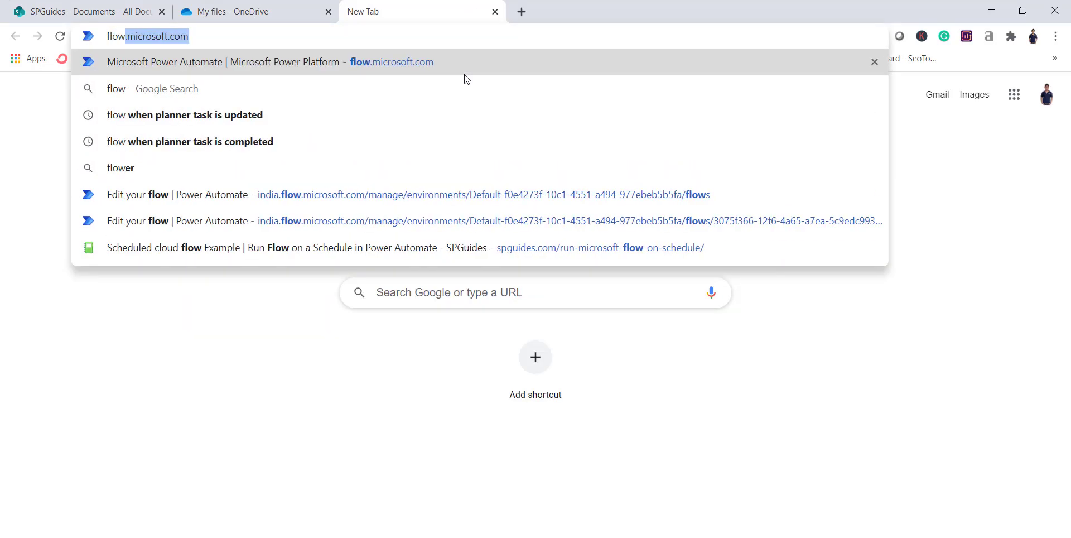
{"action": "key", "text": "Return"}
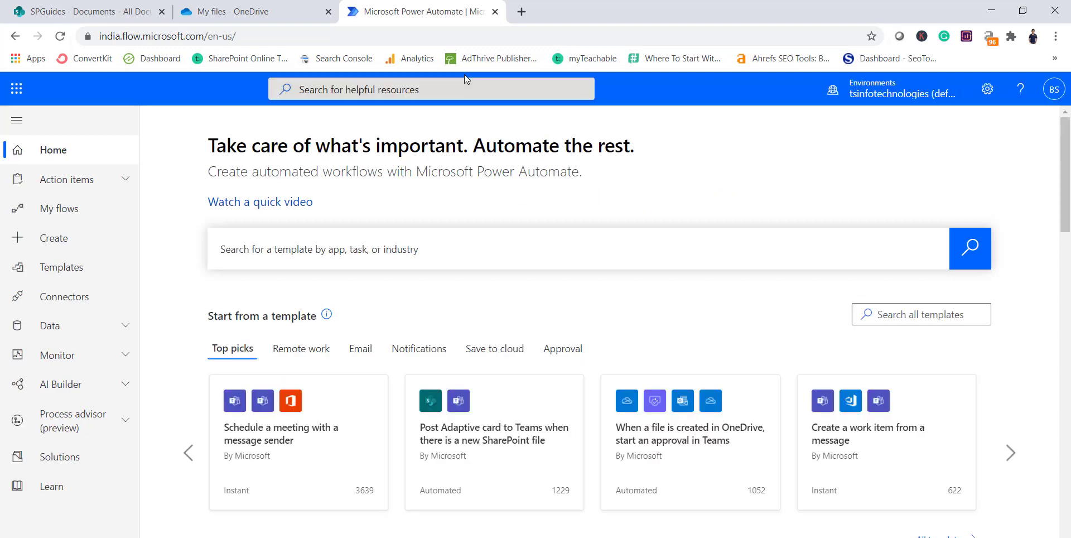
{"action": "left_click", "coordinate": [80, 238]}
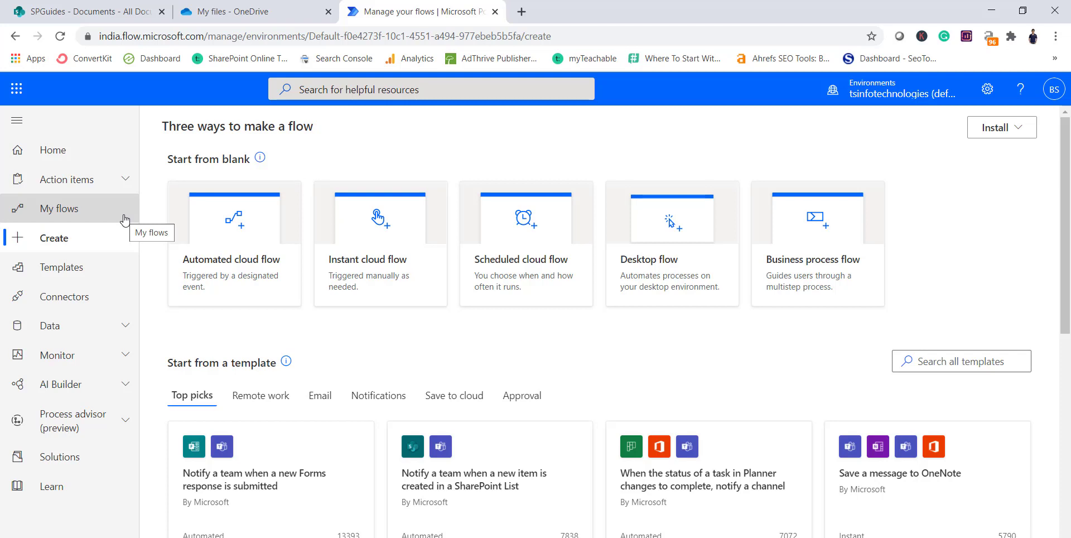
{"action": "left_click", "coordinate": [506, 234]}
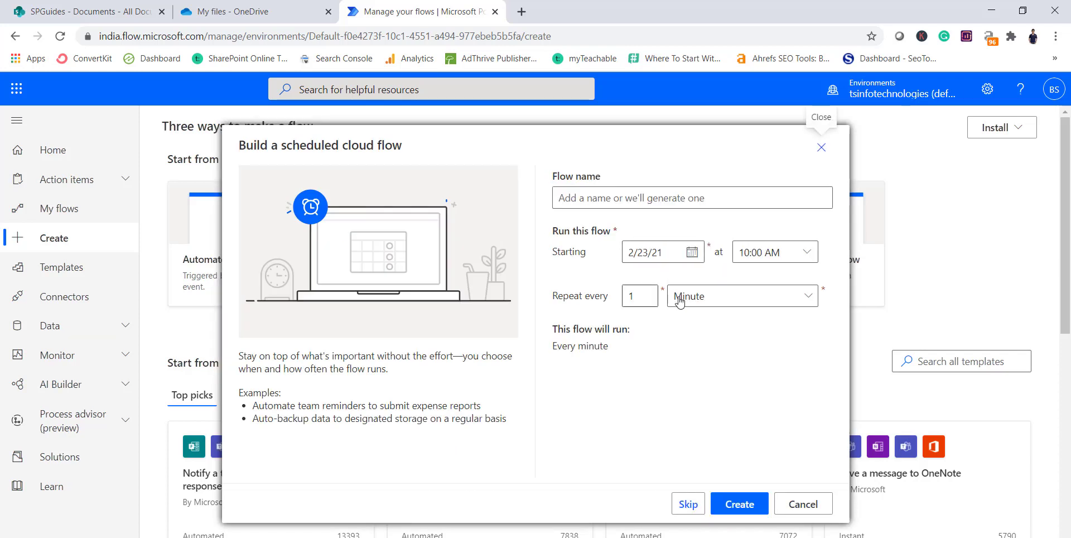
Set the scheduled flow to repeat every 3 minutes, keeping Minute as the unit
{"action": "left_click", "coordinate": [705, 304]}
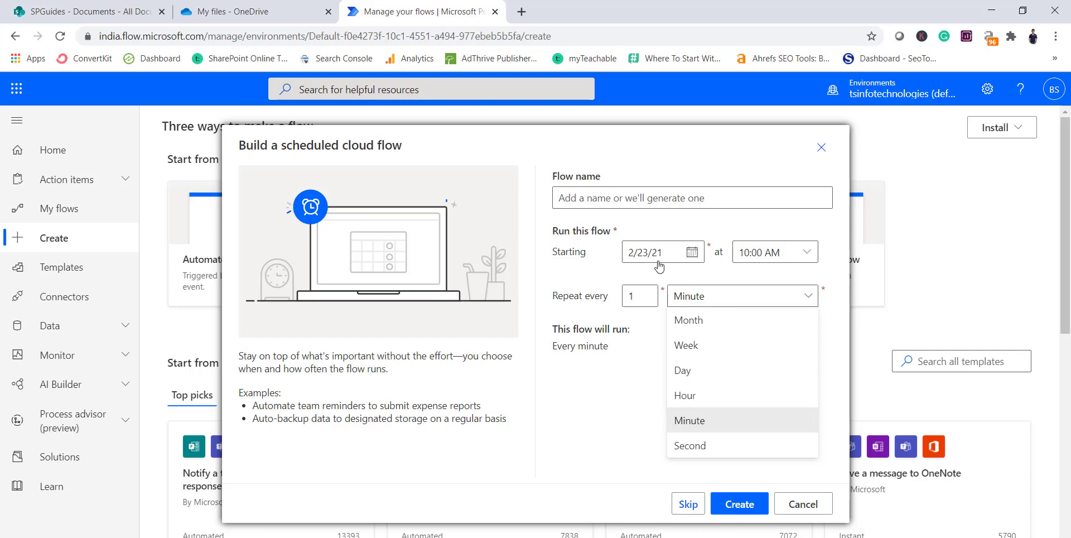
{"action": "left_click", "coordinate": [570, 280]}
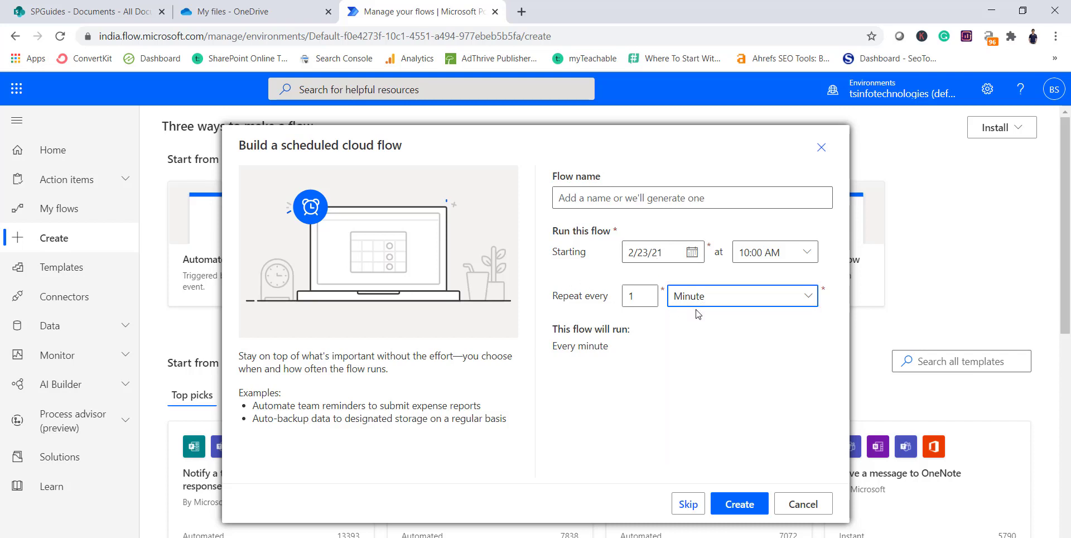
{"action": "left_click", "coordinate": [694, 302]}
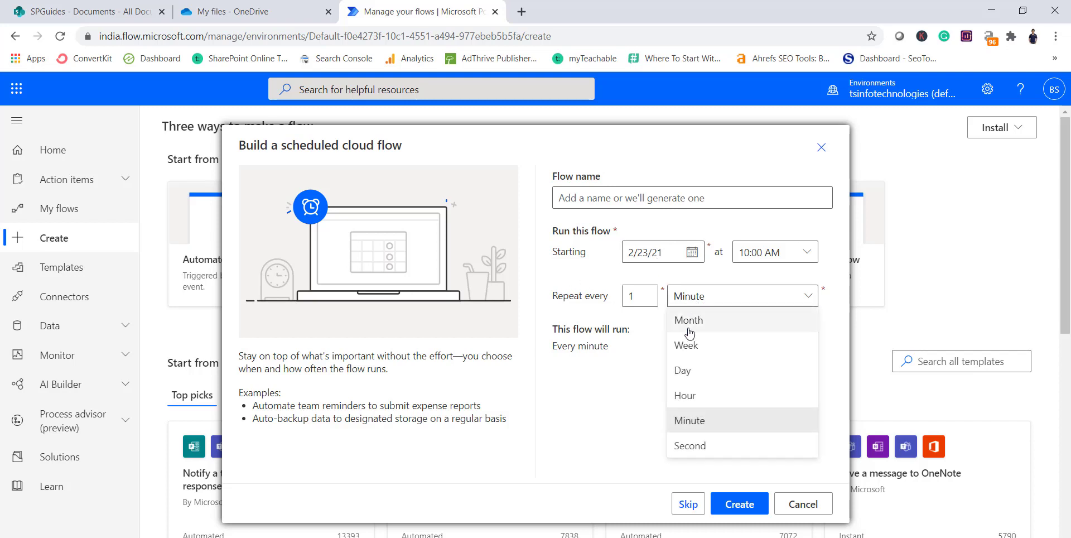
{"action": "left_click_drag", "start_coordinate": [635, 296], "coordinate": [620, 295]}
{"action": "type", "text": "3"}
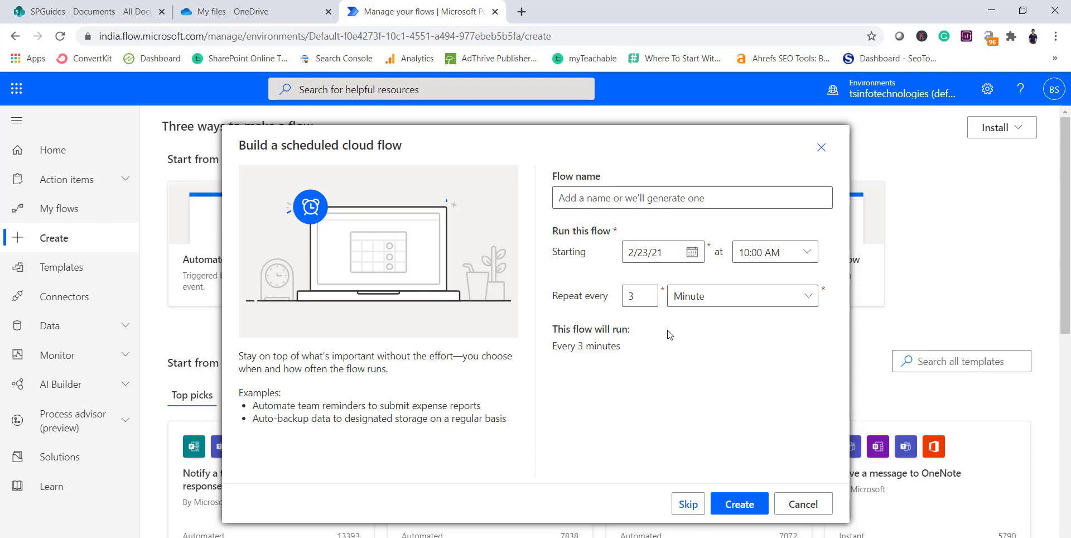
{"action": "left_click", "coordinate": [641, 279]}
Name the flow "Move All Files from OneDrive to SharePoint" and create it
{"action": "left_click", "coordinate": [611, 197]}
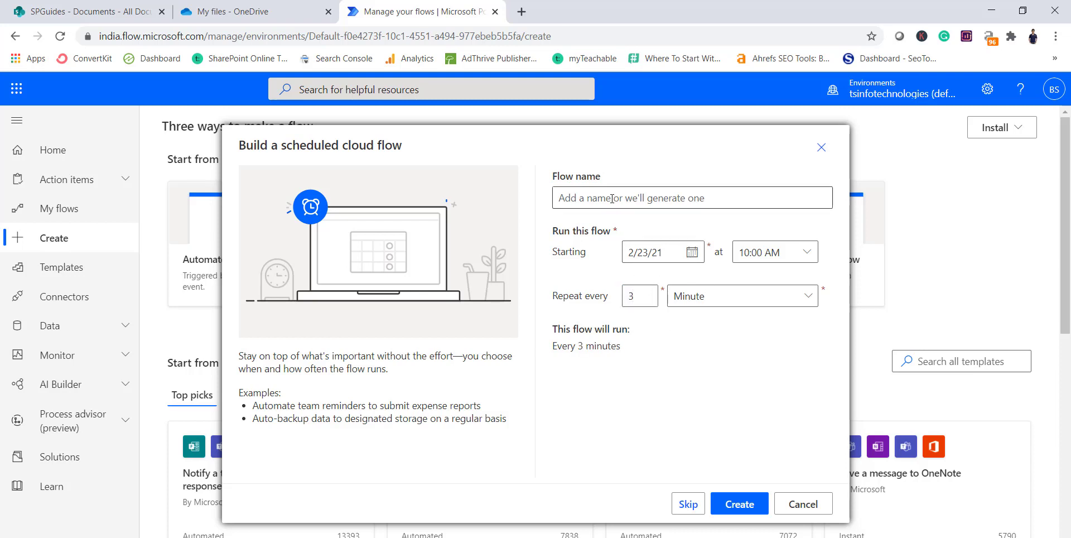
{"action": "left_click", "coordinate": [519, 190]}
{"action": "left_click", "coordinate": [561, 200]}
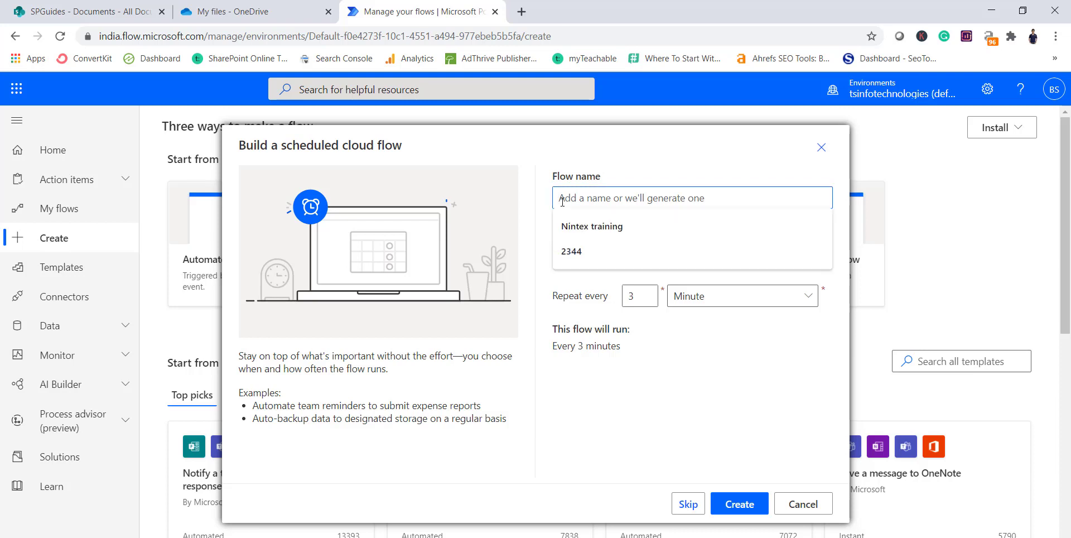
{"action": "type", "text": "Move Al"}
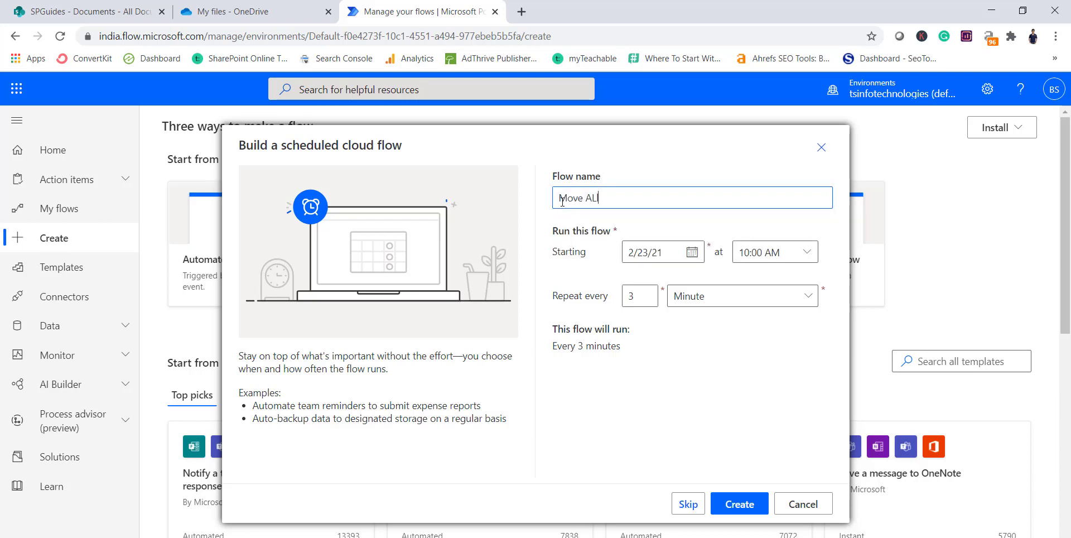
{"action": "type", "text": "l Files from OneDrive to "}
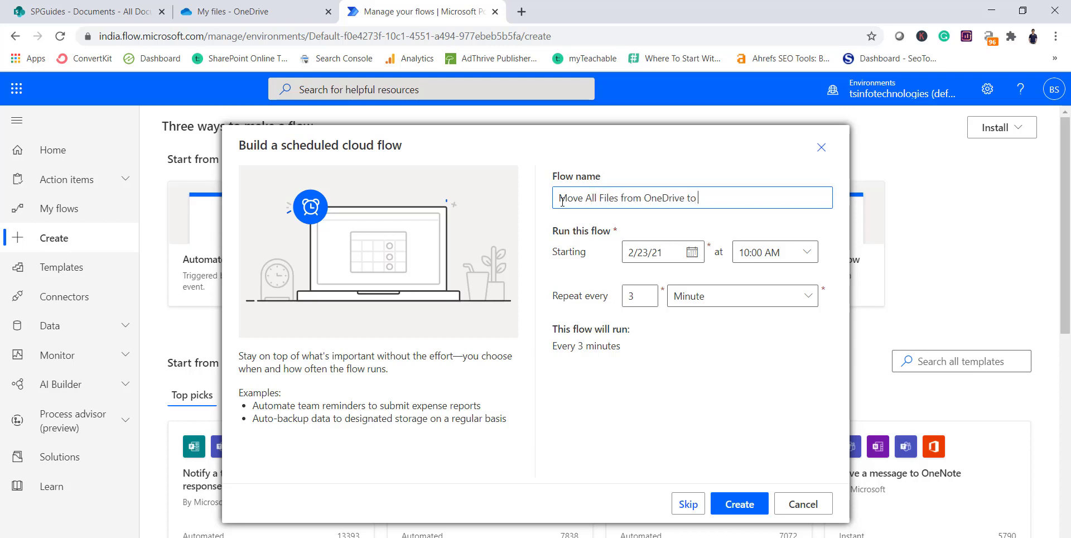
{"action": "type", "text": "SharePoint"}
{"action": "left_click", "coordinate": [747, 508]}
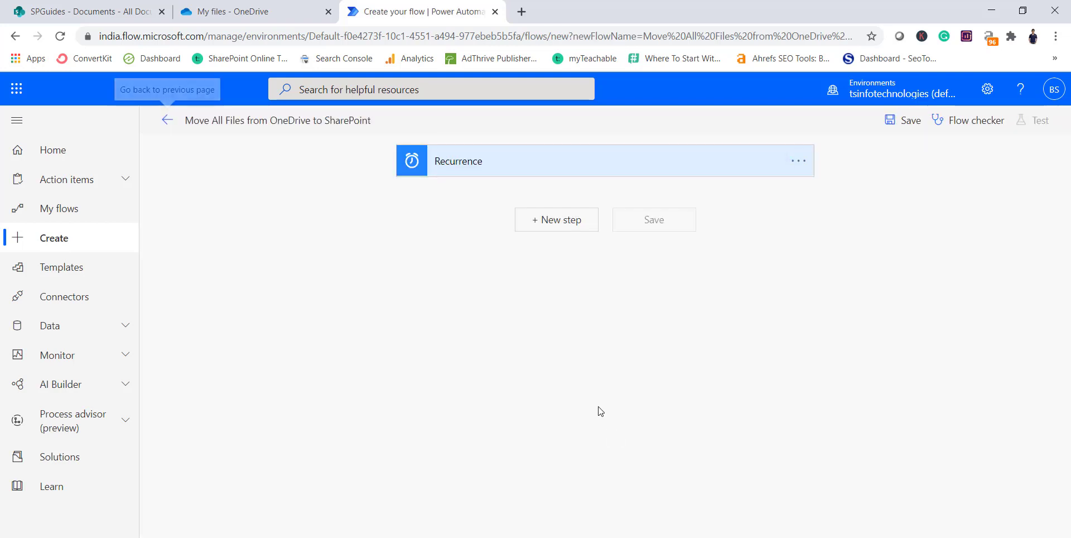
Review the Recurrence trigger's interval, frequency and advanced options, and collapse the trigger
{"action": "left_click", "coordinate": [631, 171]}
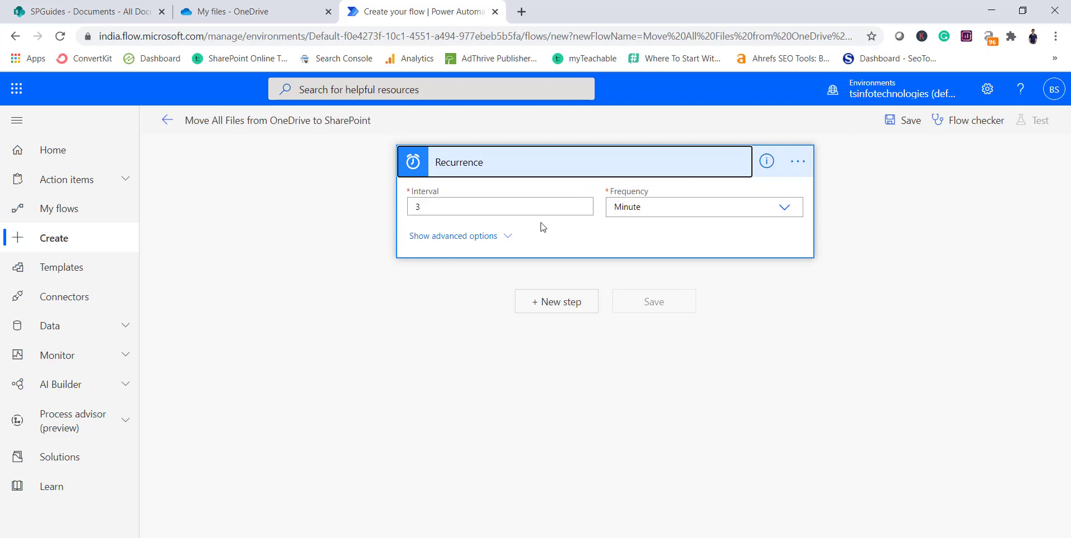
{"action": "left_click", "coordinate": [494, 237]}
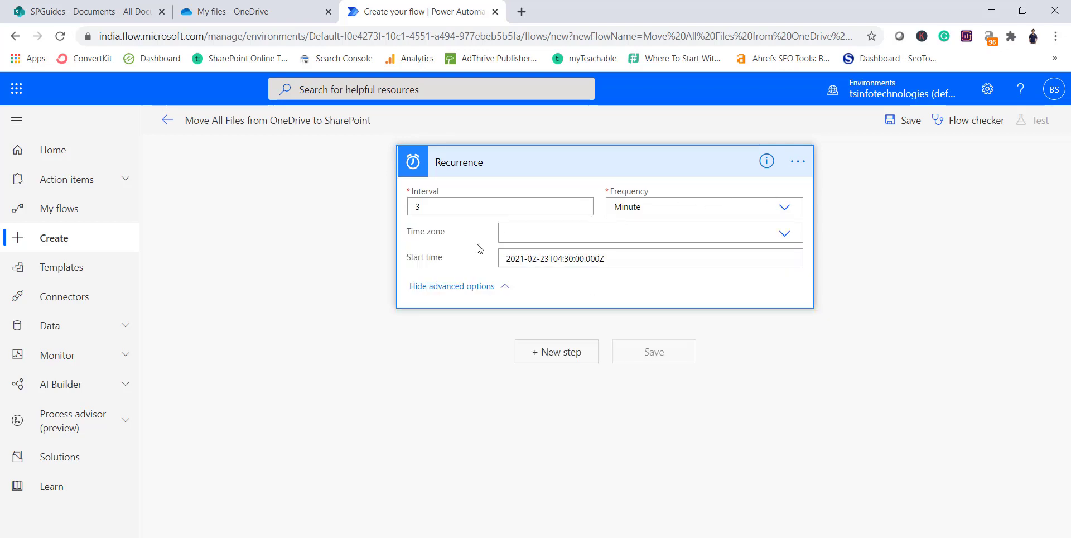
{"action": "left_click", "coordinate": [608, 170]}
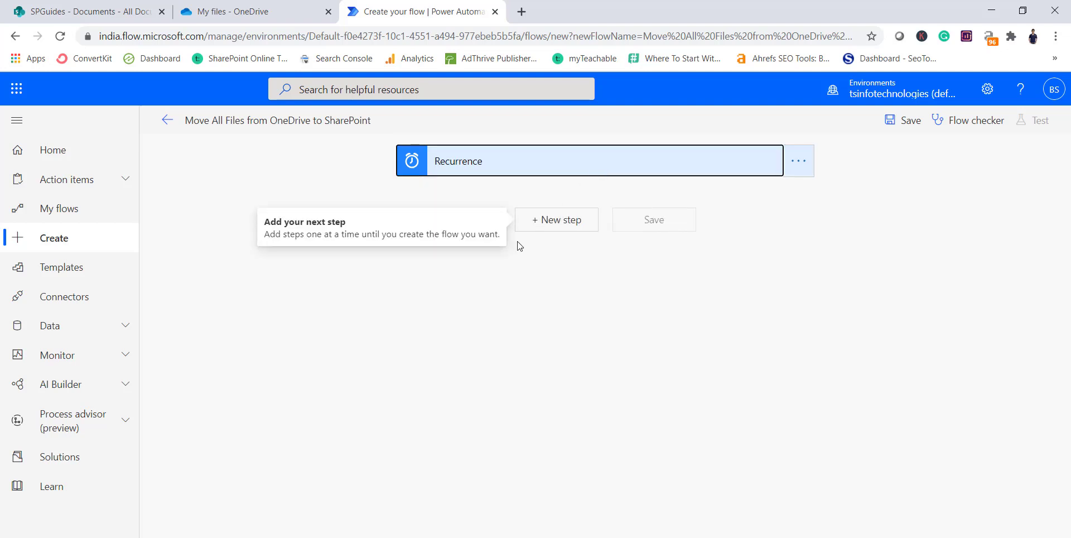
Check the OneDrive files and add the OneDrive for Business action "List files in root folder" after the Recurrence trigger
{"action": "left_click", "coordinate": [545, 233]}
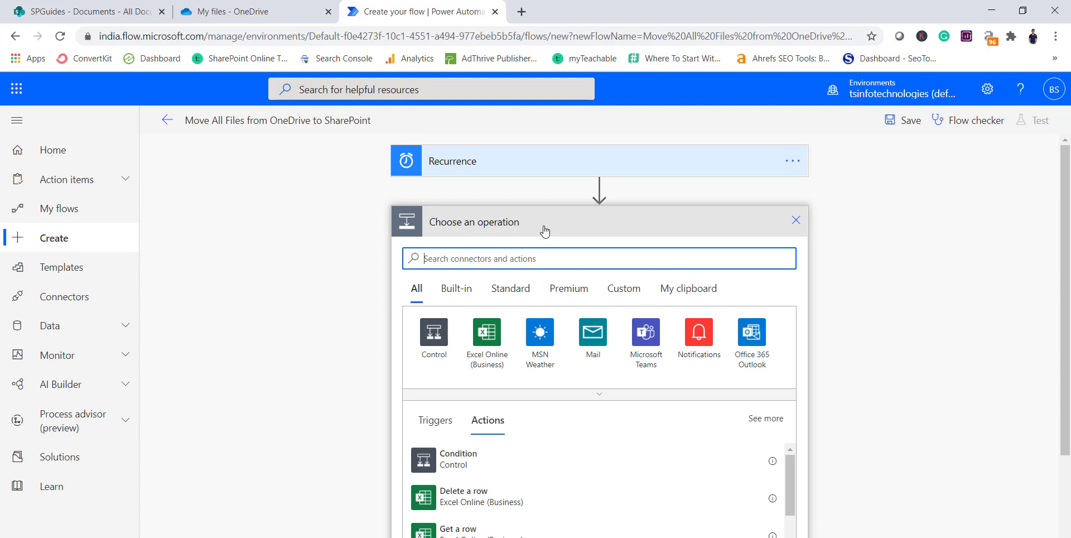
{"action": "left_click", "coordinate": [228, 12]}
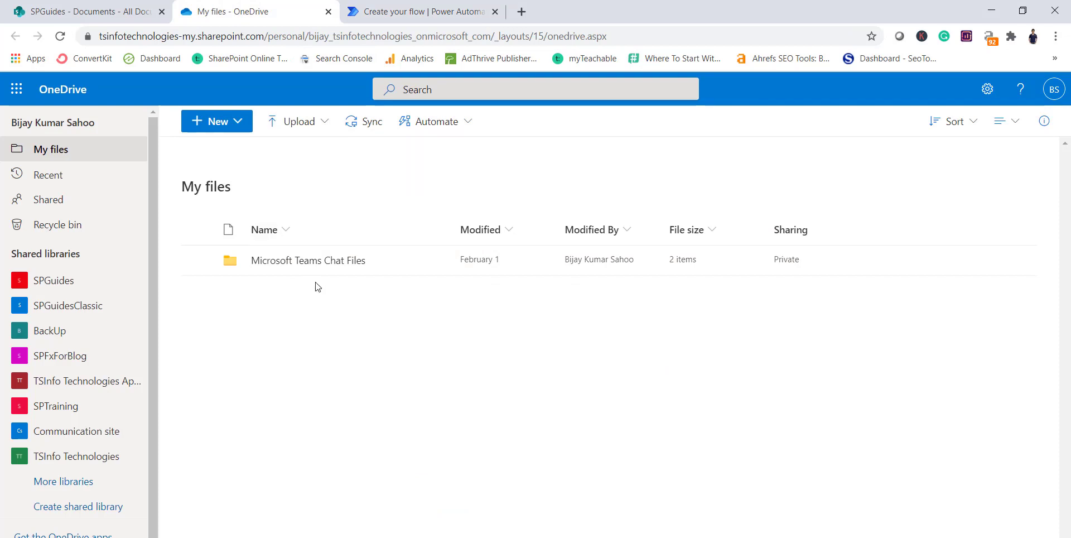
{"action": "left_click", "coordinate": [404, 17]}
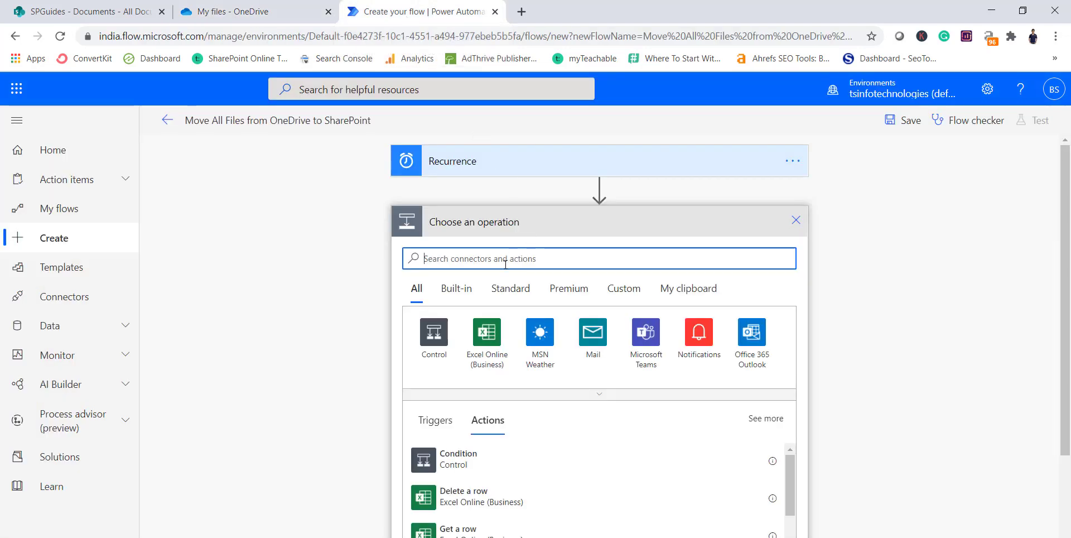
{"action": "type", "text": "list "}
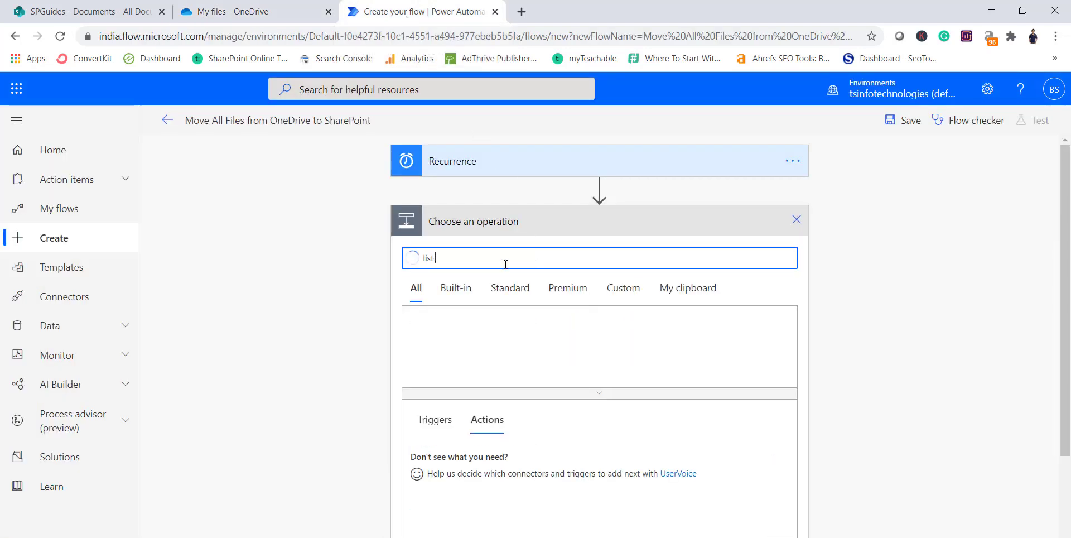
{"action": "type", "text": "files"}
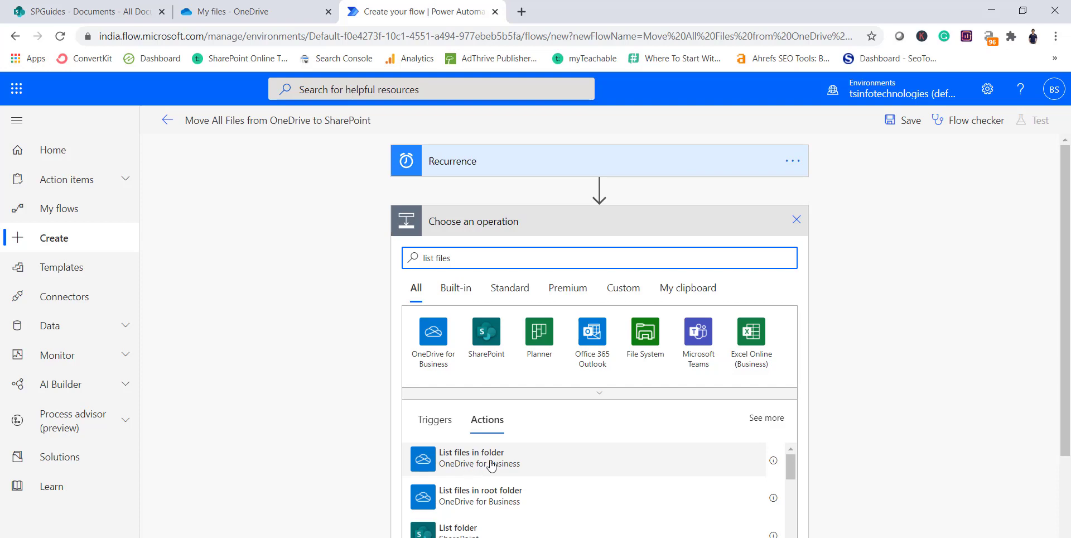
{"action": "left_click", "coordinate": [487, 499]}
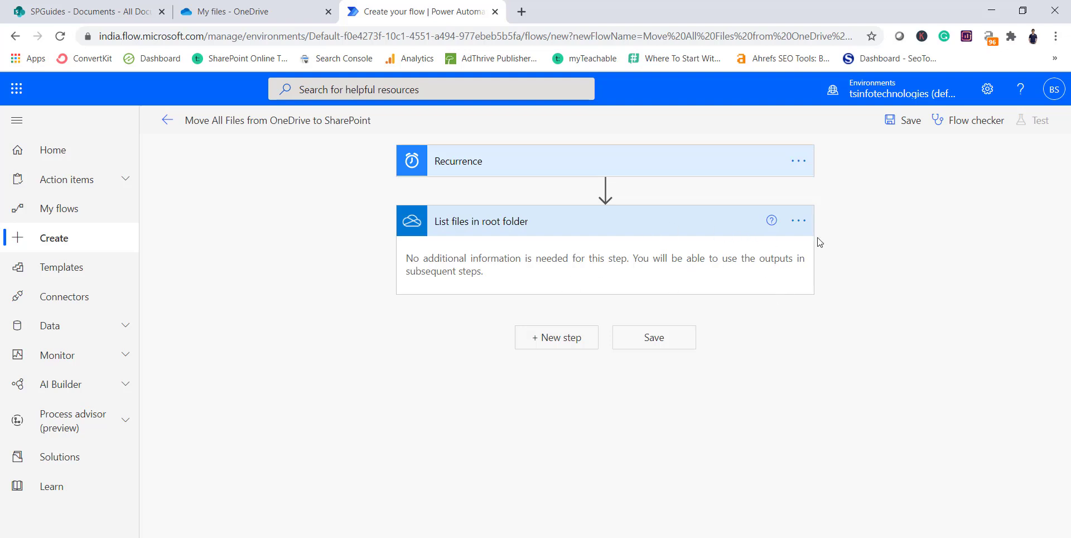
Delete the "List files in root folder" action from the flow
{"action": "left_click", "coordinate": [799, 221]}
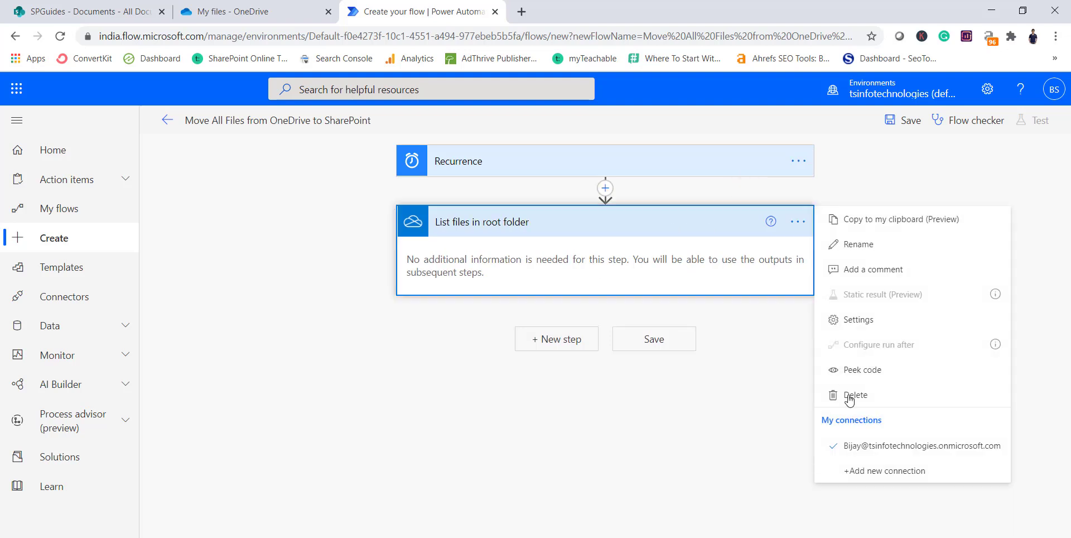
{"action": "left_click", "coordinate": [823, 393]}
{"action": "left_click", "coordinate": [567, 356]}
Add the OneDrive for Business action "List files in folder" after the Recurrence trigger, with the Root folder as its folder
{"action": "left_click", "coordinate": [567, 217]}
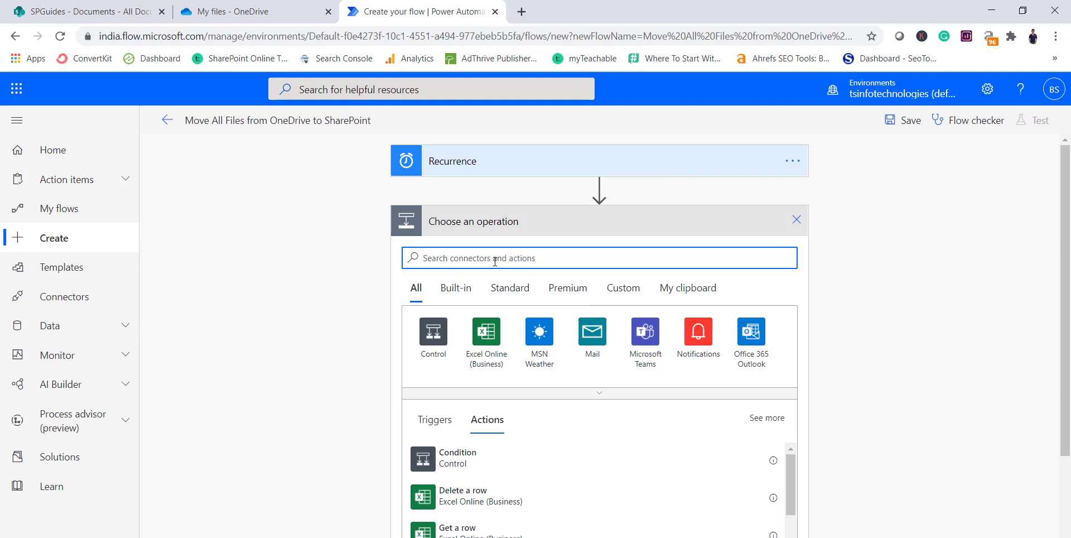
{"action": "type", "text": "List files"}
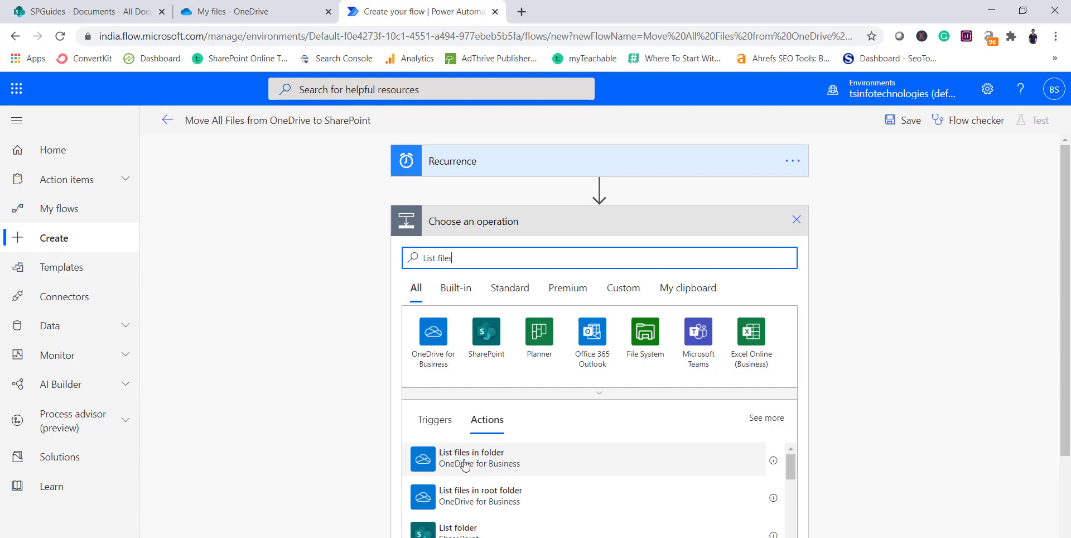
{"action": "left_click", "coordinate": [477, 463]}
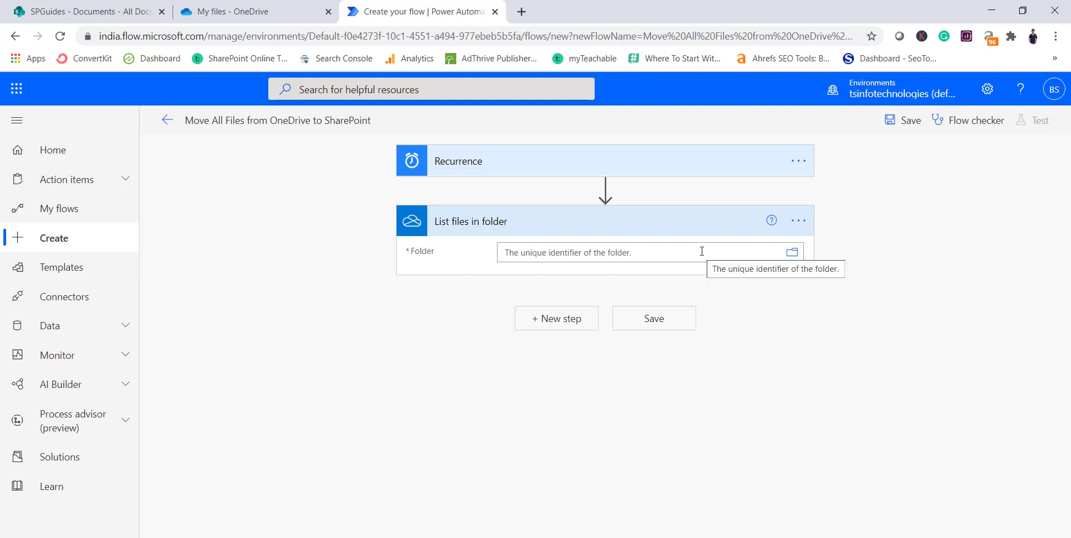
{"action": "left_click", "coordinate": [792, 253]}
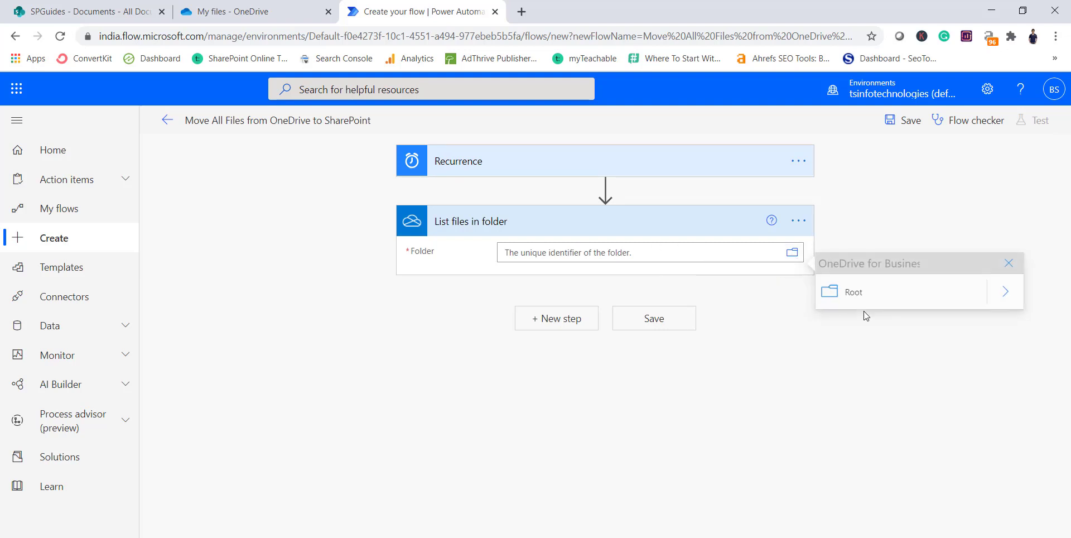
{"action": "left_click", "coordinate": [857, 293]}
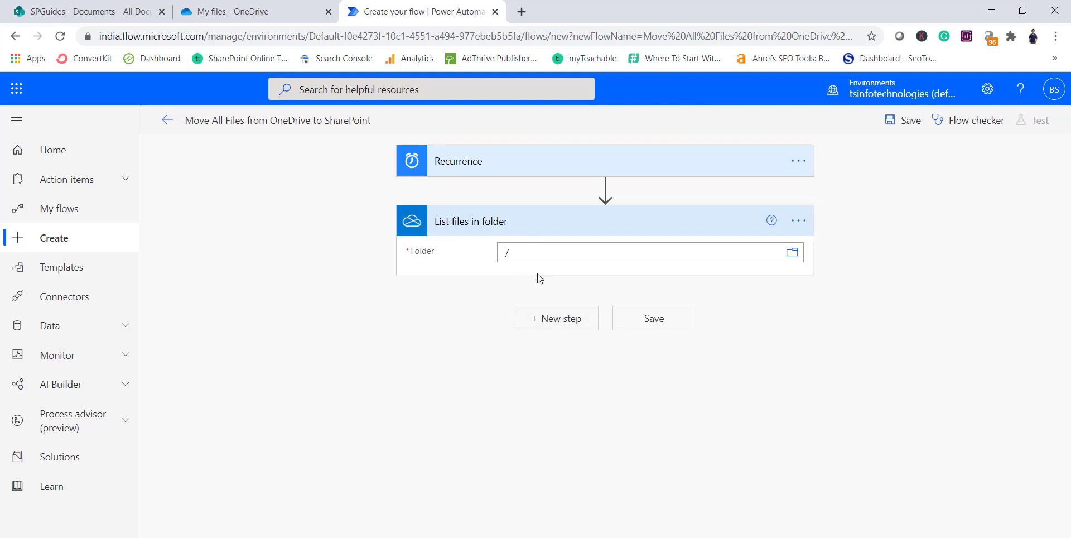
Add an "Apply to each" control after the "List files in folder" action
{"action": "left_click", "coordinate": [544, 319]}
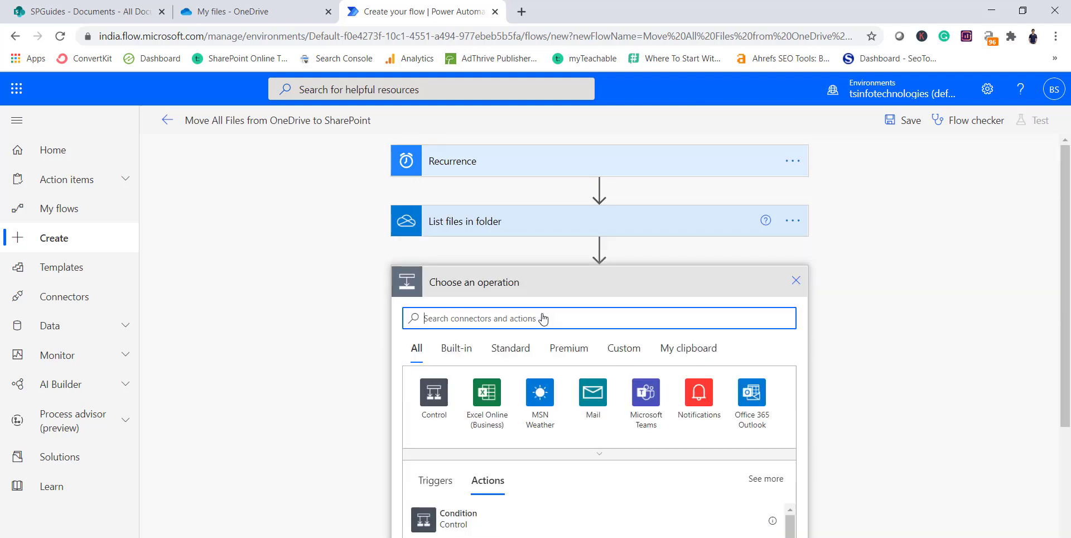
{"action": "left_click", "coordinate": [486, 318]}
{"action": "type", "text": "apply"}
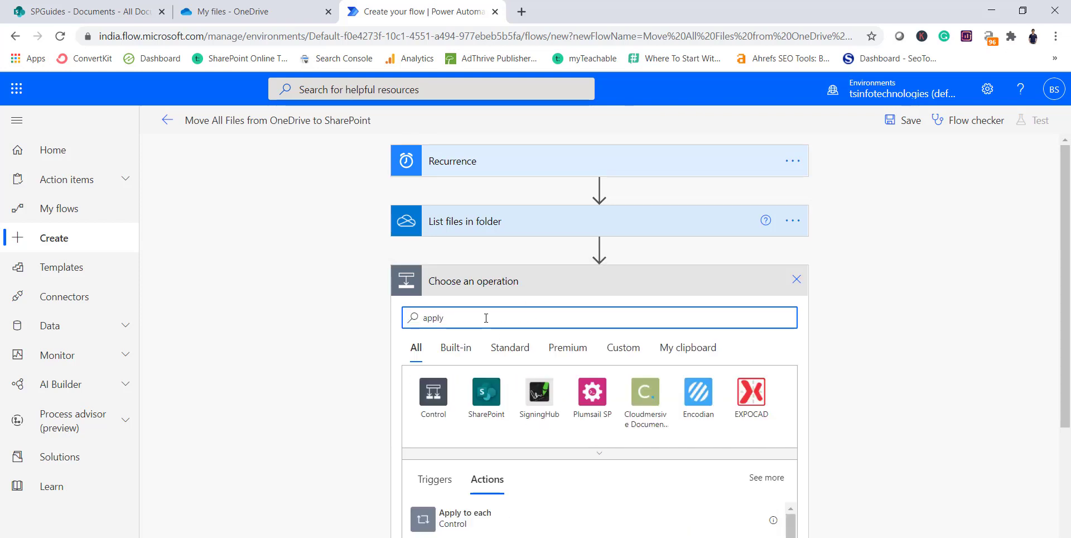
{"action": "left_click", "coordinate": [510, 509]}
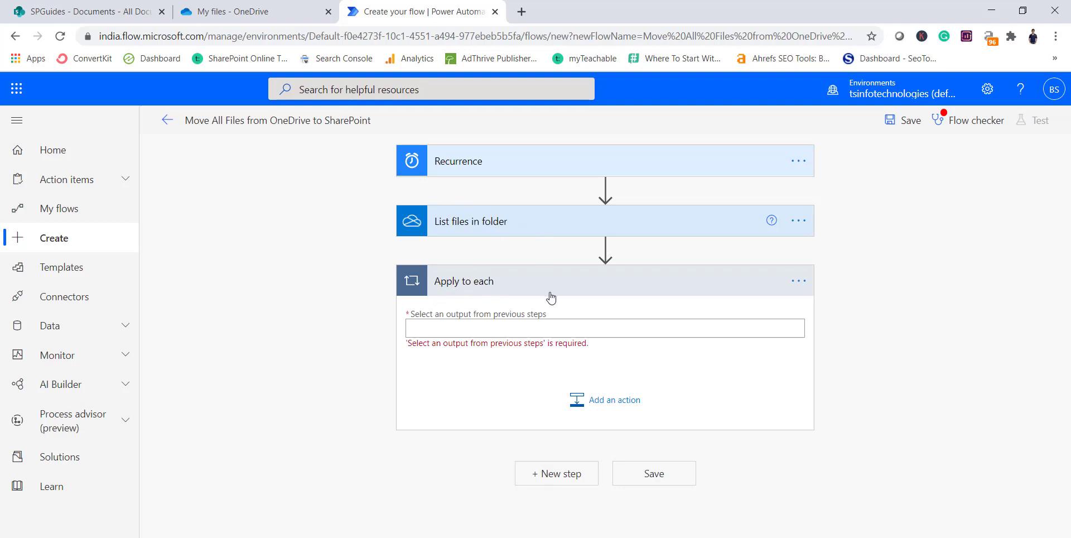
Set the Apply to each loop's input to the "value" dynamic content from "List files in folder"
{"action": "left_click", "coordinate": [516, 329]}
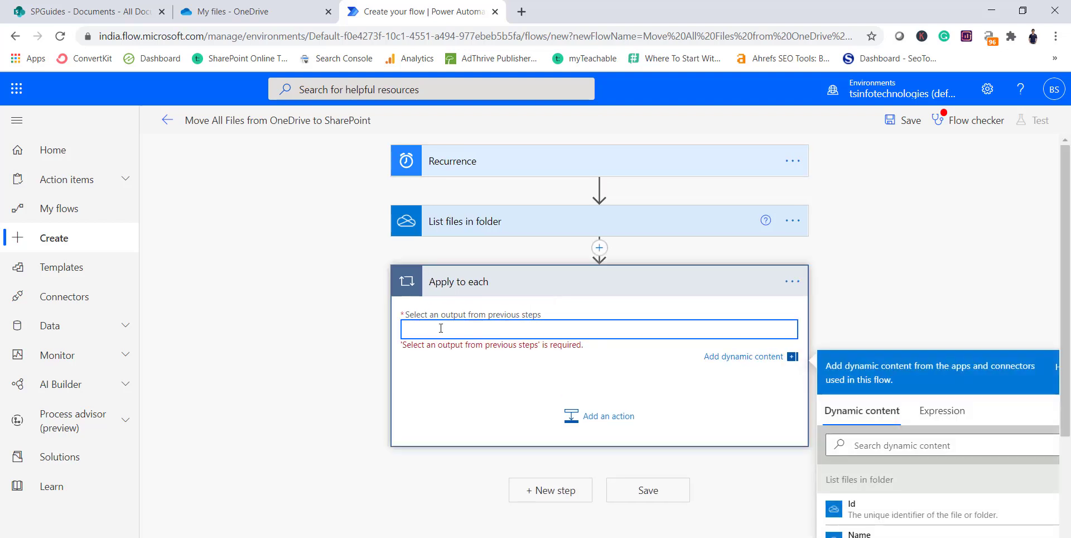
{"action": "scroll", "coordinate": [903, 463], "scroll_direction": "down", "scroll_amount": 1}
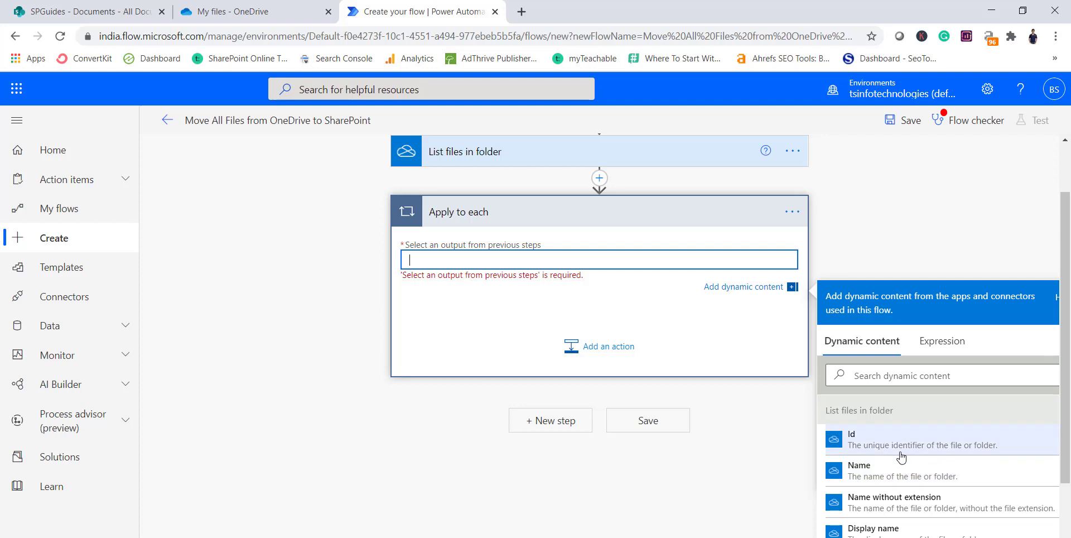
{"action": "scroll", "coordinate": [902, 458], "scroll_direction": "down", "scroll_amount": 4}
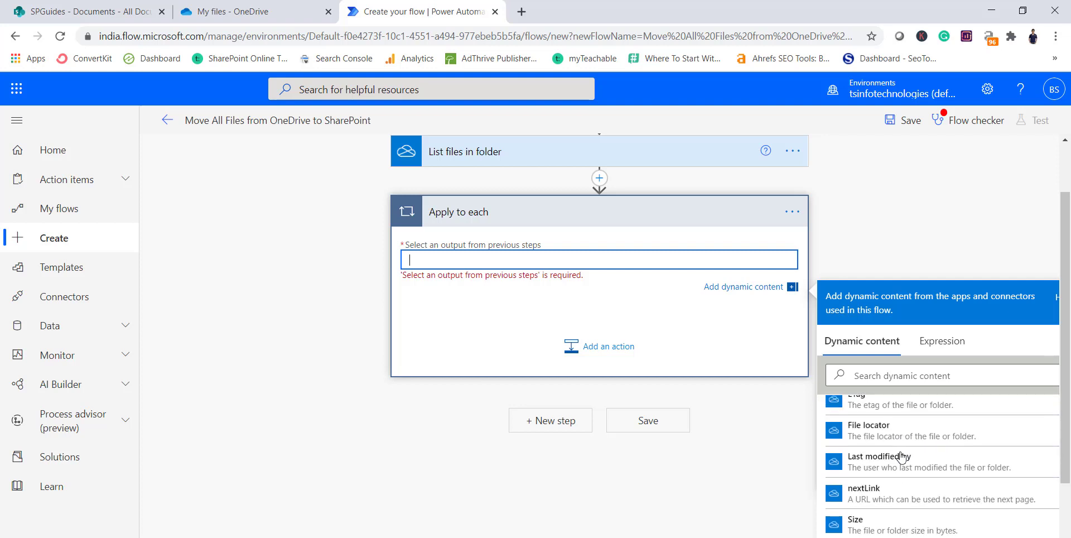
{"action": "scroll", "coordinate": [902, 458], "scroll_direction": "up", "scroll_amount": 3}
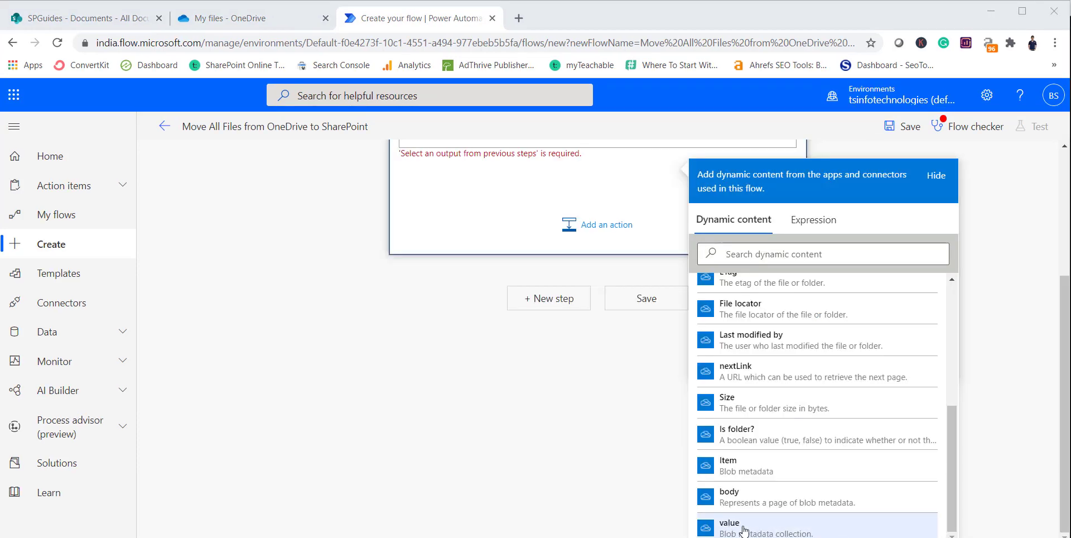
{"action": "left_click", "coordinate": [744, 527]}
{"action": "left_click", "coordinate": [466, 364]}
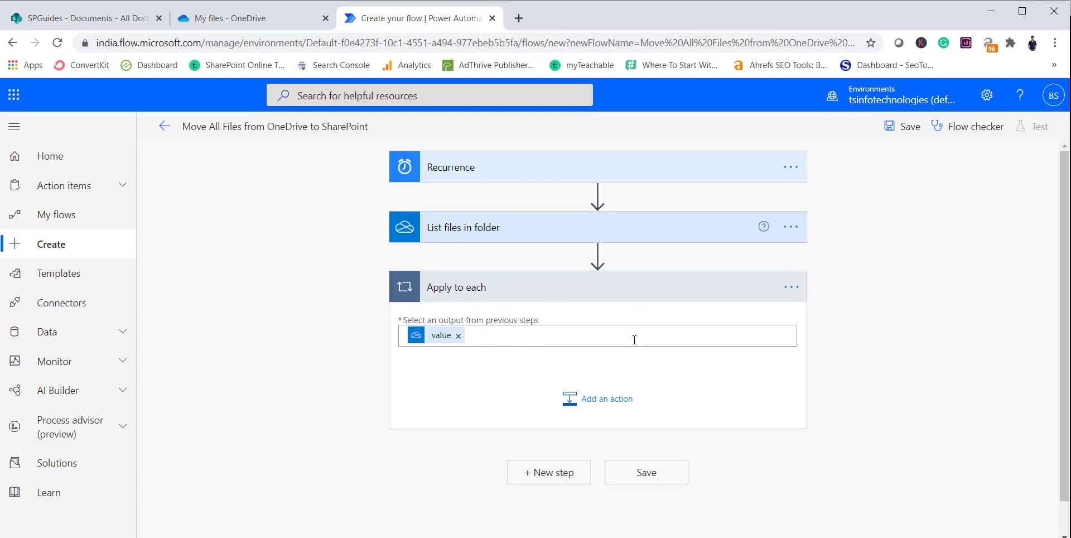
Add the OneDrive for Business action "Get file content using path" inside the Apply to each loop
{"action": "left_click", "coordinate": [600, 401]}
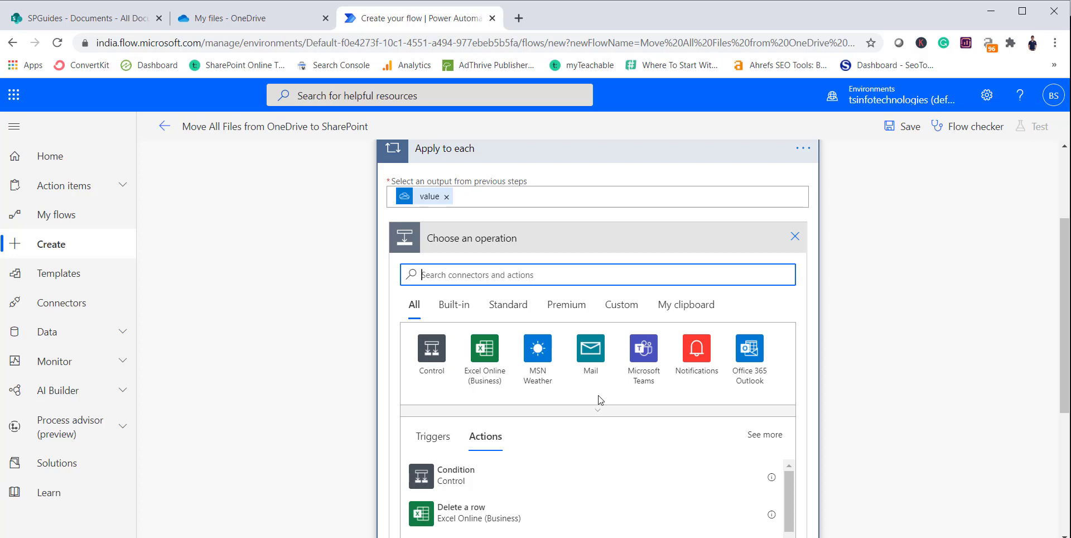
{"action": "type", "text": "get"}
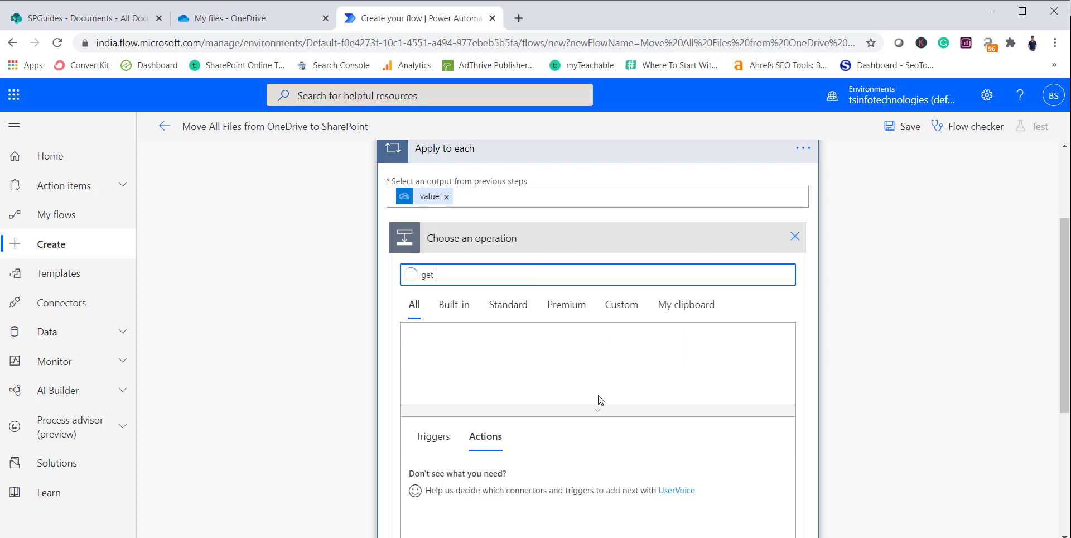
{"action": "type", "text": " file content"}
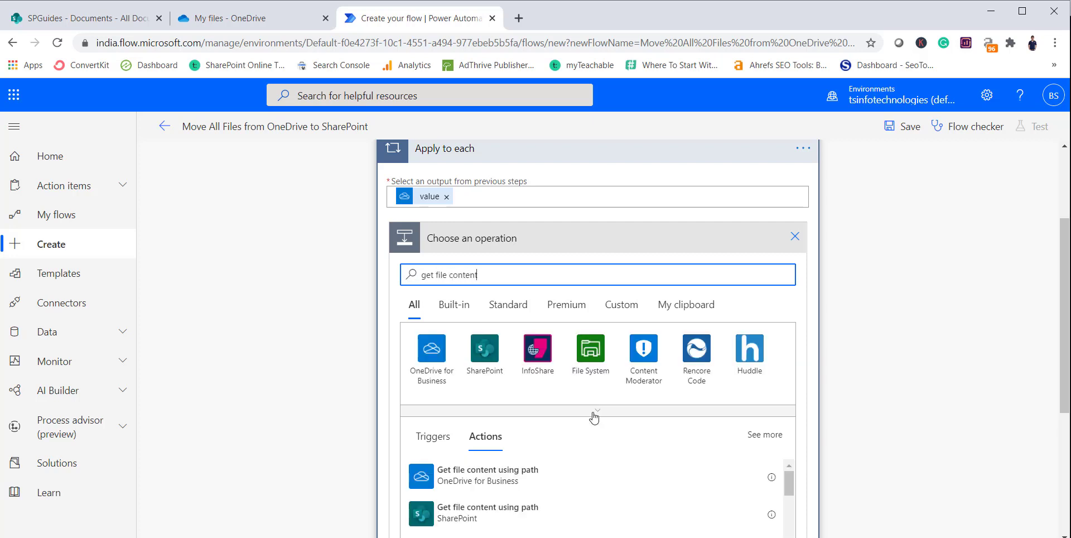
{"action": "left_click", "coordinate": [493, 481]}
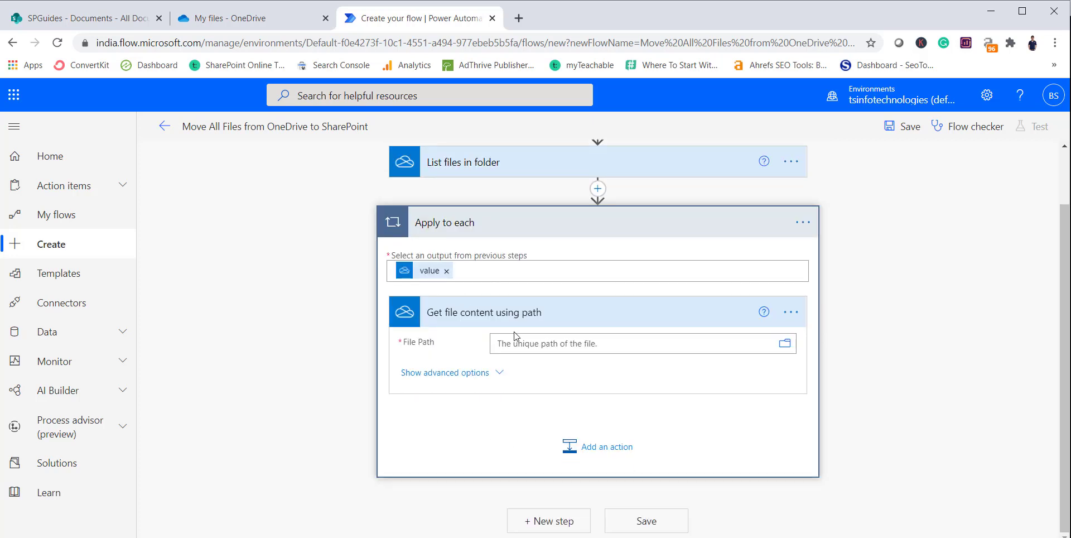
Set the File Path of "Get file content using path" to "/" followed by the Name dynamic content from "List files in folder"
{"action": "left_click", "coordinate": [555, 344]}
{"action": "type", "text": "/"}
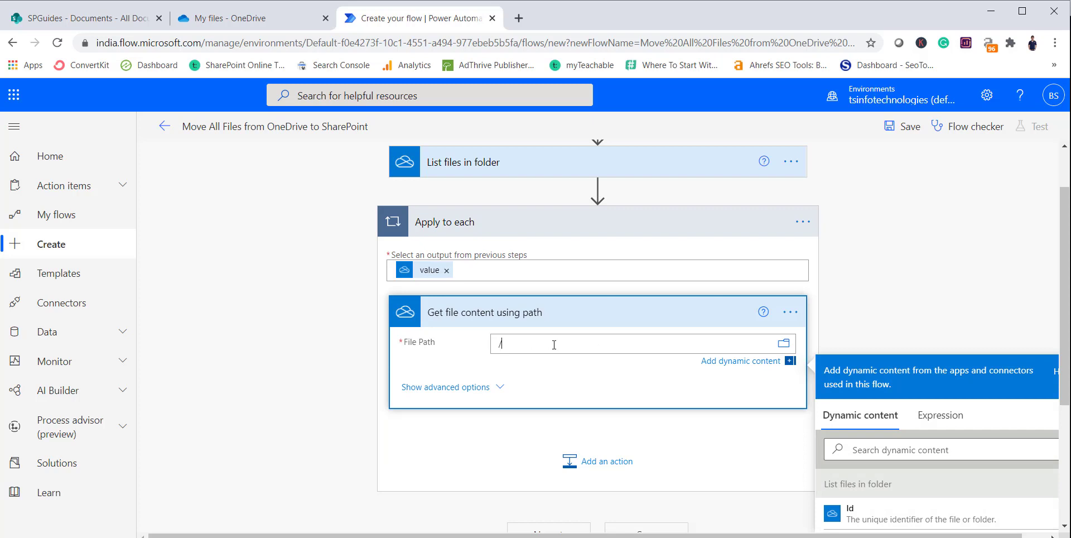
{"action": "scroll", "coordinate": [952, 468], "scroll_direction": "down", "scroll_amount": 3}
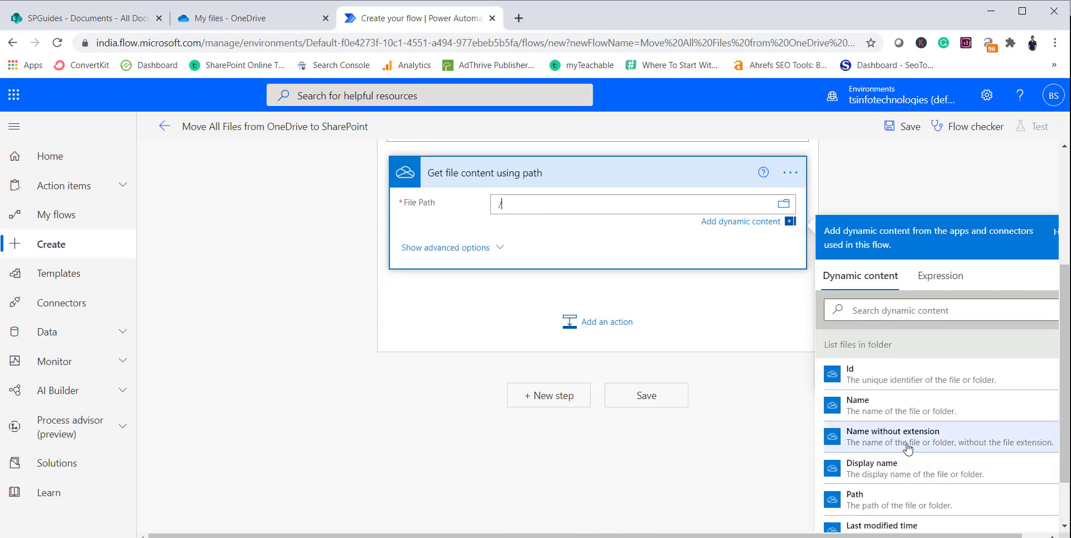
{"action": "left_click", "coordinate": [891, 413]}
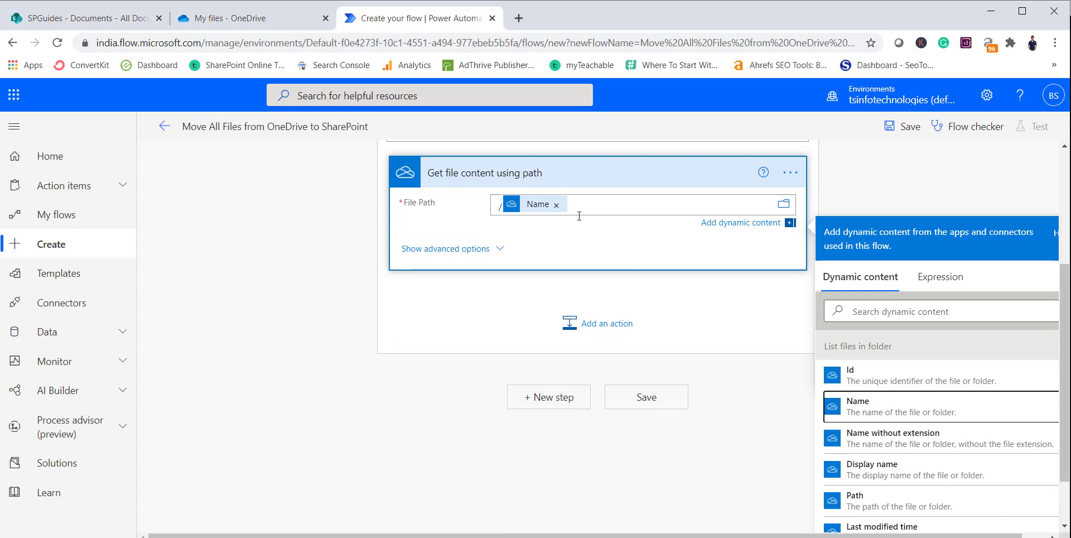
{"action": "left_click", "coordinate": [582, 247]}
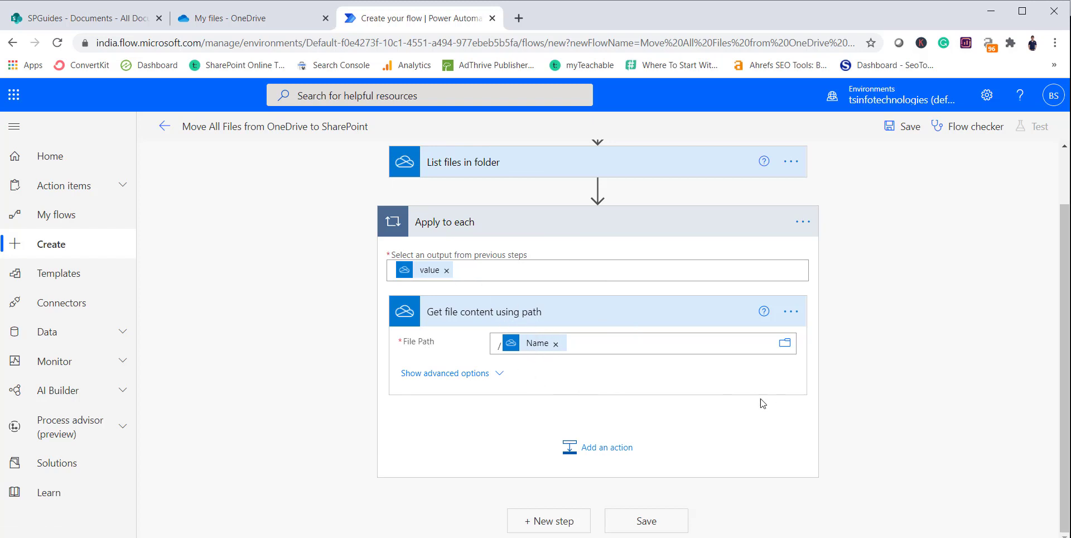
Add the SharePoint action "Create file" after "Get file content using path" inside the loop
{"action": "left_click", "coordinate": [602, 454]}
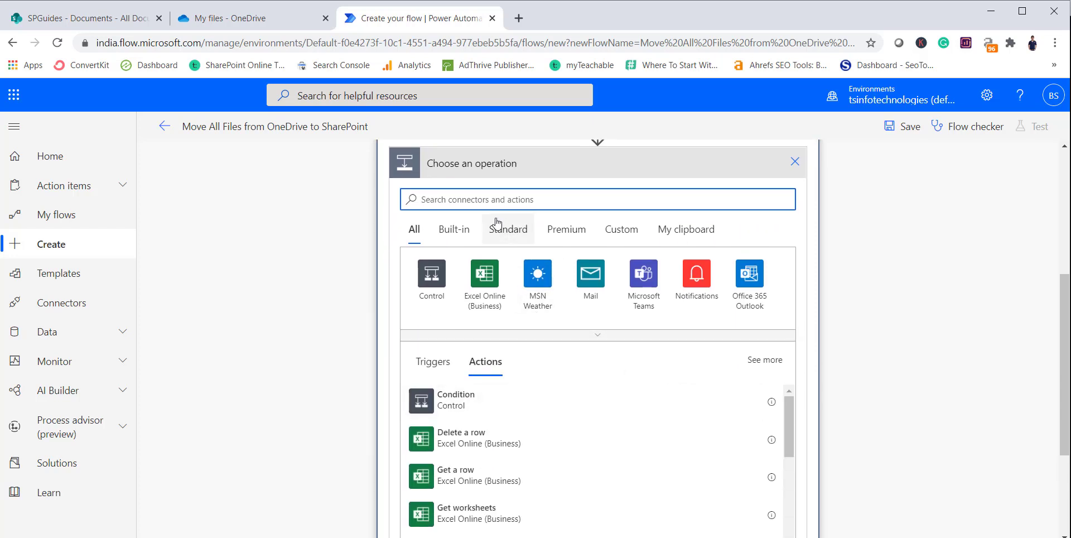
{"action": "type", "text": "create"}
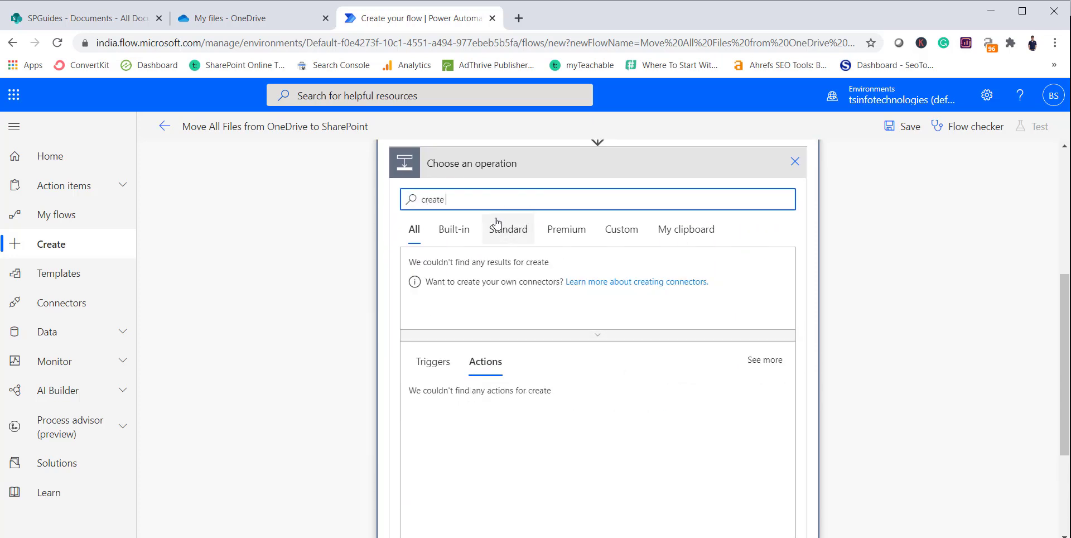
{"action": "type", "text": " file"}
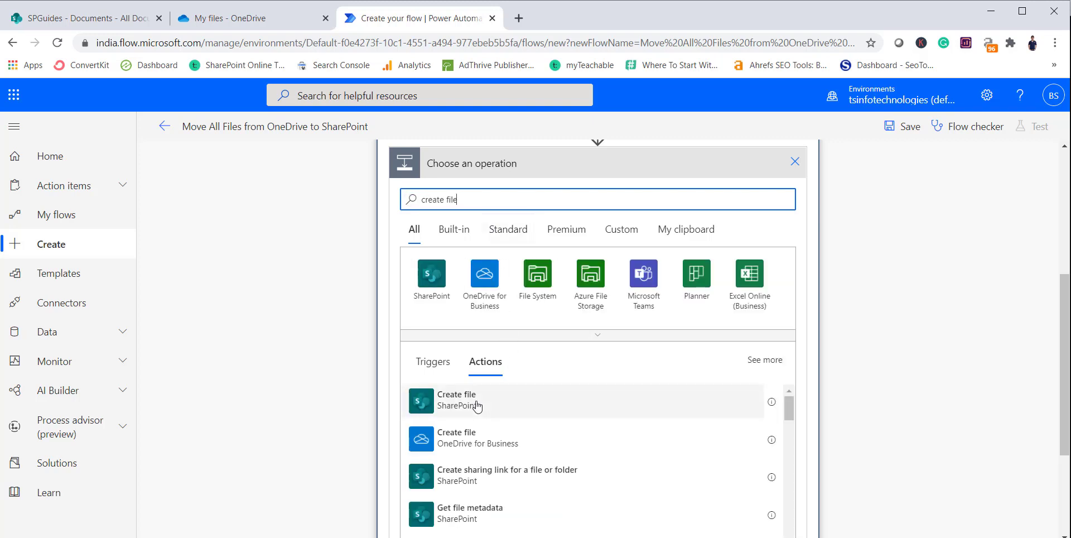
{"action": "left_click", "coordinate": [473, 407]}
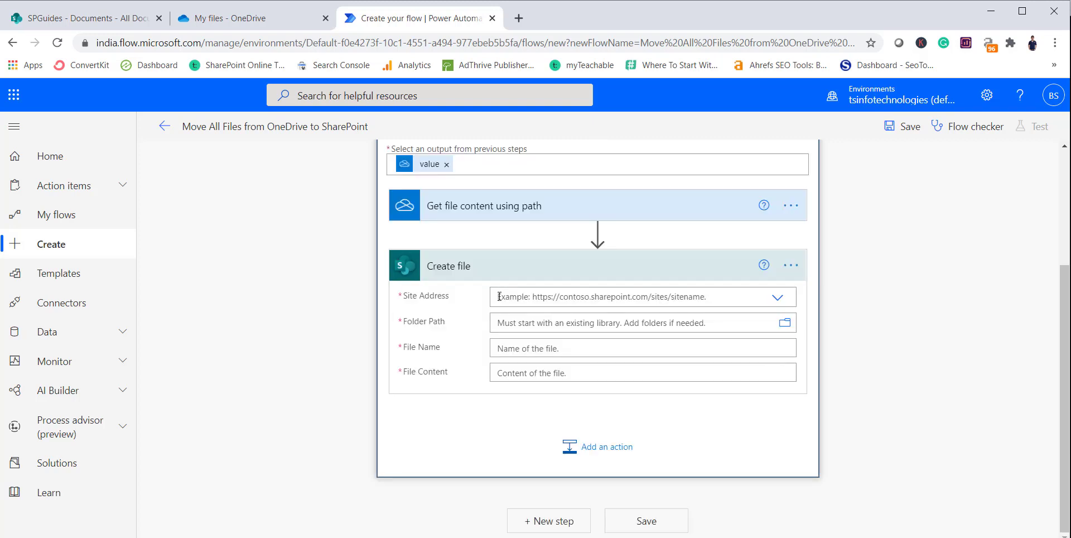
Set the Create file action's Site Address to the SPGuides site and its Folder Path to /Shared Documents
{"action": "left_click", "coordinate": [556, 303]}
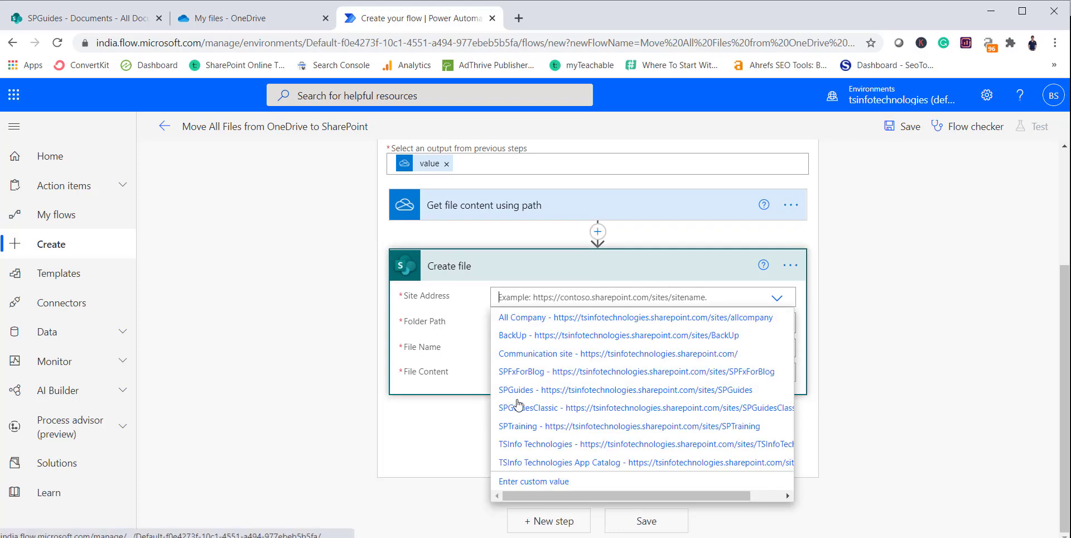
{"action": "left_click", "coordinate": [573, 384]}
{"action": "left_click", "coordinate": [559, 325]}
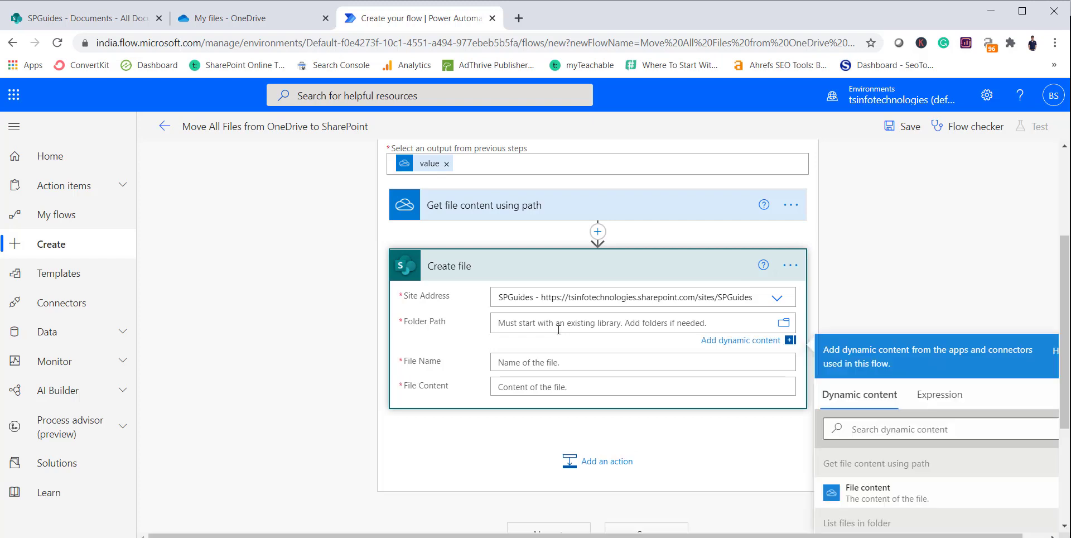
{"action": "scroll", "coordinate": [905, 462], "scroll_direction": "down", "scroll_amount": 3}
{"action": "scroll", "coordinate": [904, 460], "scroll_direction": "up", "scroll_amount": 3}
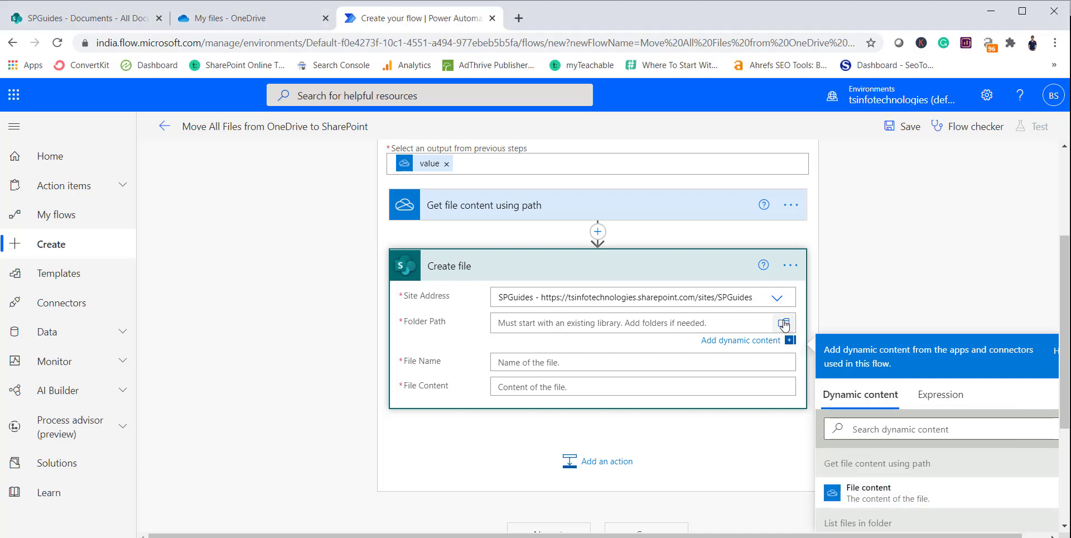
{"action": "left_click", "coordinate": [783, 324]}
{"action": "scroll", "coordinate": [915, 313], "scroll_direction": "down", "scroll_amount": 3}
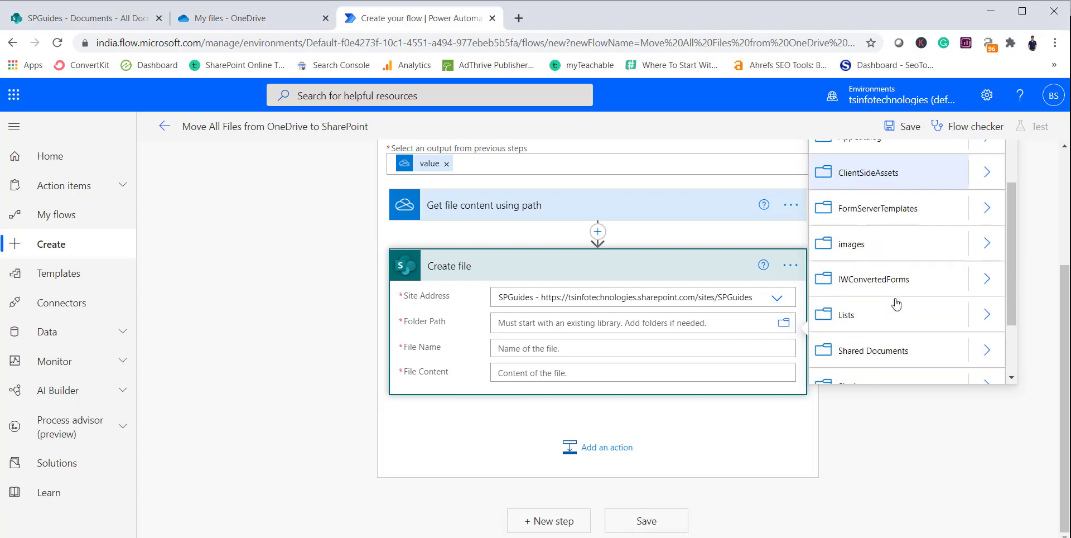
{"action": "left_click", "coordinate": [887, 341]}
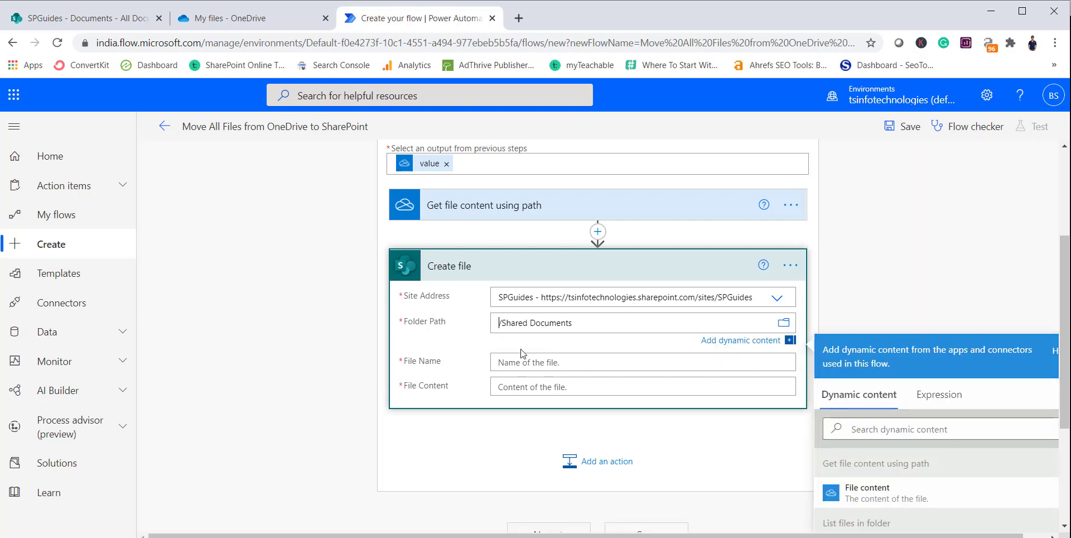
Fill the Create file action's File Name with the Name dynamic content and its File Content with the File content dynamic content
{"action": "left_click", "coordinate": [541, 365]}
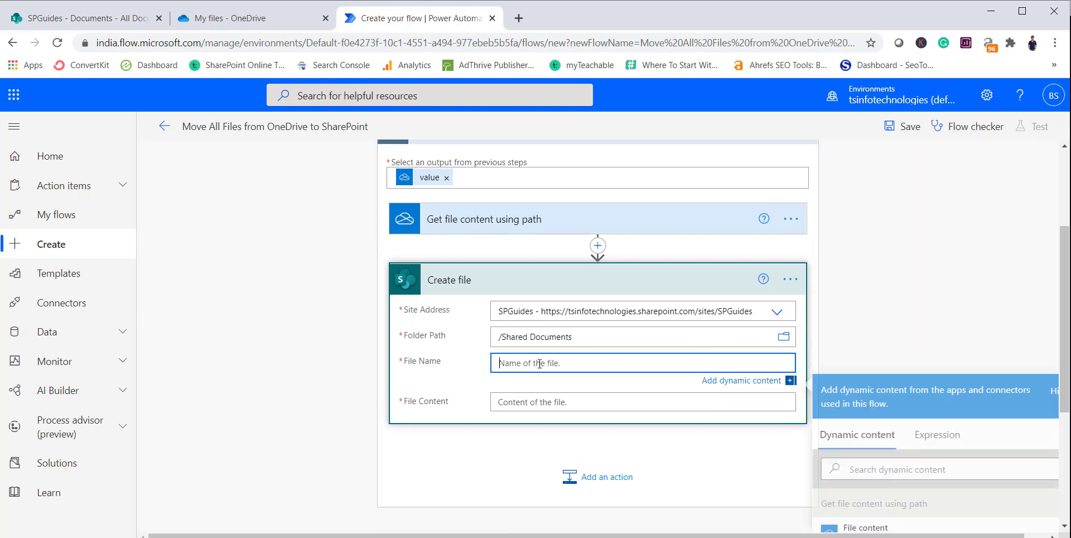
{"action": "scroll", "coordinate": [901, 363], "scroll_direction": "down", "scroll_amount": 2}
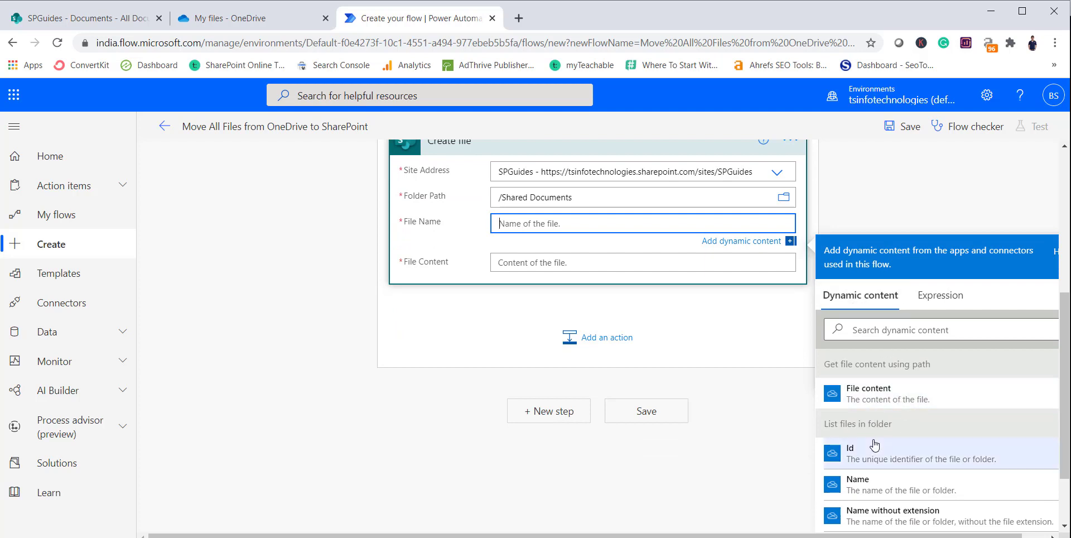
{"action": "left_click", "coordinate": [868, 491]}
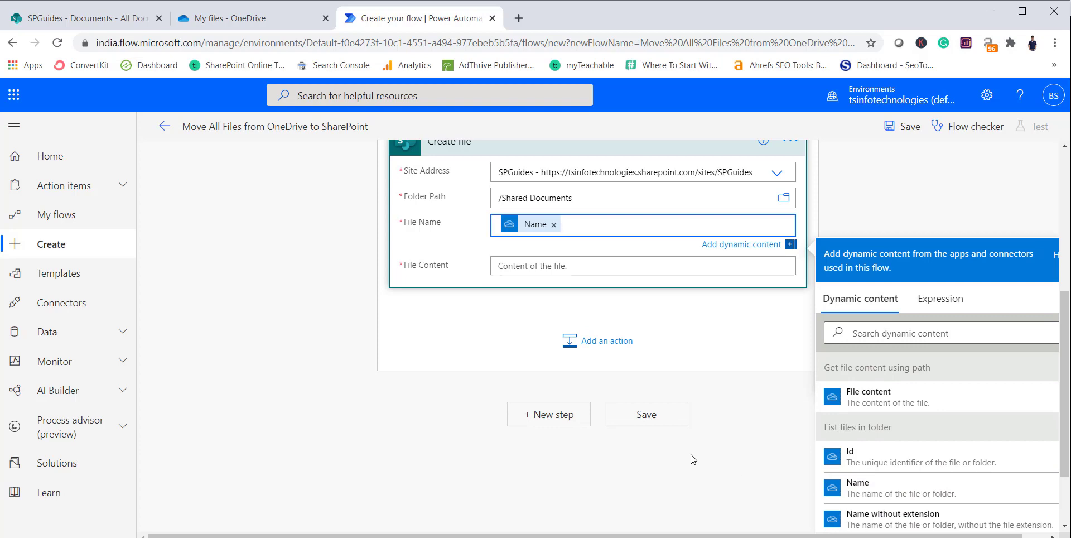
{"action": "left_click", "coordinate": [562, 272]}
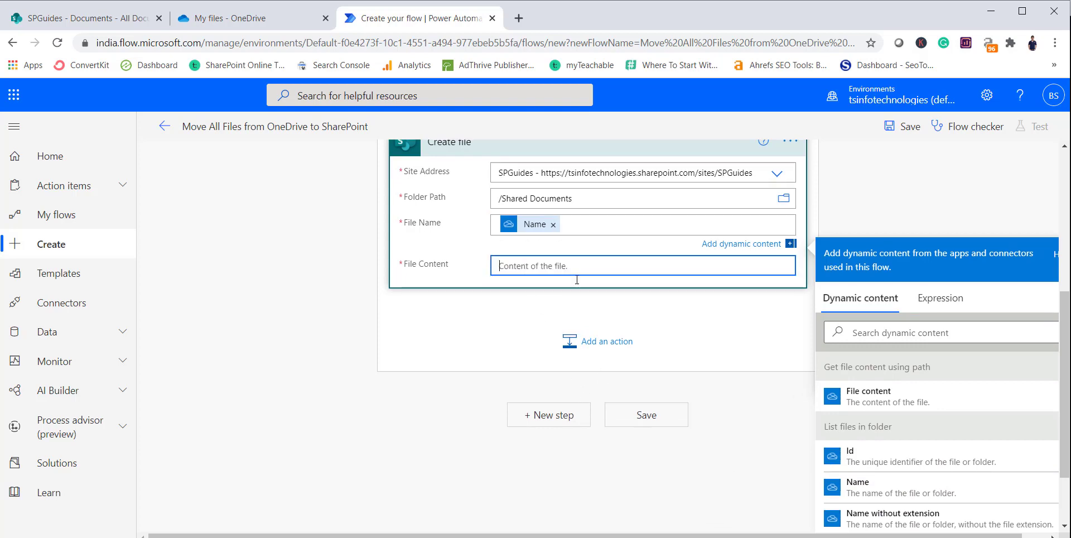
{"action": "left_click", "coordinate": [869, 396]}
{"action": "scroll", "coordinate": [523, 329], "scroll_direction": "up", "scroll_amount": 4}
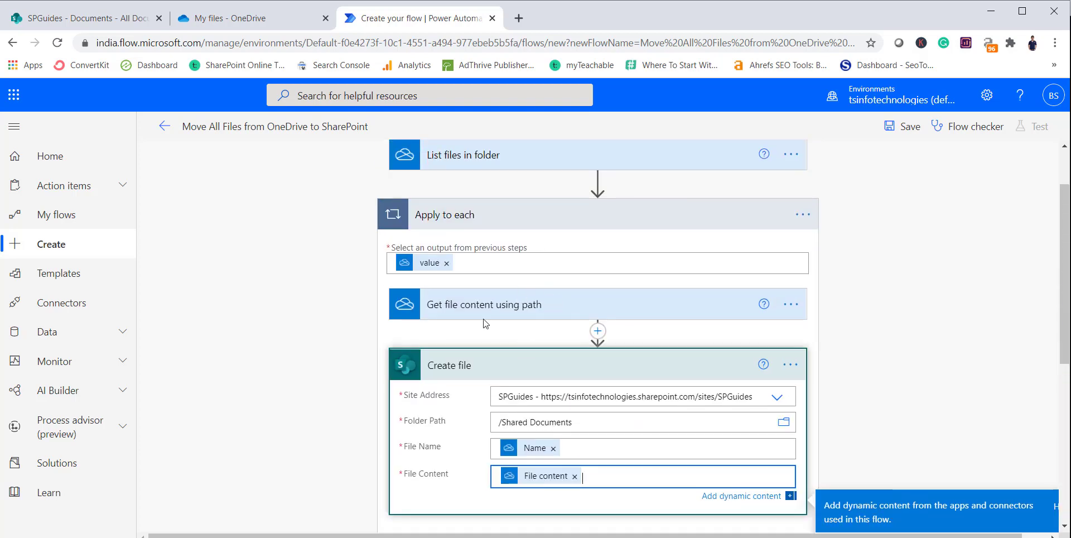
{"action": "scroll", "coordinate": [540, 375], "scroll_direction": "down", "scroll_amount": 3}
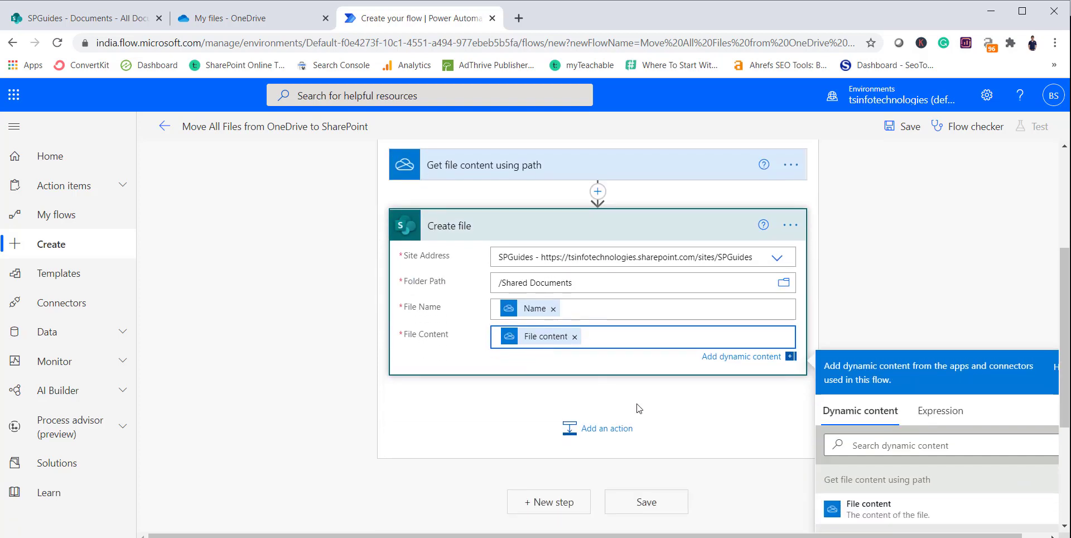
{"action": "left_click", "coordinate": [895, 322]}
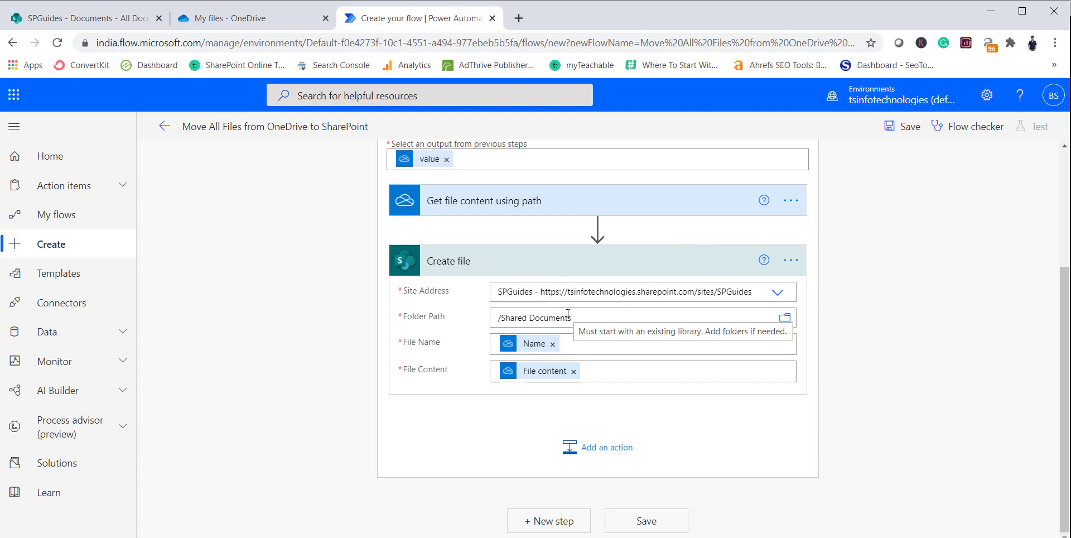
Add the OneDrive for Business action "Delete file" after "Create file" inside the loop
{"action": "left_click", "coordinate": [604, 445]}
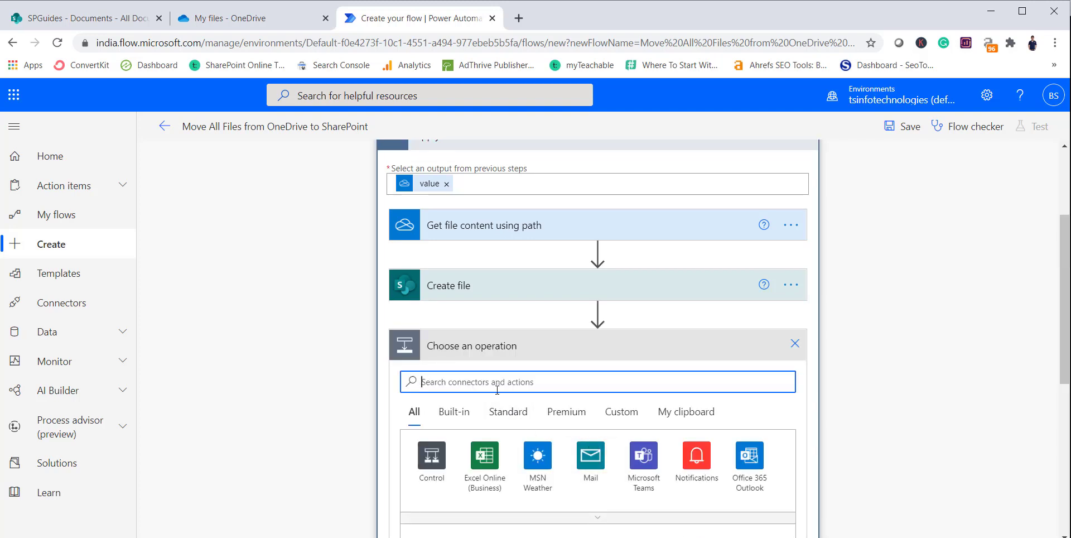
{"action": "type", "text": "Delete"}
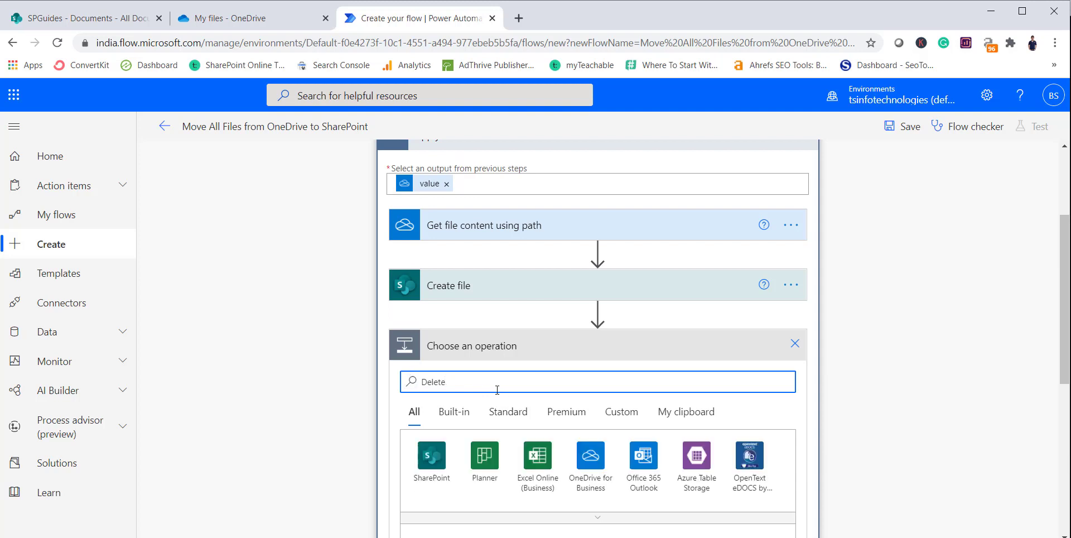
{"action": "scroll", "coordinate": [498, 390], "scroll_direction": "down", "scroll_amount": 4}
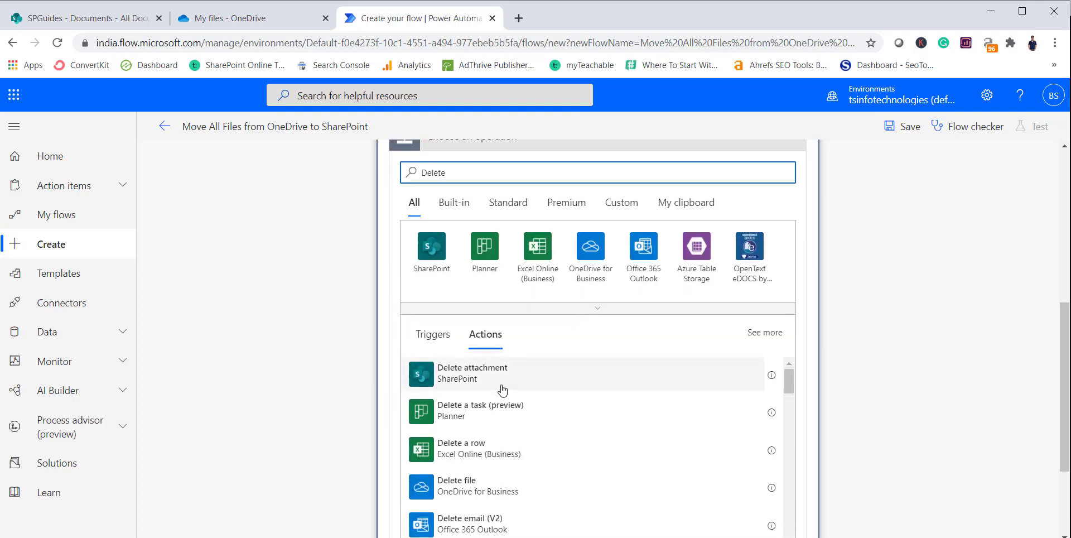
{"action": "scroll", "coordinate": [503, 390], "scroll_direction": "down", "scroll_amount": 2}
{"action": "left_click", "coordinate": [494, 424]}
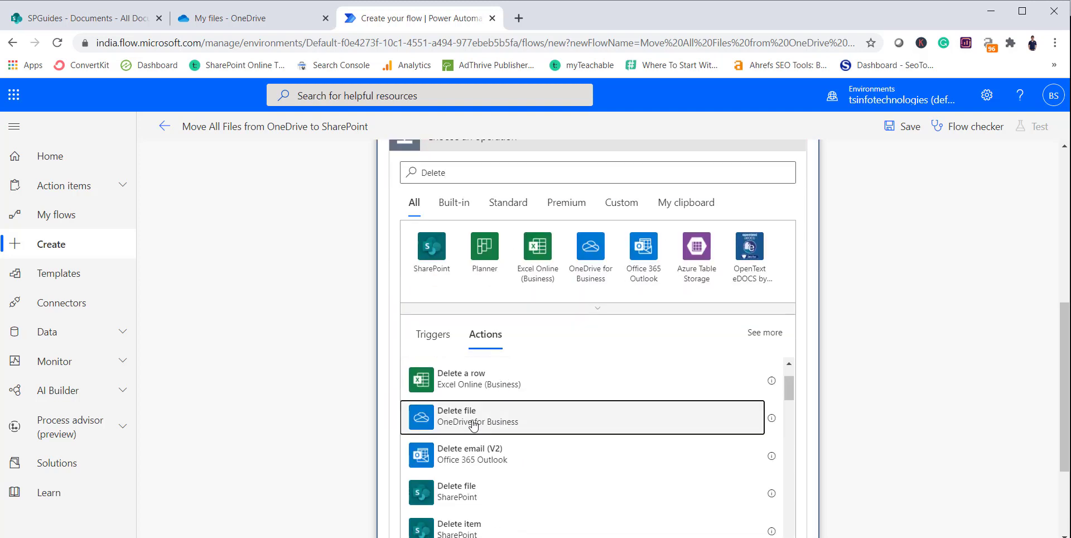
Set the Delete file action's File field to the Id dynamic content from List files in folder
{"action": "scroll", "coordinate": [503, 435], "scroll_direction": "down", "scroll_amount": 1}
{"action": "left_click", "coordinate": [552, 374]}
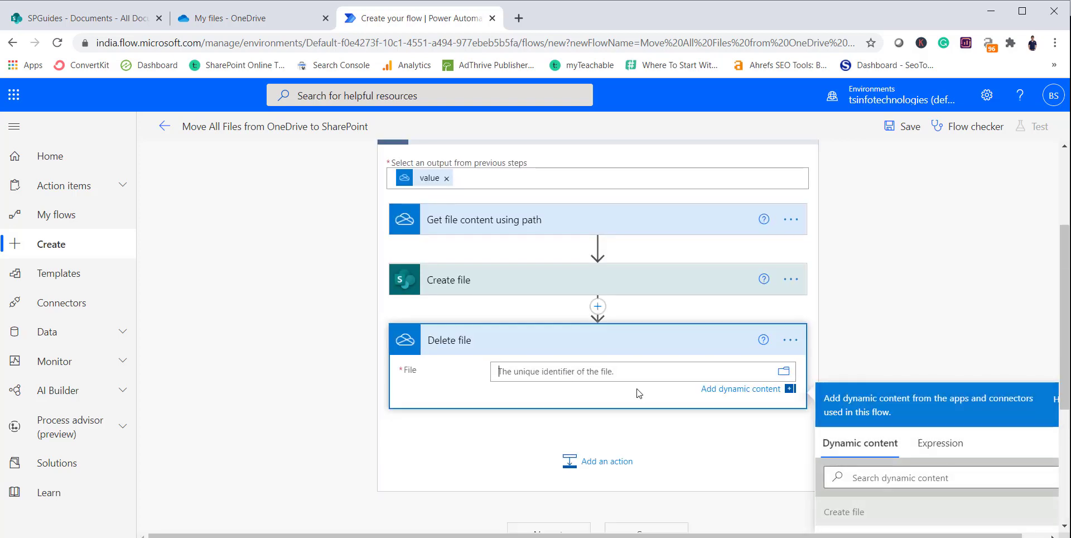
{"action": "scroll", "coordinate": [694, 388], "scroll_direction": "down", "scroll_amount": 4}
{"action": "scroll", "coordinate": [890, 412], "scroll_direction": "down", "scroll_amount": 6}
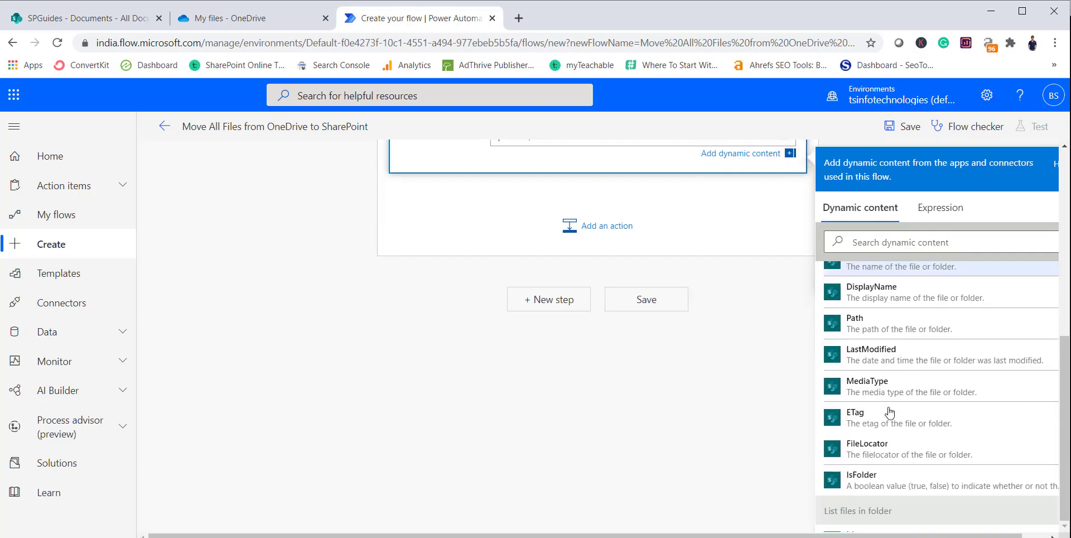
{"action": "scroll", "coordinate": [890, 413], "scroll_direction": "down", "scroll_amount": 4}
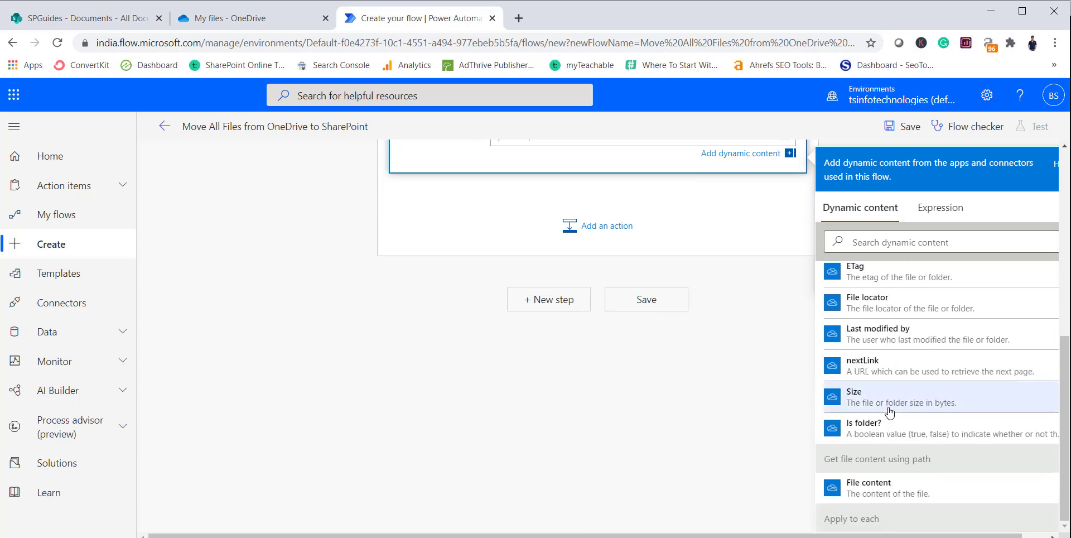
{"action": "scroll", "coordinate": [890, 413], "scroll_direction": "down", "scroll_amount": 1}
{"action": "scroll", "coordinate": [887, 413], "scroll_direction": "up", "scroll_amount": 4}
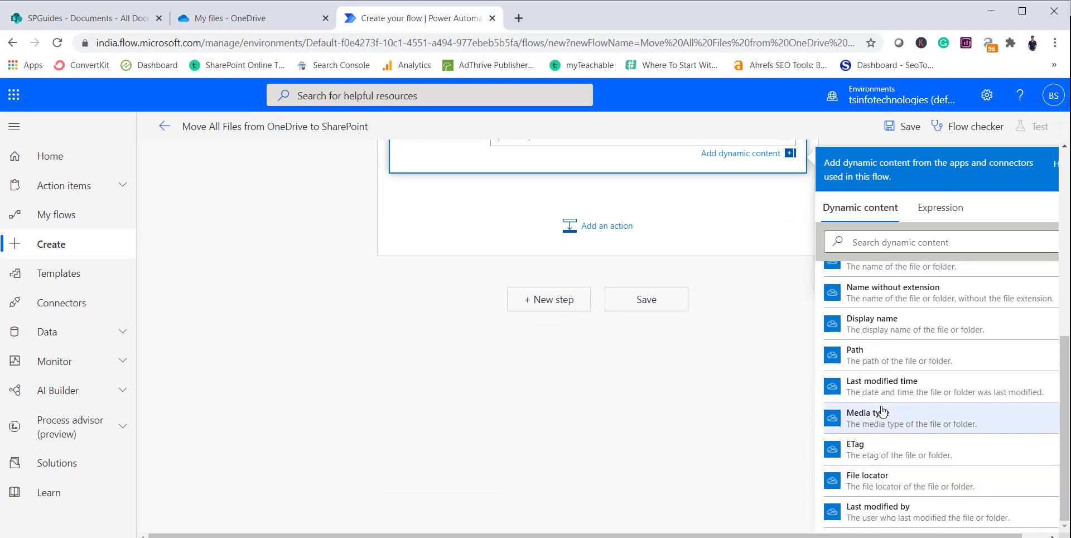
{"action": "scroll", "coordinate": [882, 412], "scroll_direction": "up", "scroll_amount": 3}
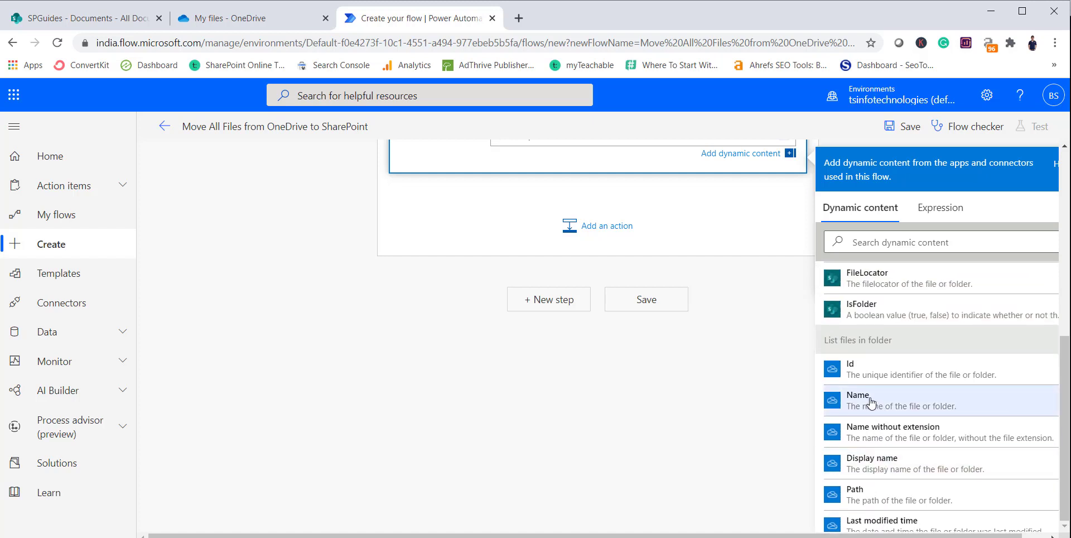
{"action": "scroll", "coordinate": [871, 403], "scroll_direction": "down", "scroll_amount": 1}
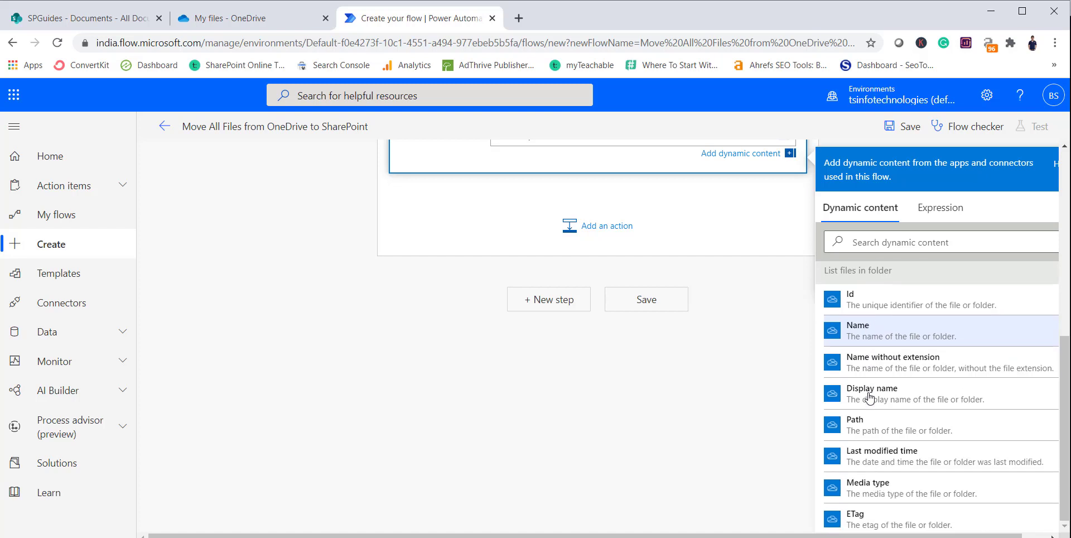
{"action": "scroll", "coordinate": [871, 401], "scroll_direction": "up", "scroll_amount": 2}
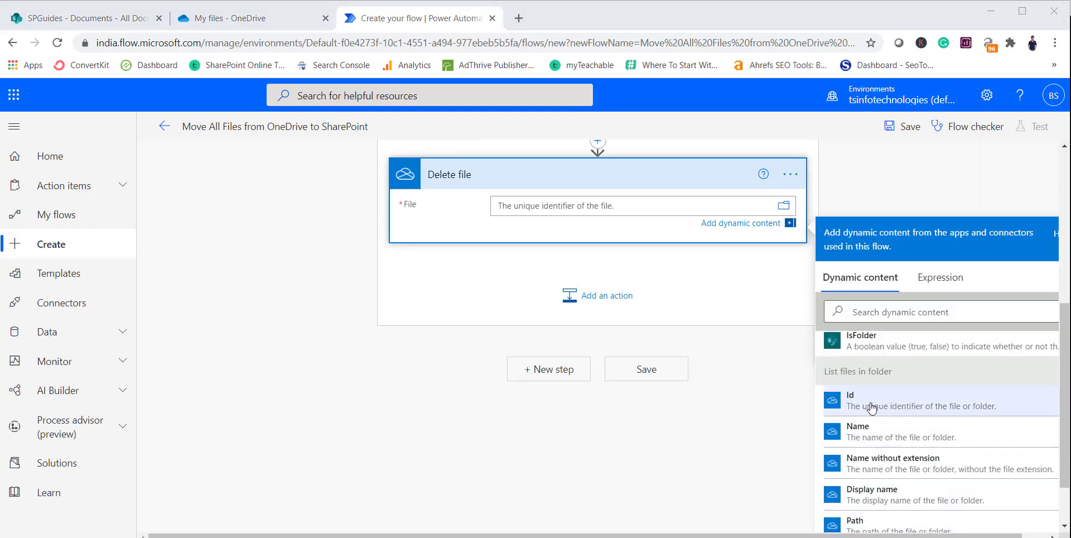
{"action": "left_click", "coordinate": [849, 406]}
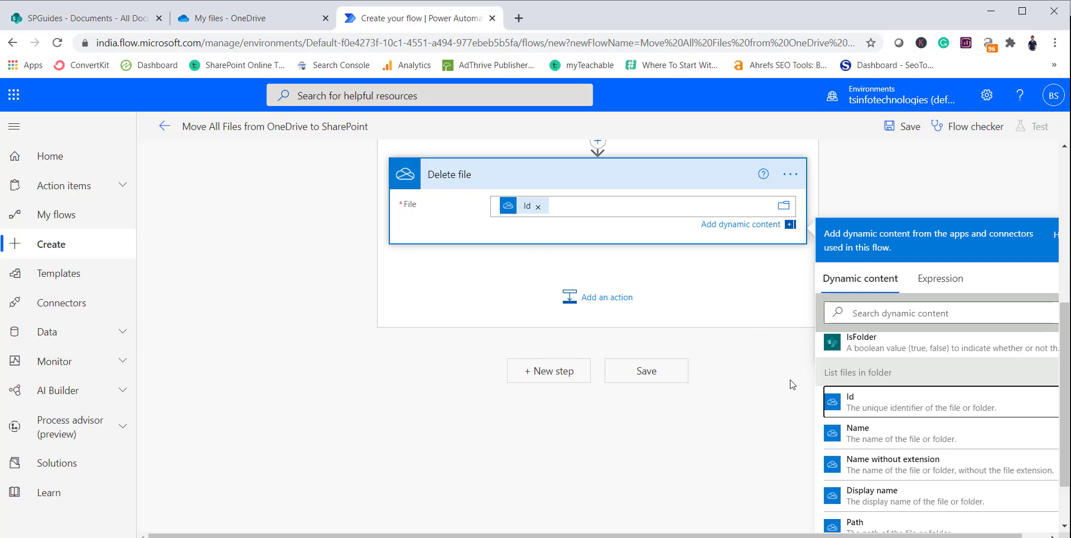
{"action": "left_click", "coordinate": [775, 430]}
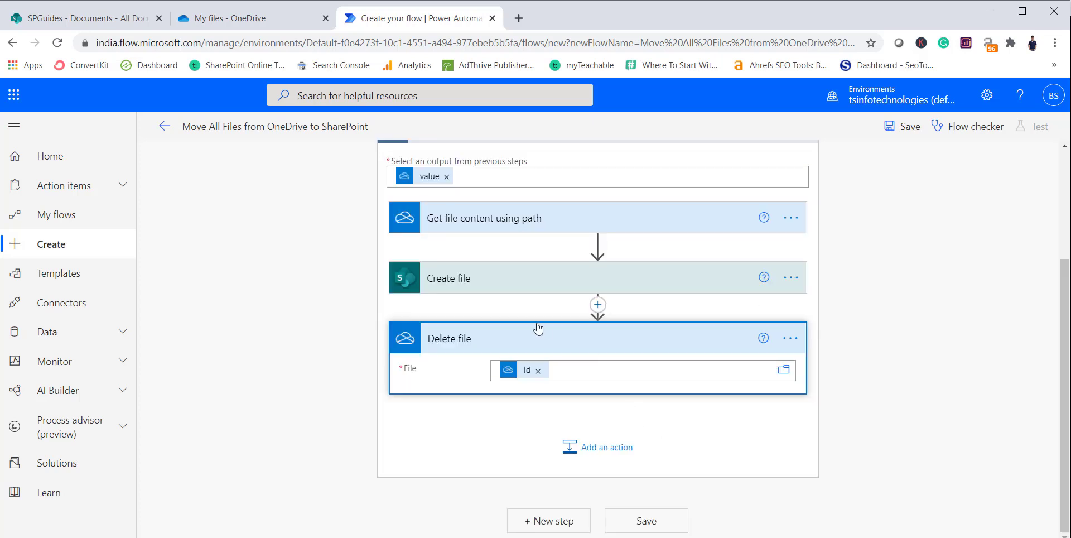
Save the flow and run it as a manual test, opening its run result
{"action": "left_click", "coordinate": [670, 521]}
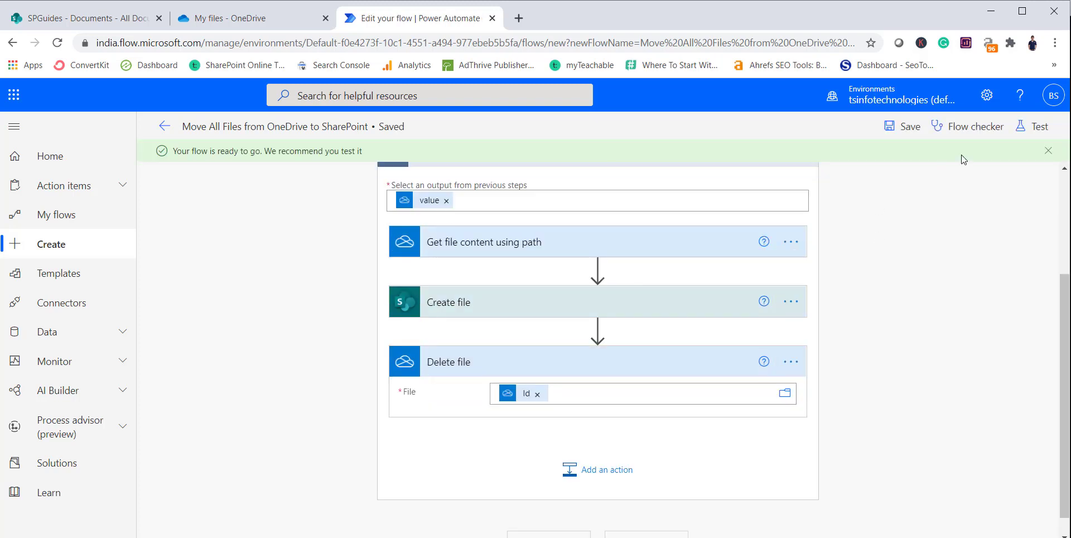
{"action": "left_click", "coordinate": [1041, 132]}
{"action": "left_click", "coordinate": [867, 163]}
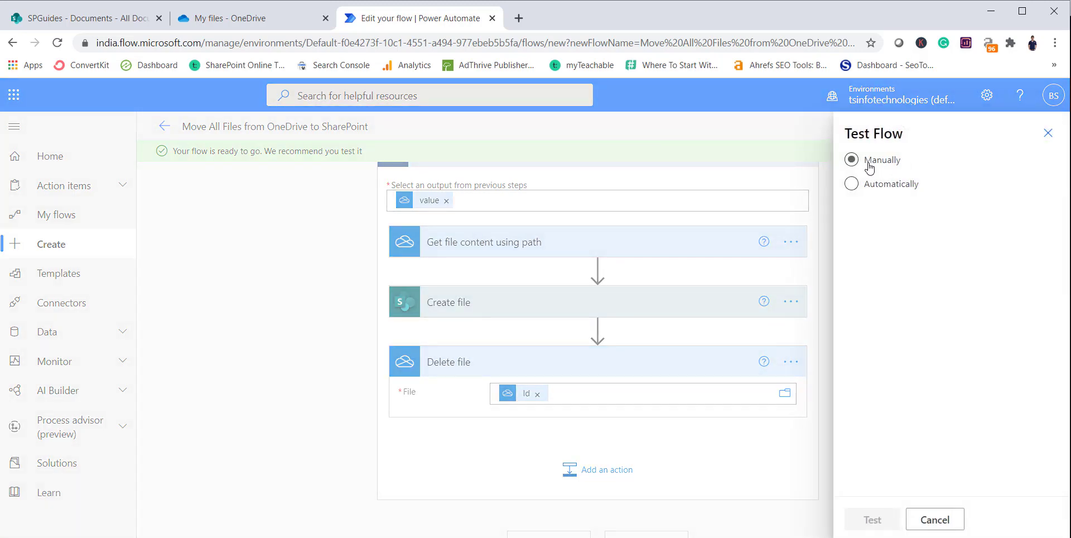
{"action": "left_click", "coordinate": [864, 520]}
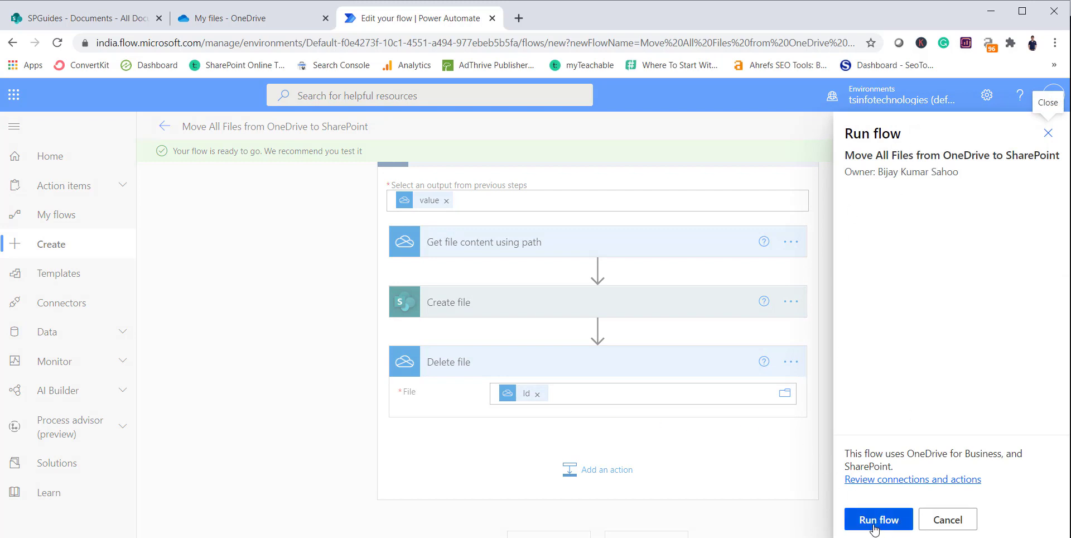
{"action": "left_click", "coordinate": [895, 522]}
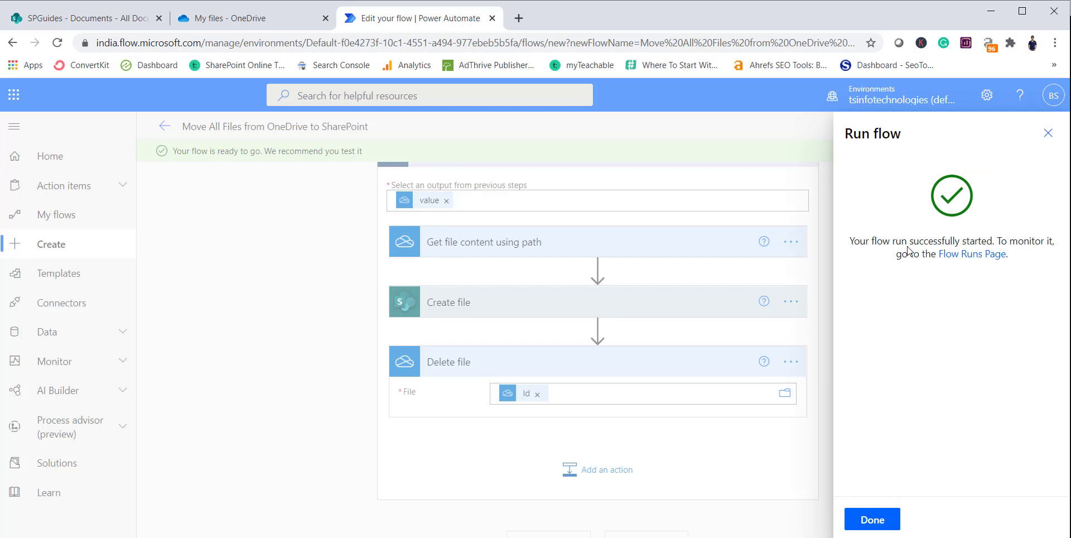
{"action": "left_click_drag", "start_coordinate": [891, 242], "coordinate": [987, 242]}
{"action": "left_click", "coordinate": [882, 522]}
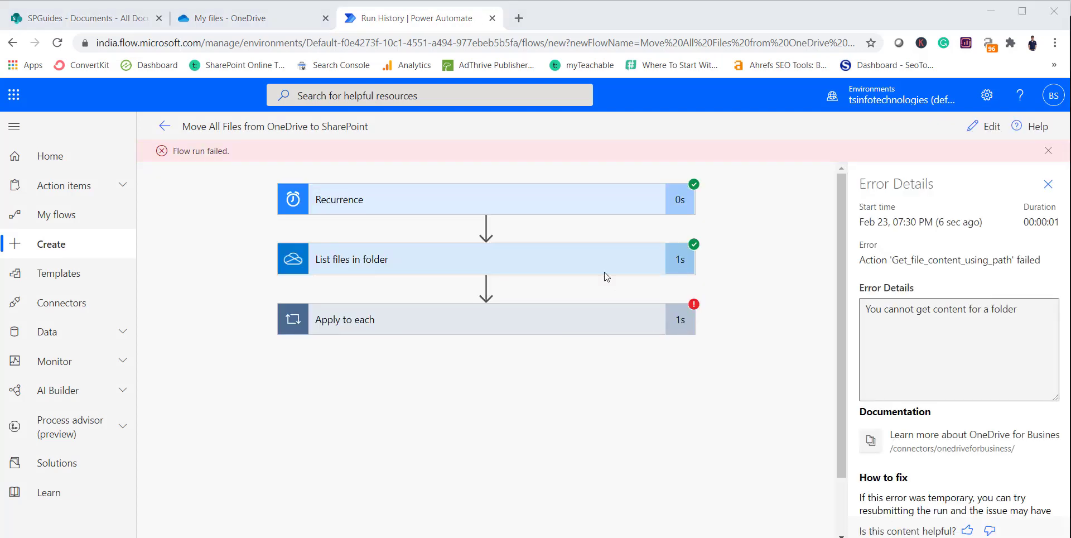
Examine the actions inside the Apply to each loop and the error details, and return to the flow's details page
{"action": "left_click", "coordinate": [462, 314]}
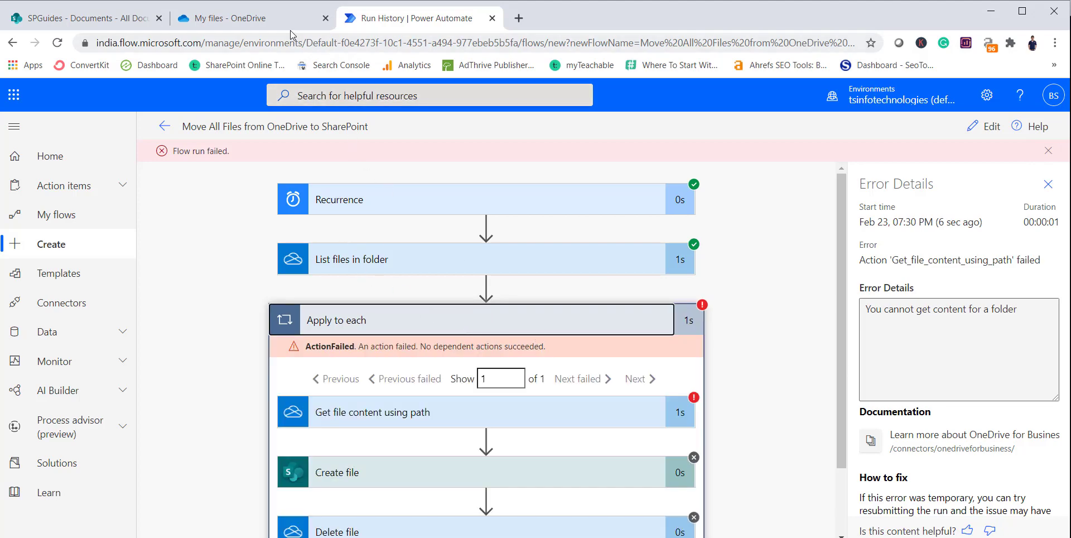
{"action": "left_click", "coordinate": [1048, 184]}
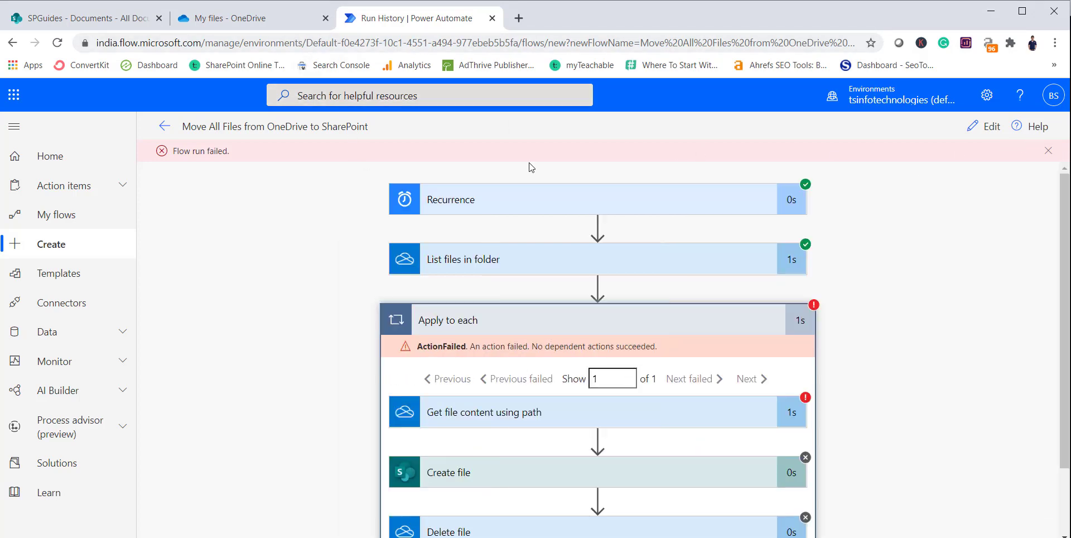
{"action": "left_click", "coordinate": [165, 126]}
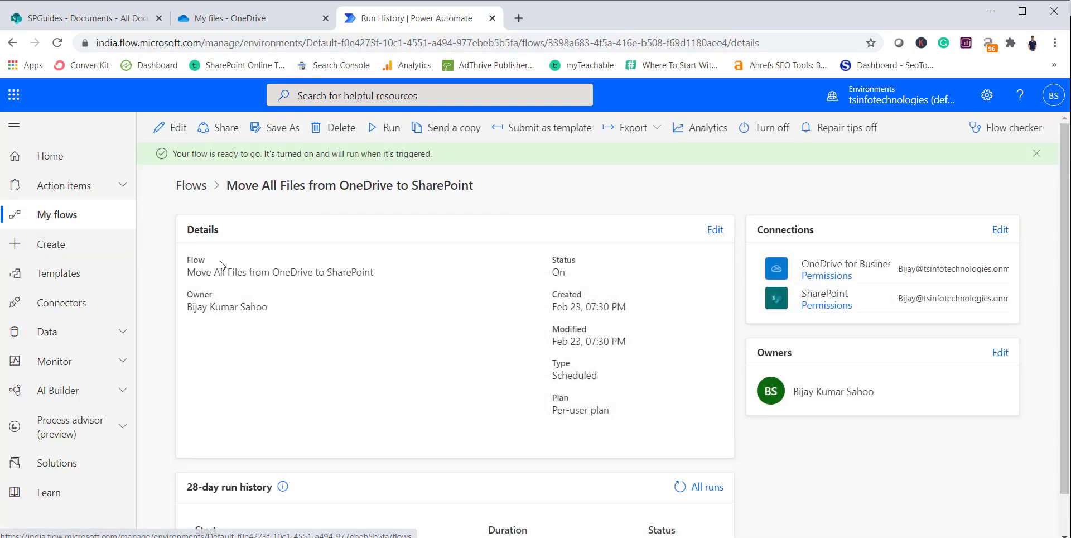
Reopen the flow for editing and choose a manual test
{"action": "left_click", "coordinate": [174, 128]}
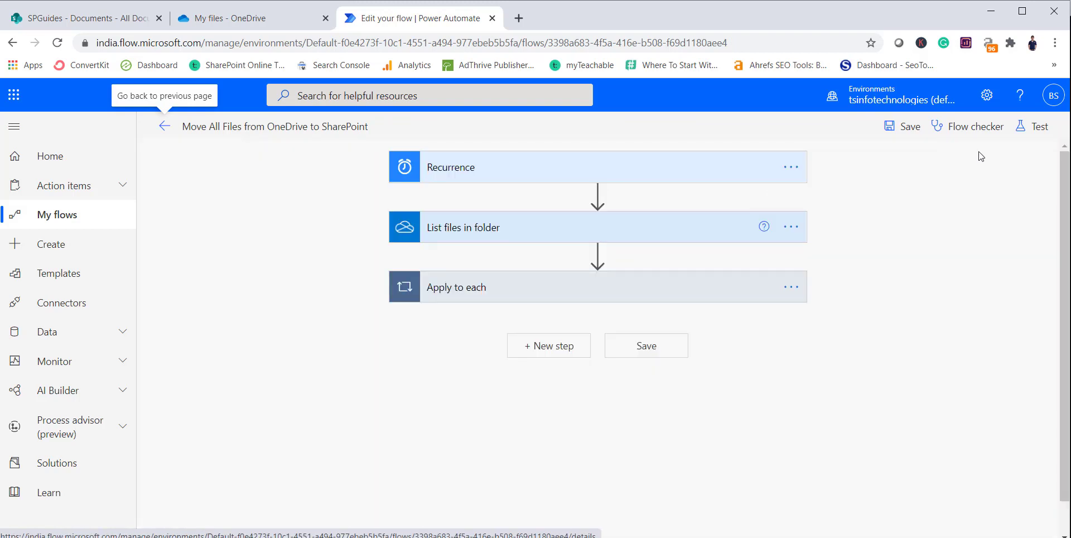
{"action": "left_click", "coordinate": [1041, 133]}
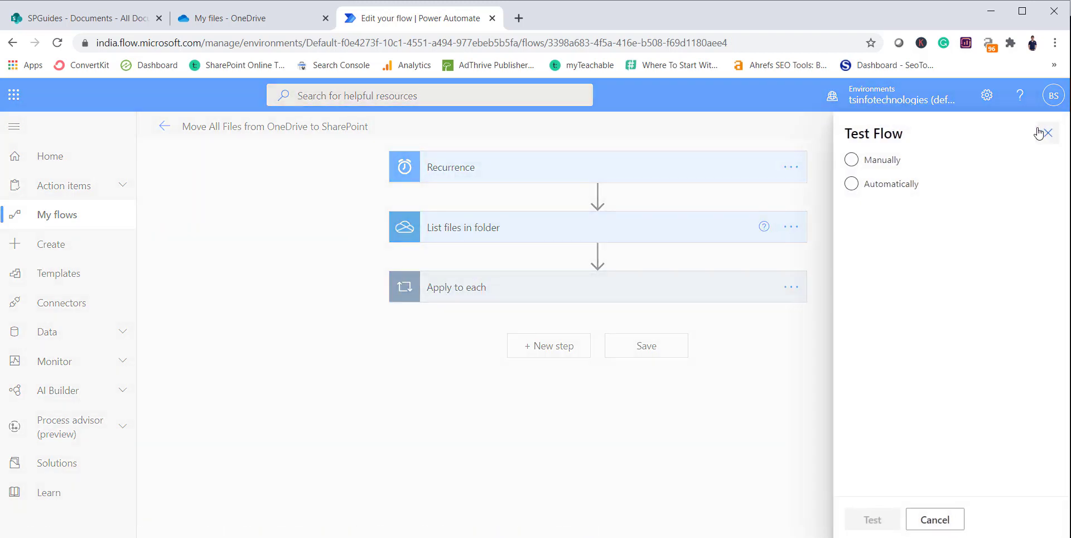
{"action": "left_click", "coordinate": [885, 166]}
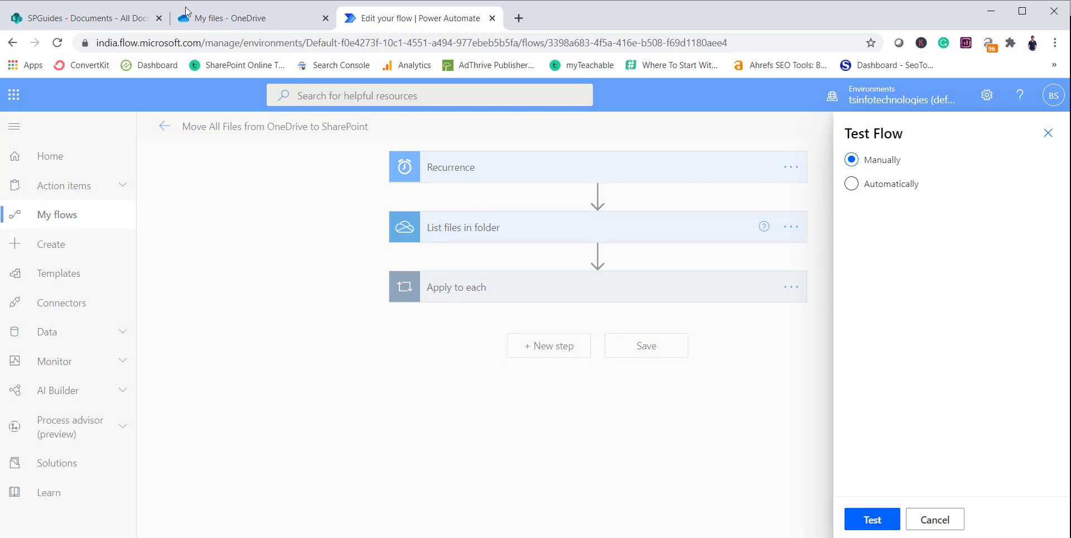
Switch to OneDrive and upload the Word documents Attachment-2 through Attachment-5 from the local Data folder to My files
{"action": "left_click", "coordinate": [209, 20]}
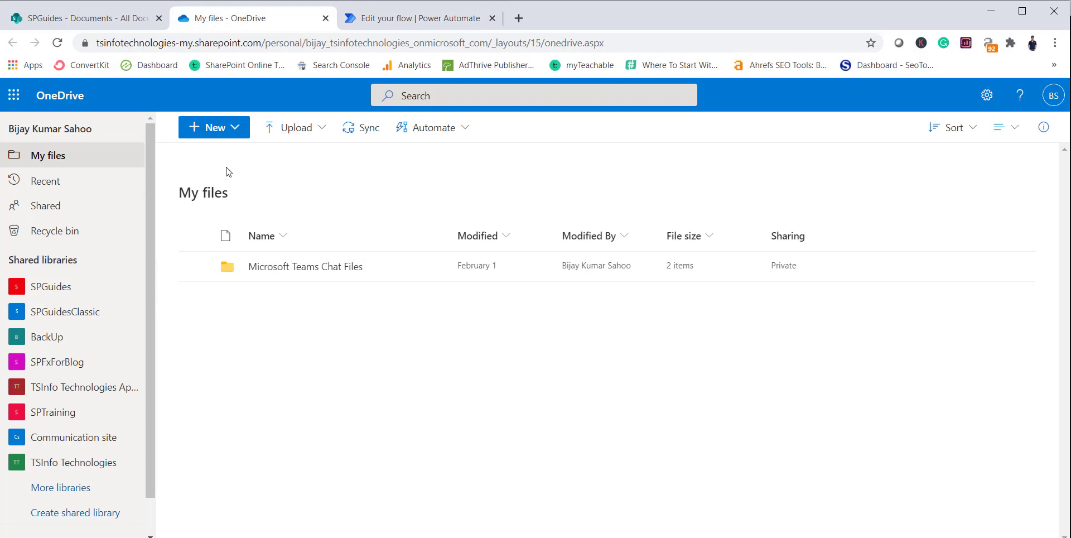
{"action": "left_click", "coordinate": [301, 132]}
{"action": "key", "text": "super+e"}
{"action": "left_click", "coordinate": [457, 266]}
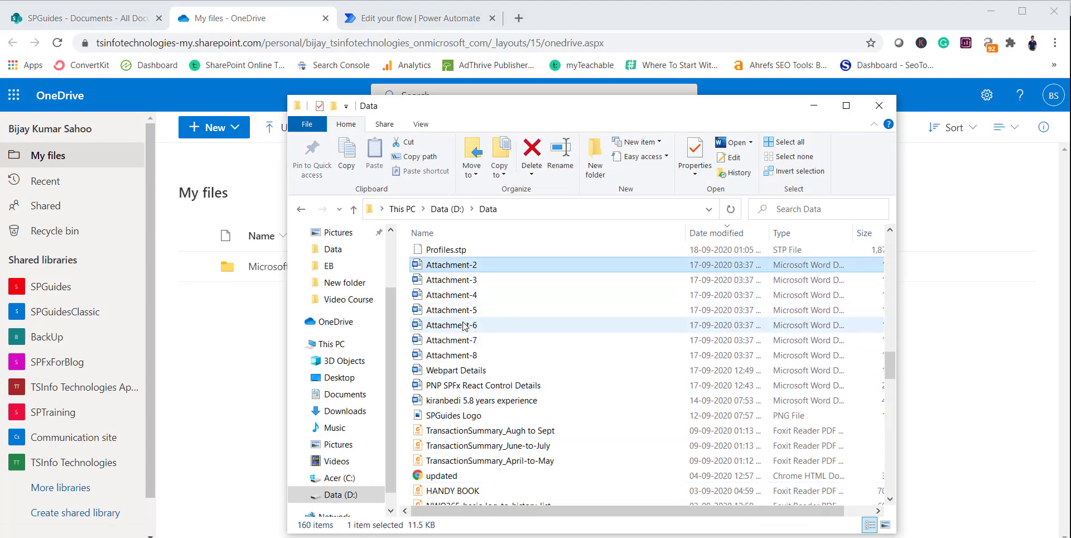
{"action": "left_click", "coordinate": [452, 310], "text": "shift"}
{"action": "left_click_drag", "start_coordinate": [452, 305], "coordinate": [247, 309]}
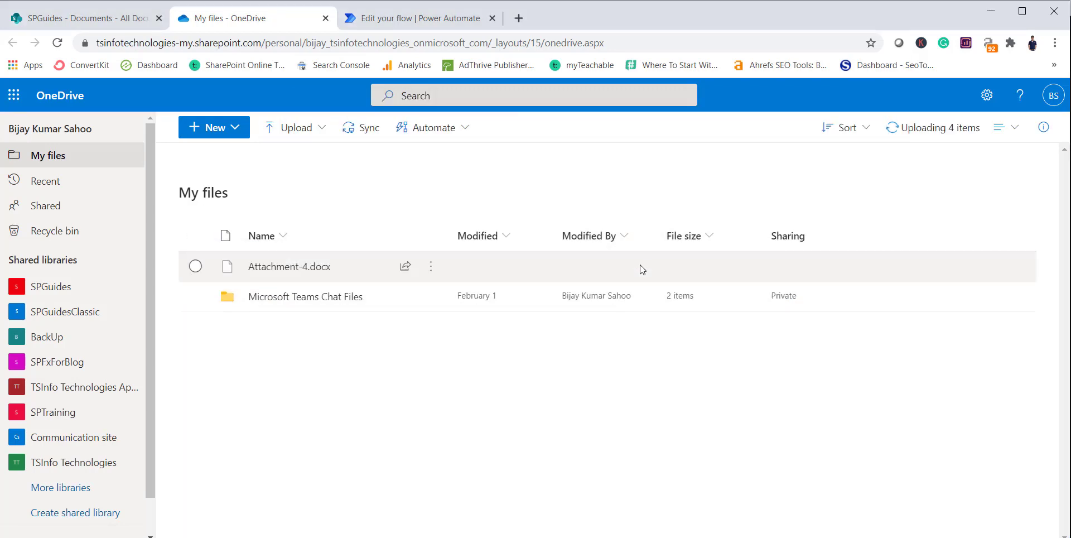
Switch back to Power Automate, start the manual test run, and expand Apply to each in its run result
{"action": "left_click", "coordinate": [420, 17]}
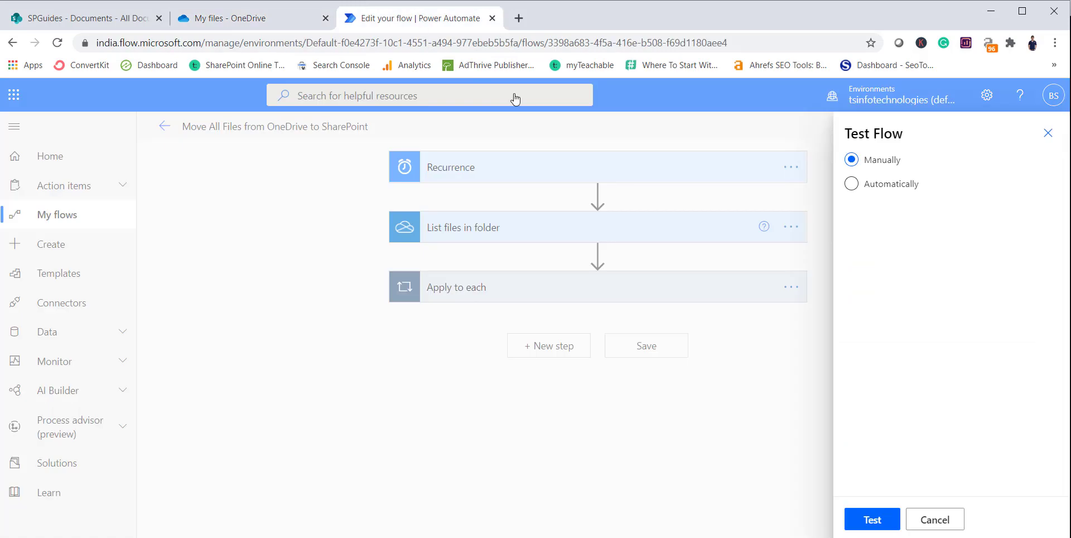
{"action": "left_click", "coordinate": [891, 517]}
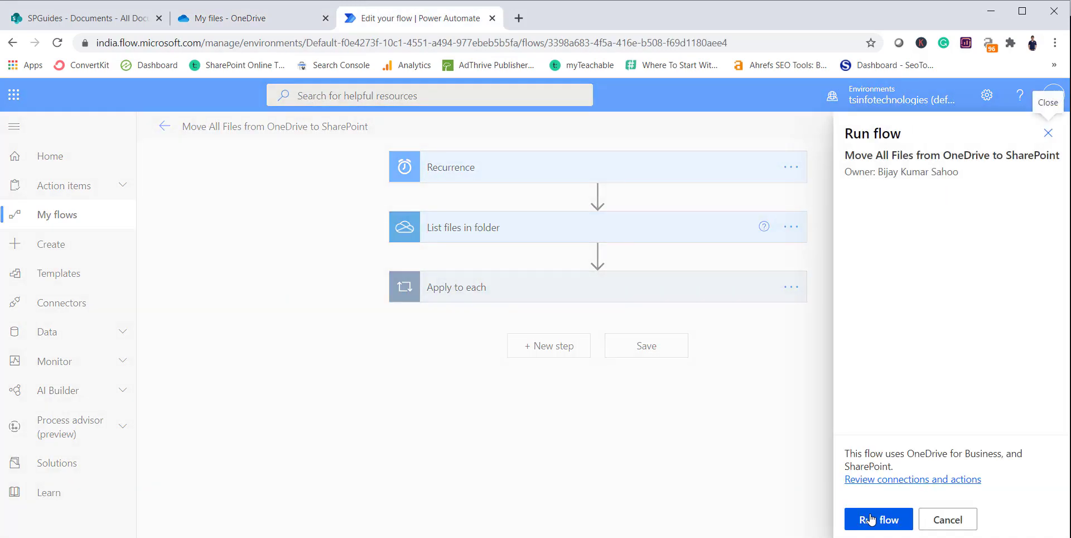
{"action": "left_click", "coordinate": [885, 521]}
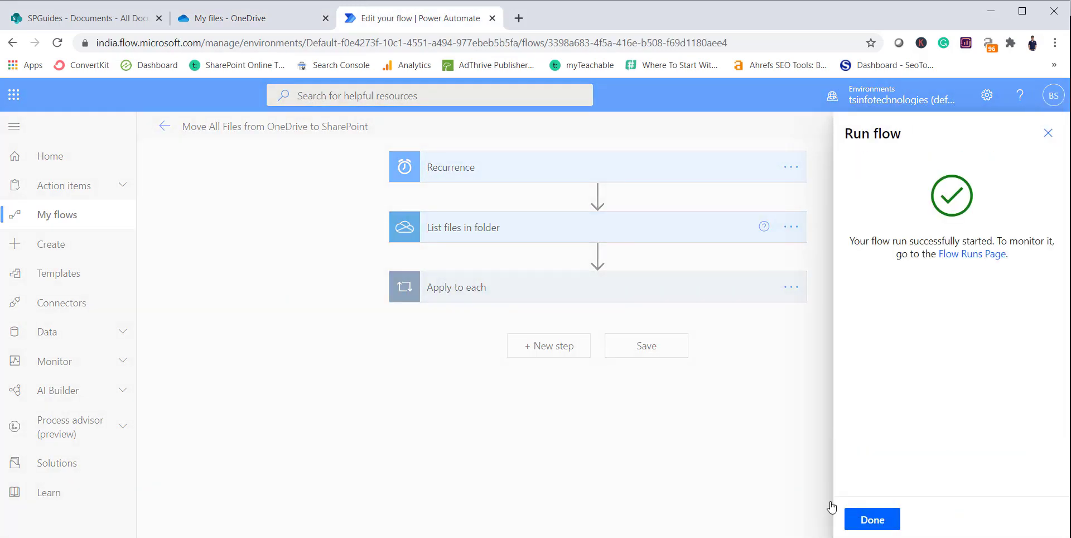
{"action": "left_click", "coordinate": [876, 522]}
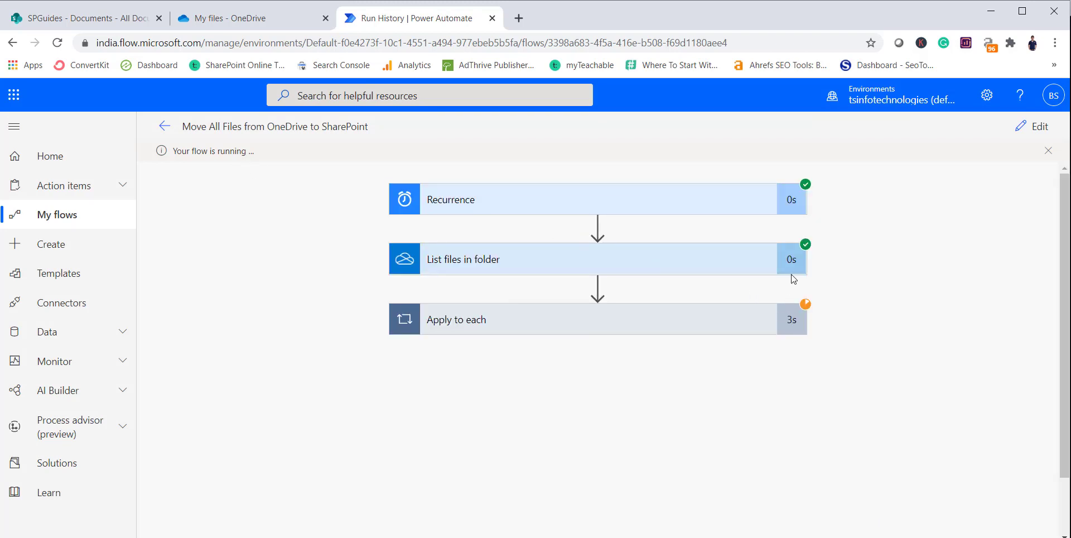
{"action": "left_click", "coordinate": [723, 328]}
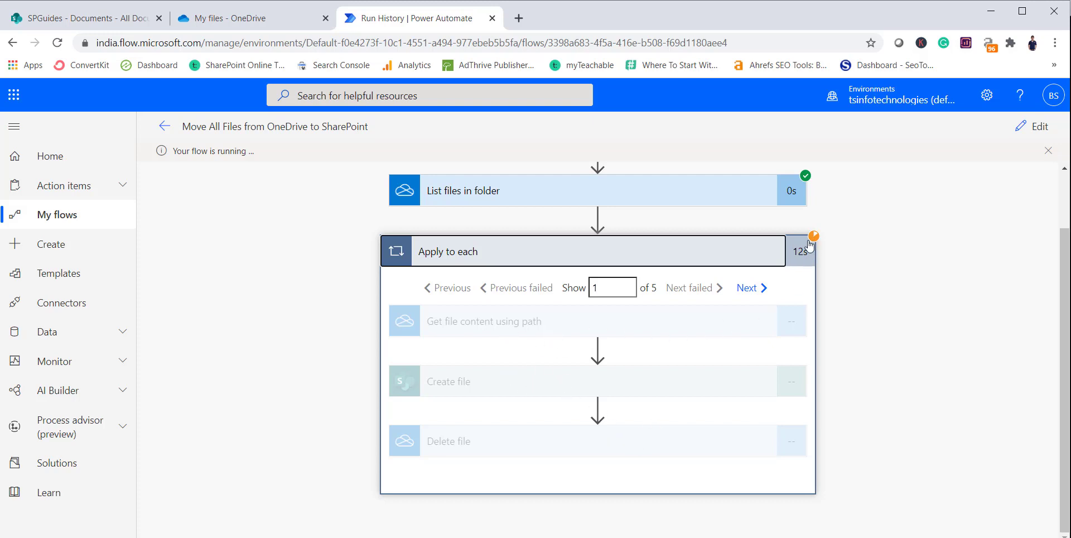
Compare the SPGuides Documents library with OneDrive My files to check which attachments the running flow has moved
{"action": "left_click", "coordinate": [117, 18]}
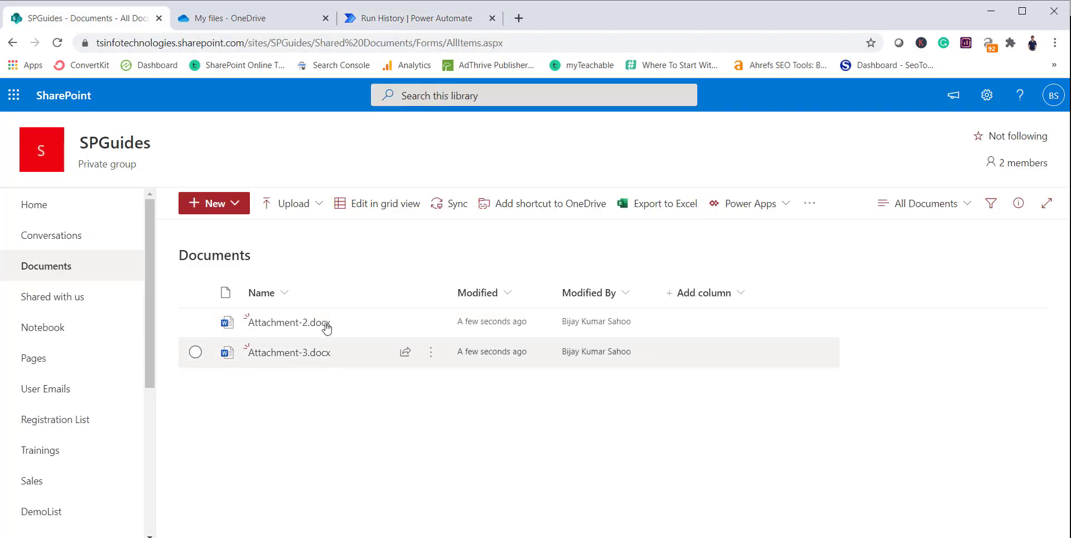
{"action": "left_click", "coordinate": [244, 19]}
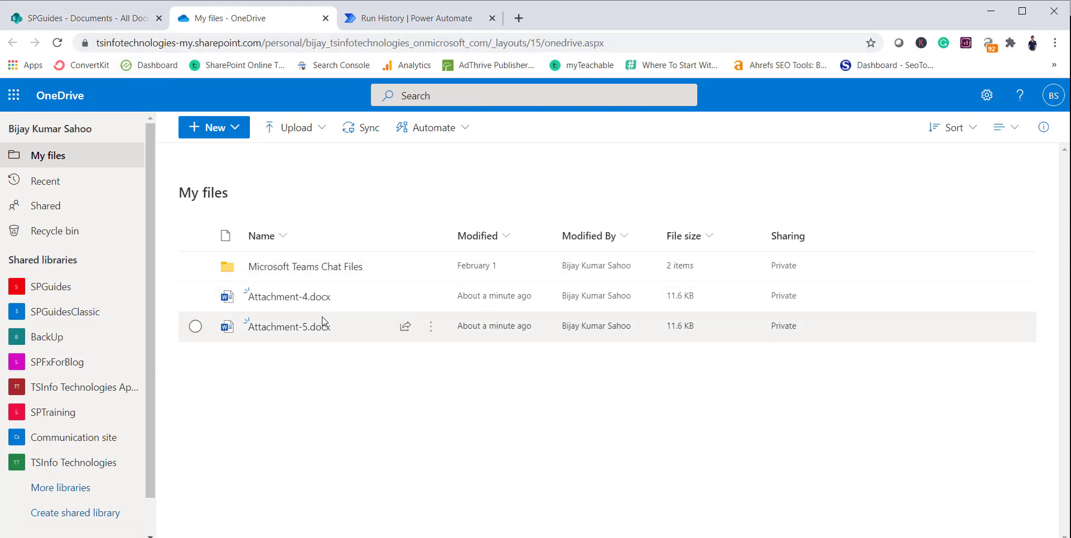
{"action": "left_click", "coordinate": [131, 19]}
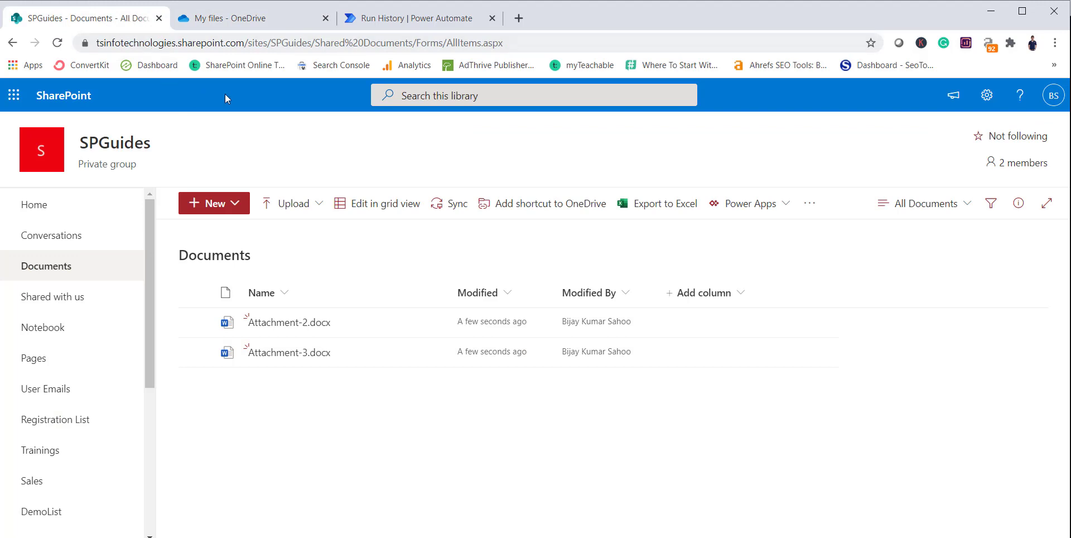
{"action": "left_click", "coordinate": [258, 25]}
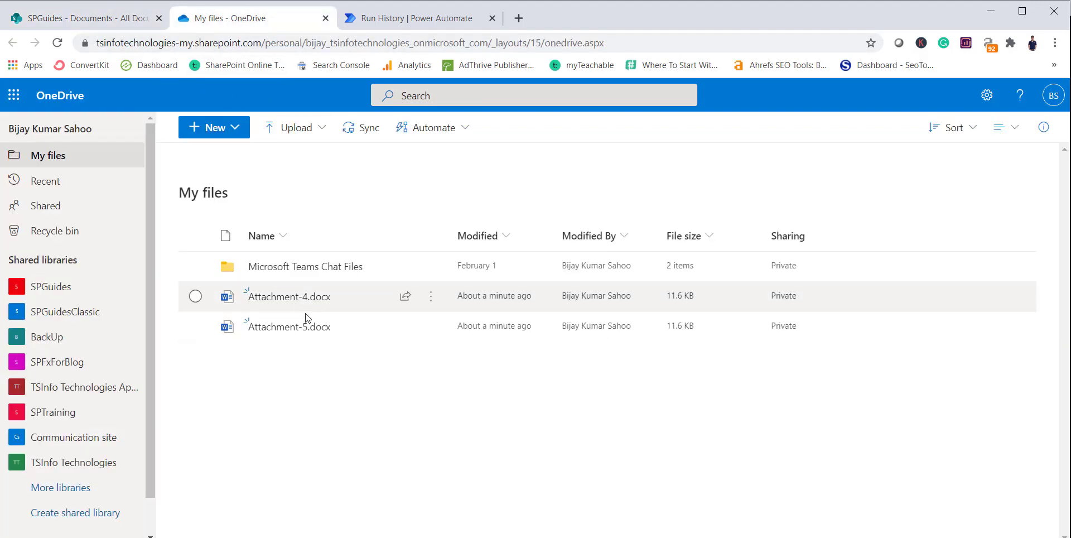
{"action": "left_click", "coordinate": [108, 24]}
{"action": "left_click", "coordinate": [401, 23]}
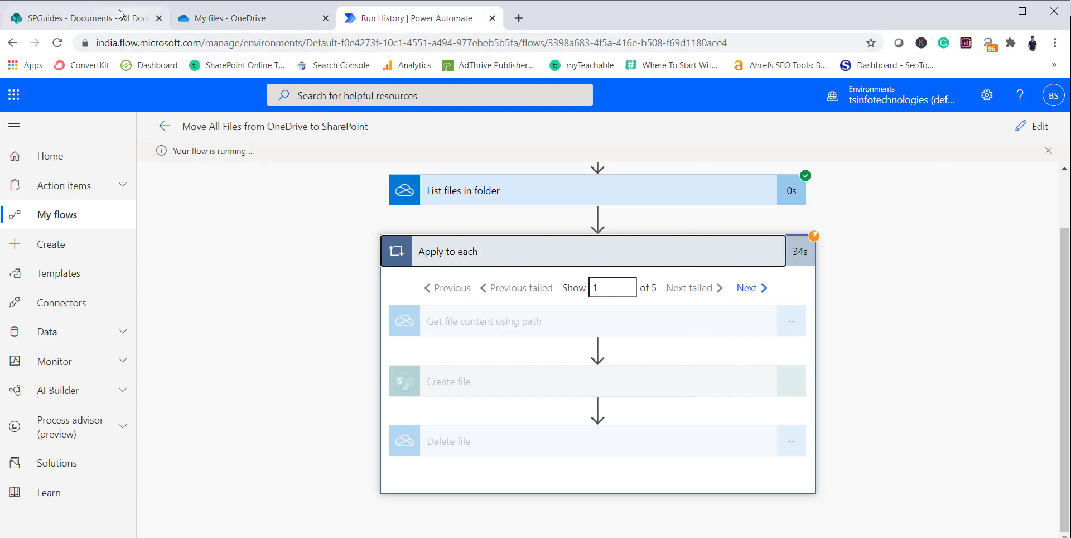
{"action": "left_click", "coordinate": [105, 21]}
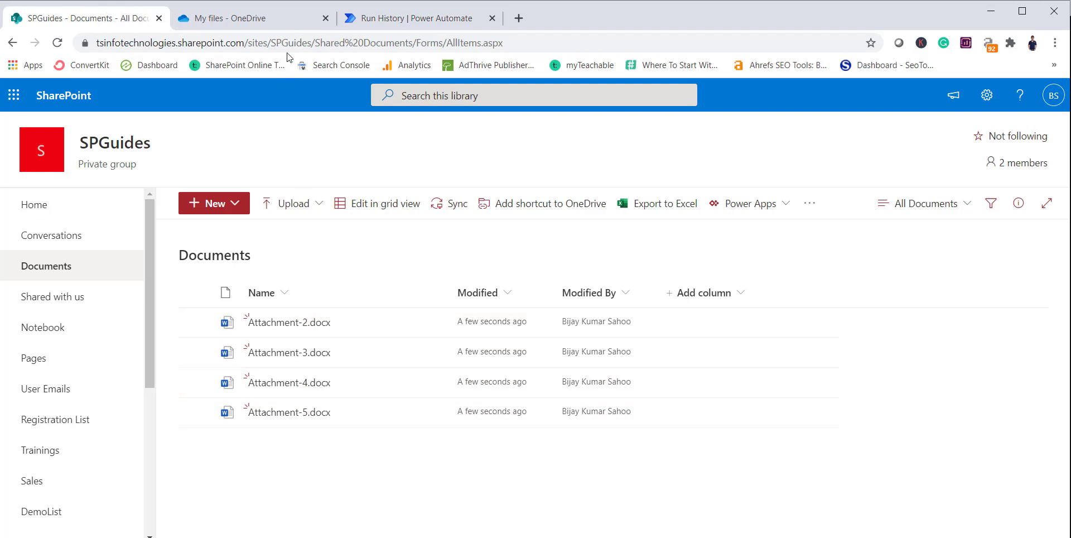
{"action": "left_click", "coordinate": [284, 22]}
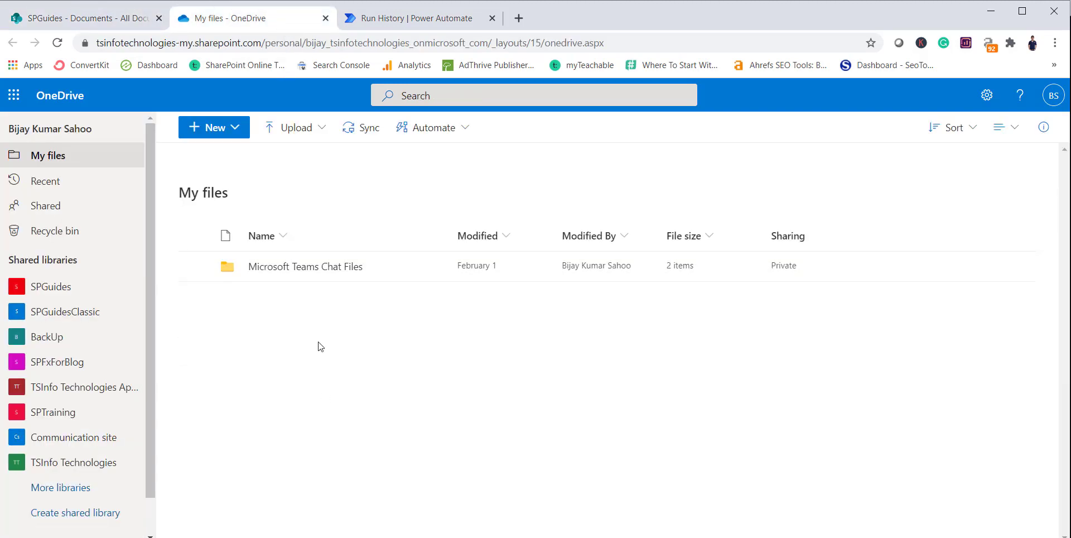
Switch to Power Automate, go back to the flow's details page, and open the 7:31:46 PM run from its run history
{"action": "left_click", "coordinate": [416, 18]}
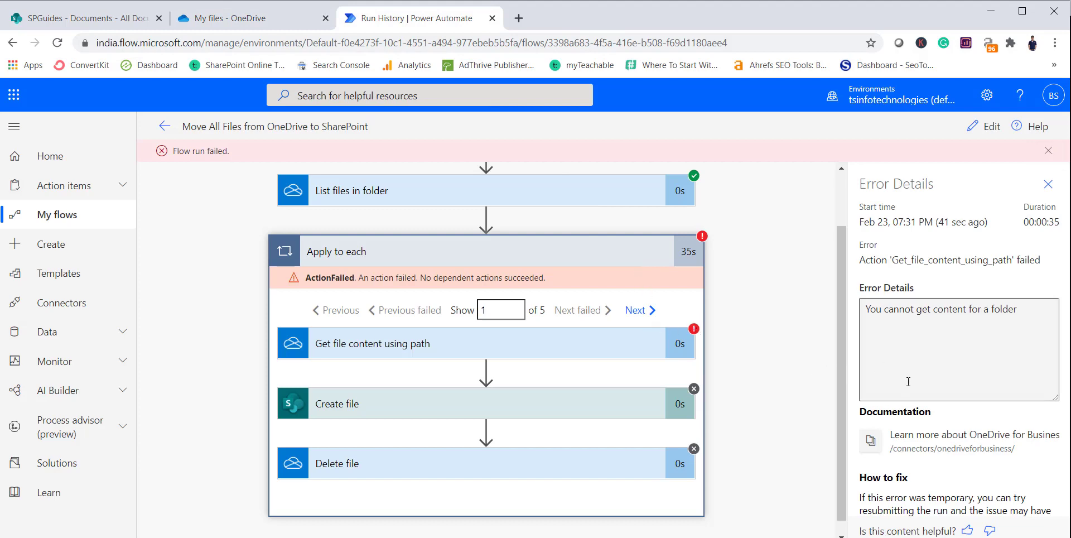
{"action": "left_click", "coordinate": [165, 126]}
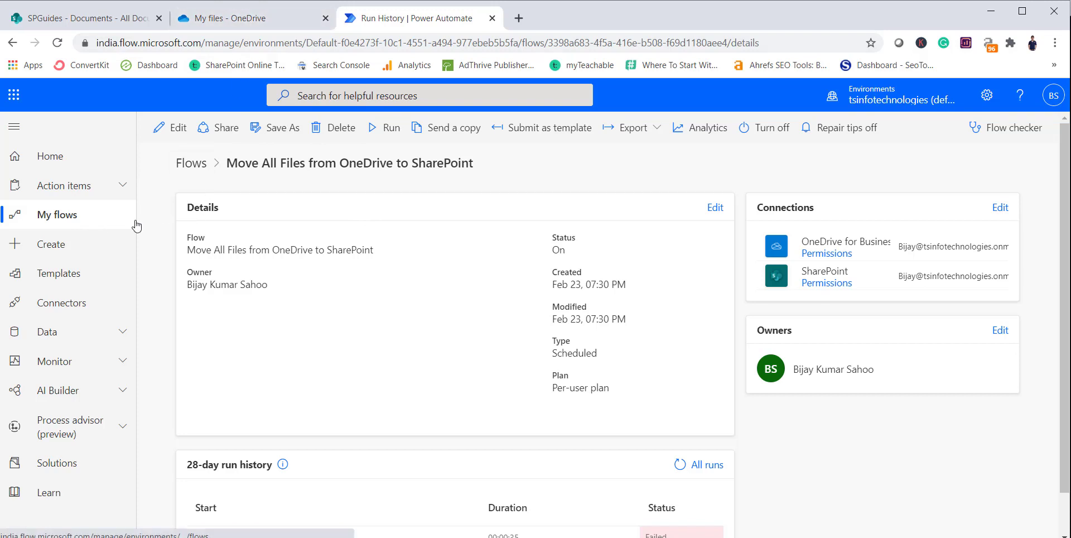
{"action": "scroll", "coordinate": [457, 273], "scroll_direction": "down", "scroll_amount": 1}
{"action": "left_click", "coordinate": [308, 495]}
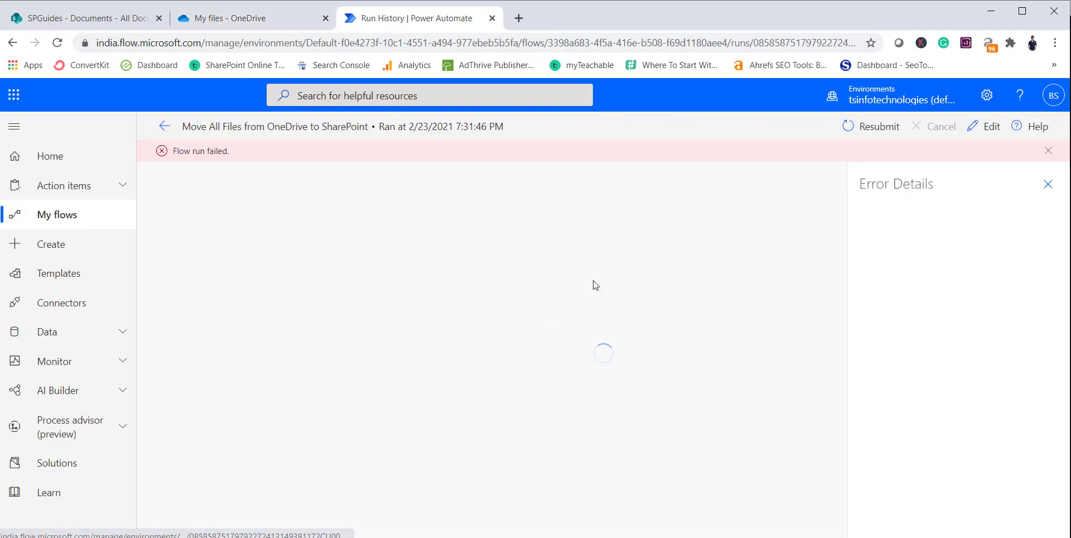
Inspect the run's Apply to each error and the Get file content using path inputs, comparing the file path with the folder in OneDrive
{"action": "left_click", "coordinate": [681, 332]}
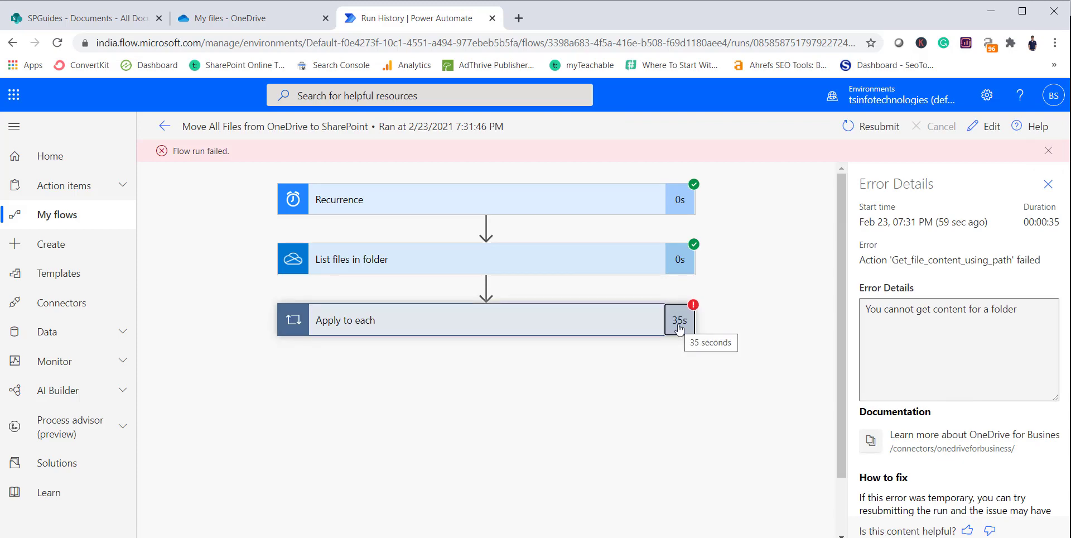
{"action": "left_click", "coordinate": [538, 322]}
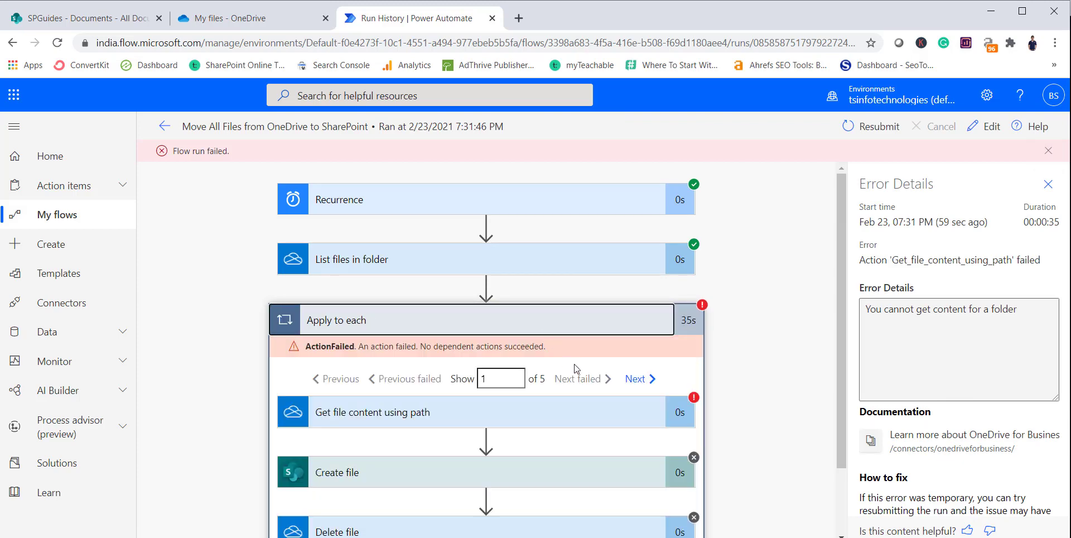
{"action": "left_click", "coordinate": [688, 411]}
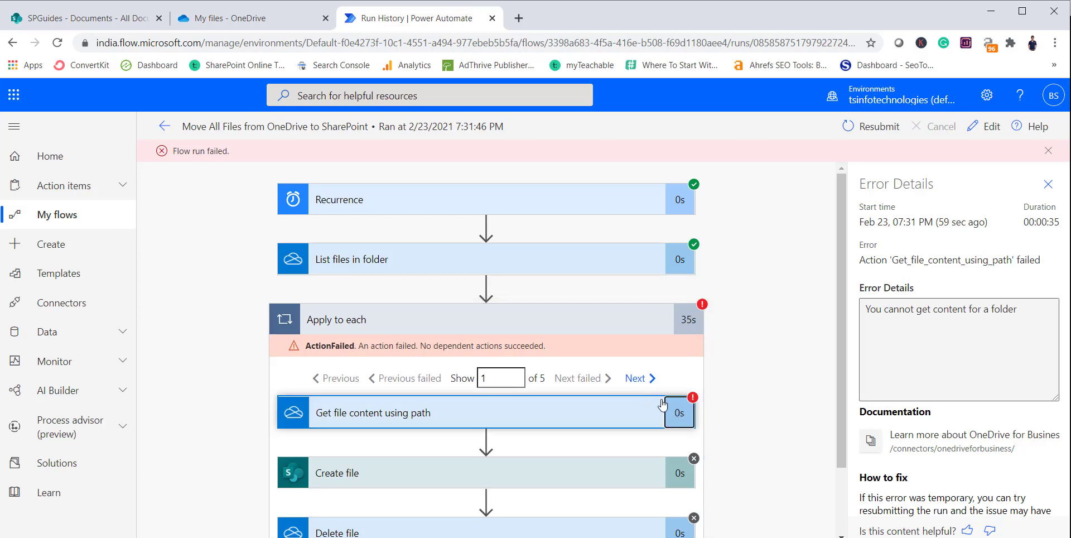
{"action": "scroll", "coordinate": [662, 417], "scroll_direction": "down", "scroll_amount": 2}
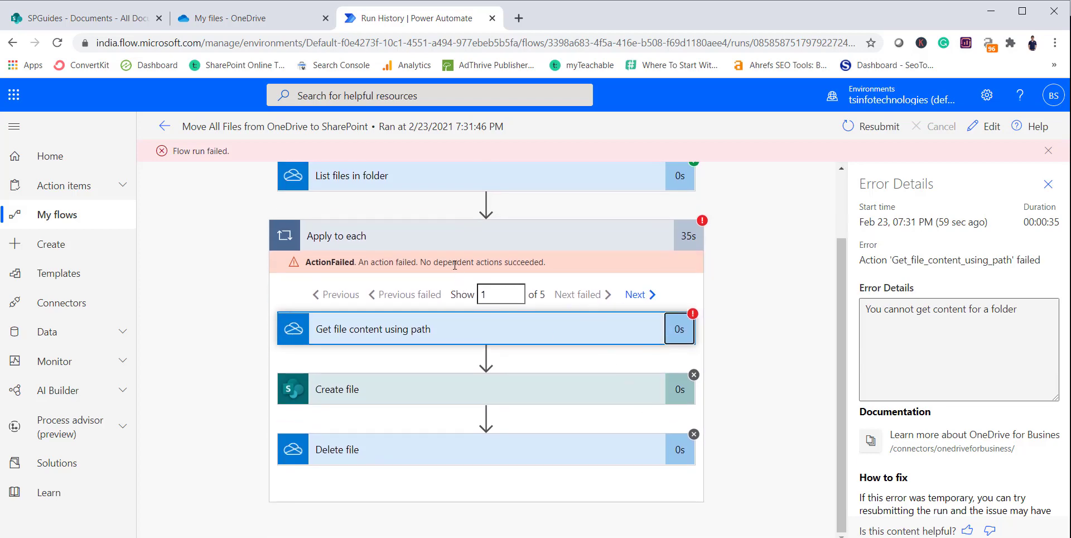
{"action": "left_click_drag", "start_coordinate": [445, 261], "coordinate": [545, 263]}
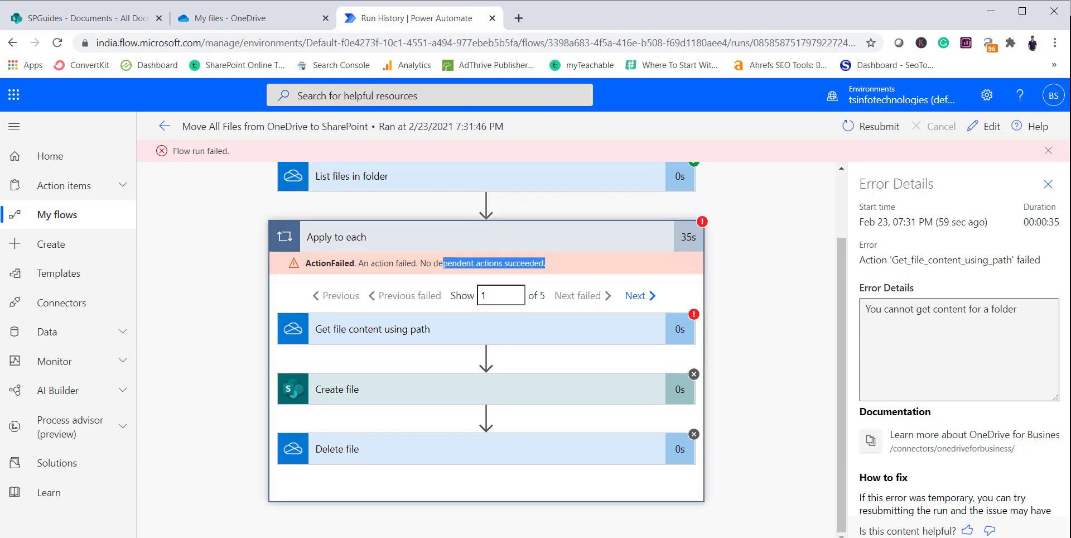
{"action": "left_click", "coordinate": [416, 328]}
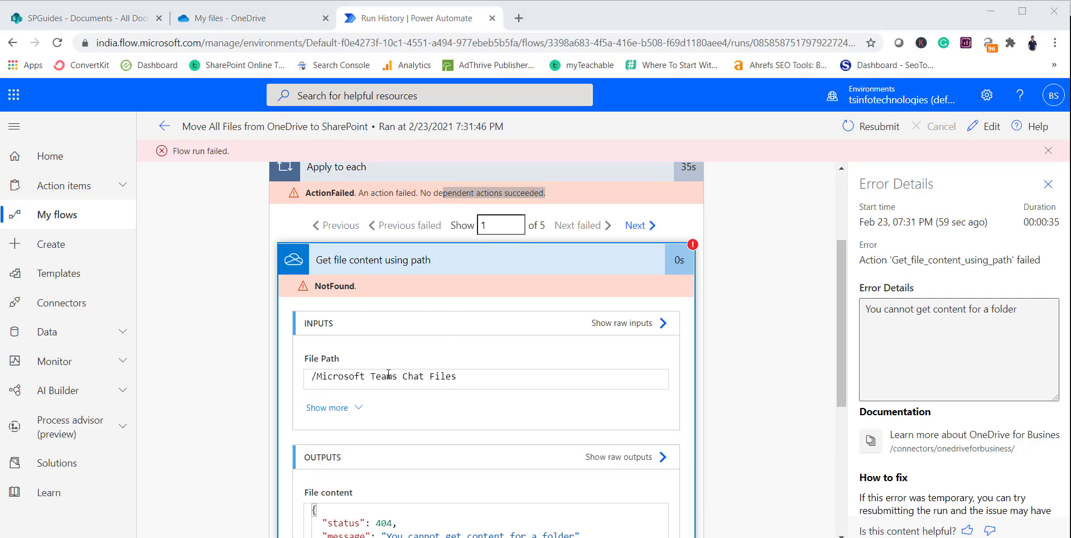
{"action": "left_click", "coordinate": [286, 18]}
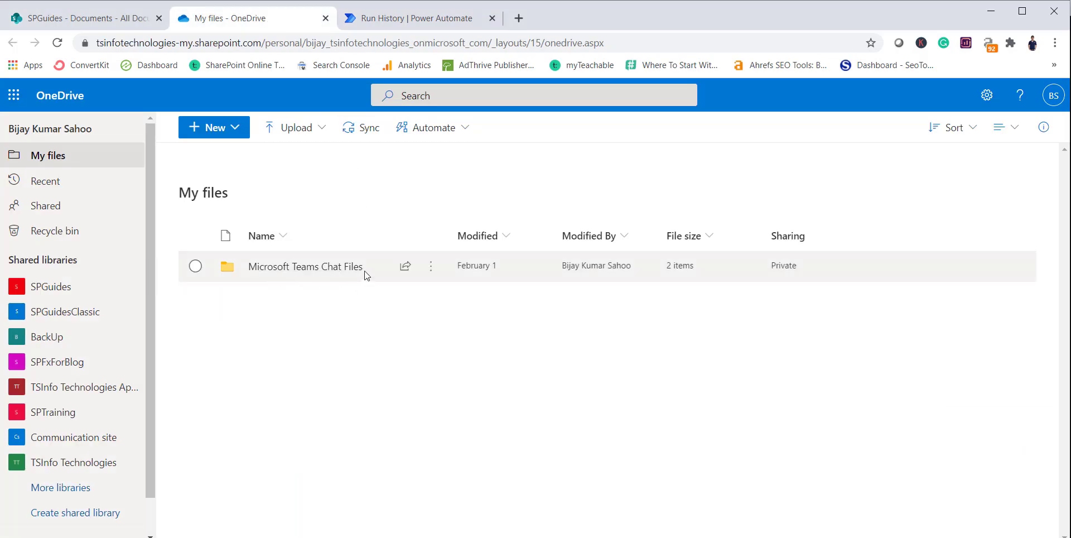
{"action": "left_click", "coordinate": [398, 23]}
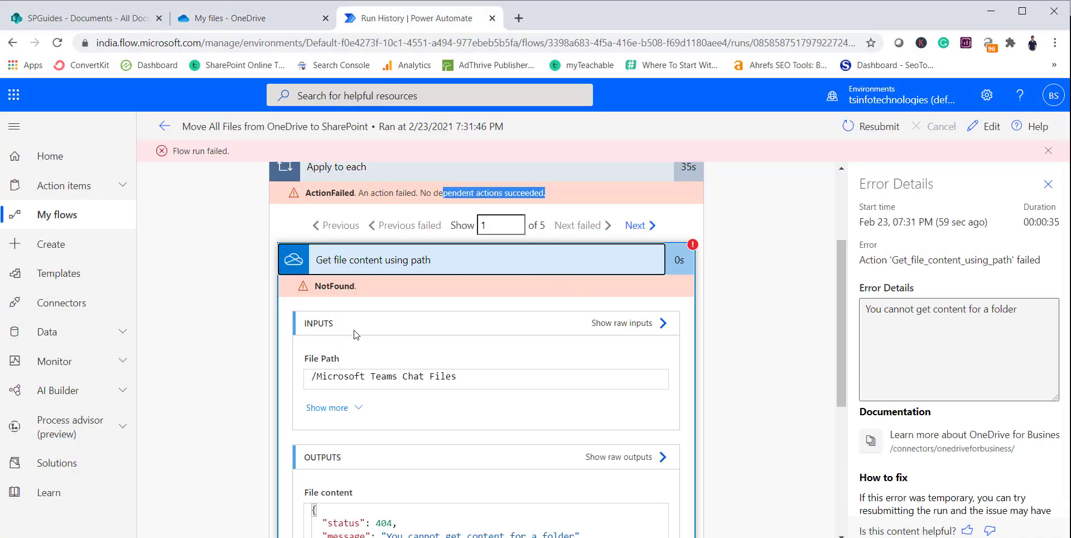
Return to the flow's details page and compare the SPGuides Documents library with OneDrive My files
{"action": "scroll", "coordinate": [309, 286], "scroll_direction": "up", "scroll_amount": 3}
{"action": "left_click", "coordinate": [165, 126]}
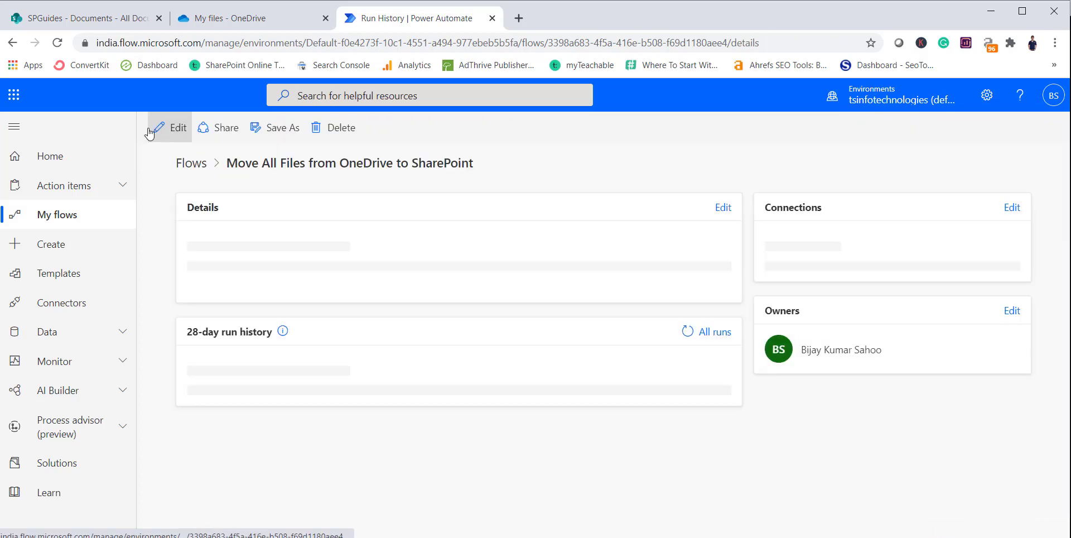
{"action": "left_click", "coordinate": [84, 17]}
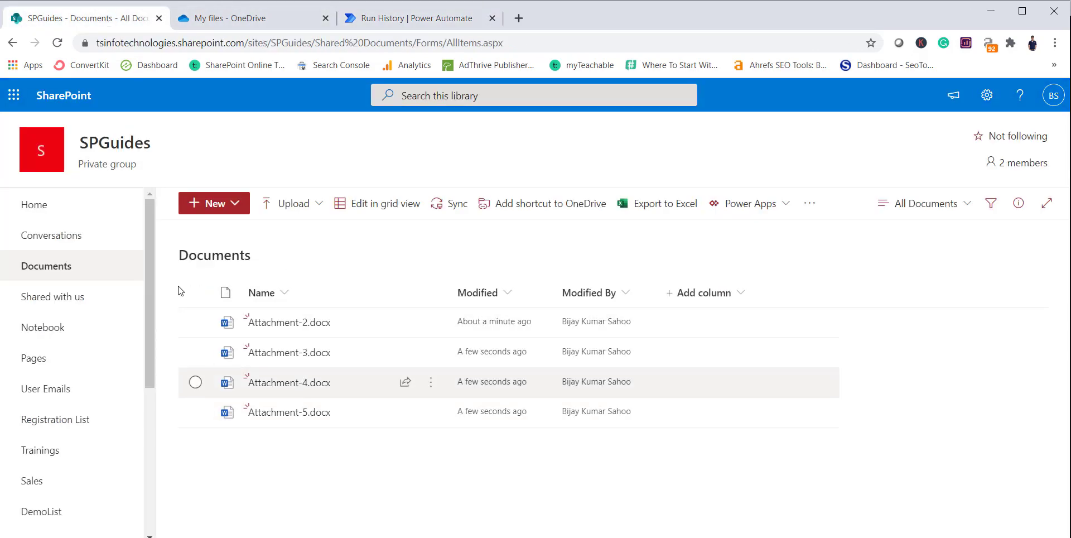
{"action": "left_click", "coordinate": [230, 18]}
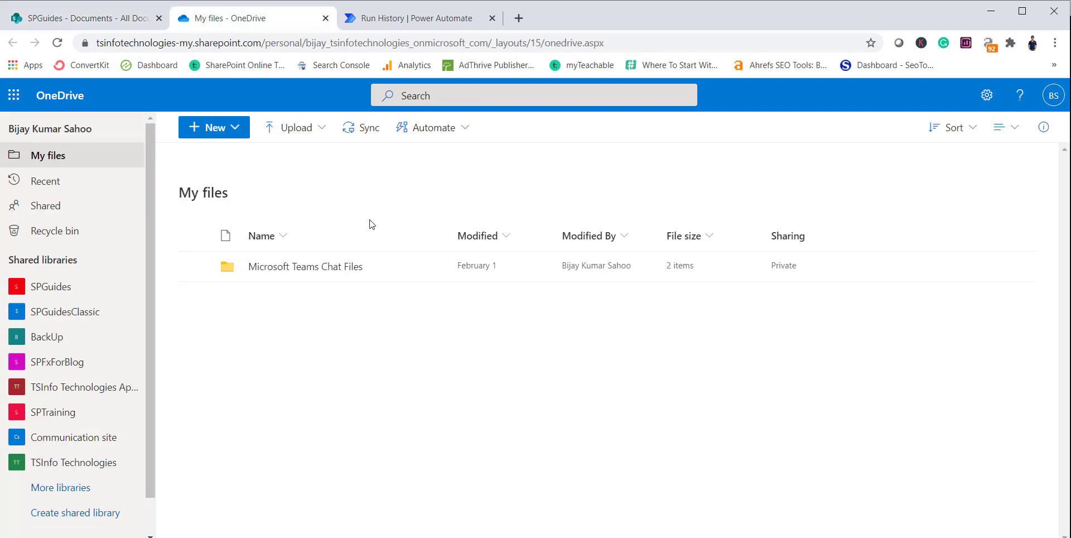
{"action": "left_click", "coordinate": [424, 21]}
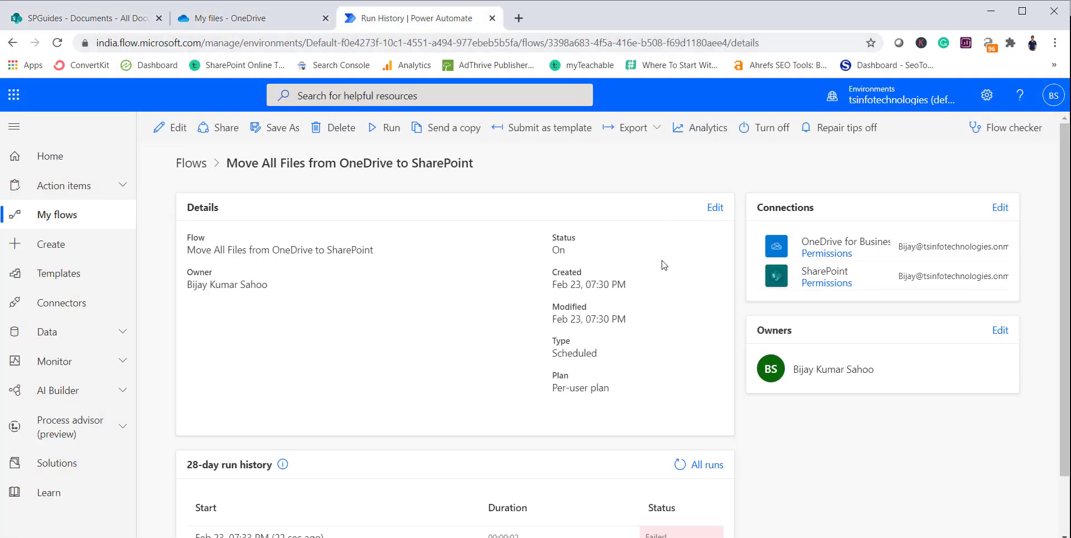
Turn off the Move All Files from OneDrive to SharePoint flow in the list of cloud flows
{"action": "left_click", "coordinate": [64, 218]}
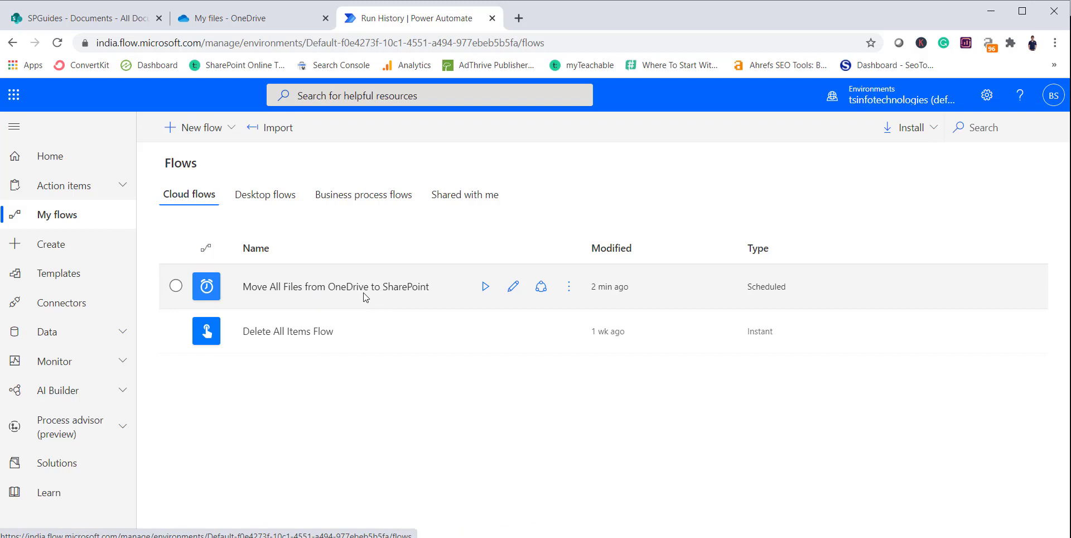
{"action": "left_click", "coordinate": [570, 286]}
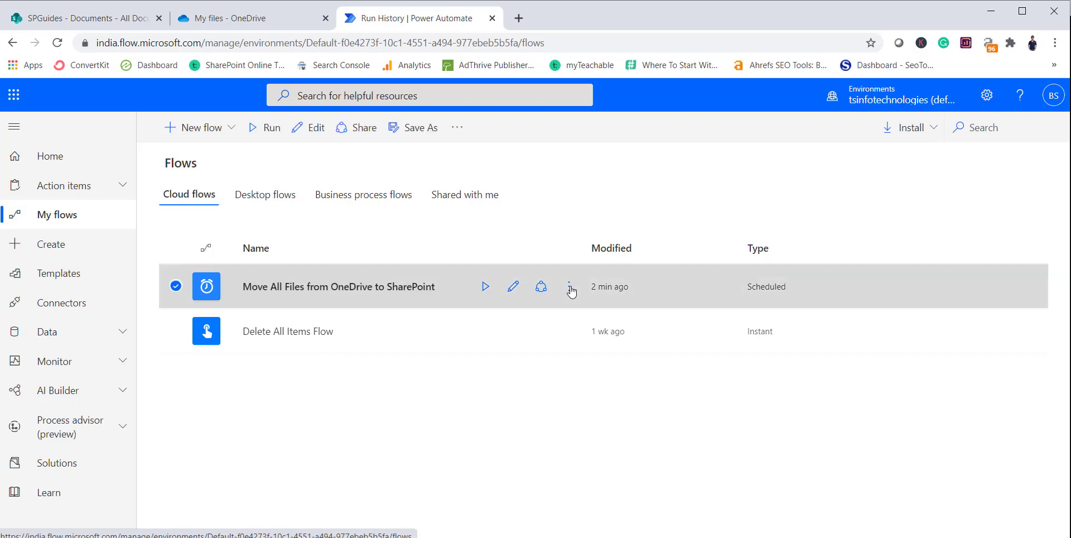
{"action": "left_click", "coordinate": [597, 448]}
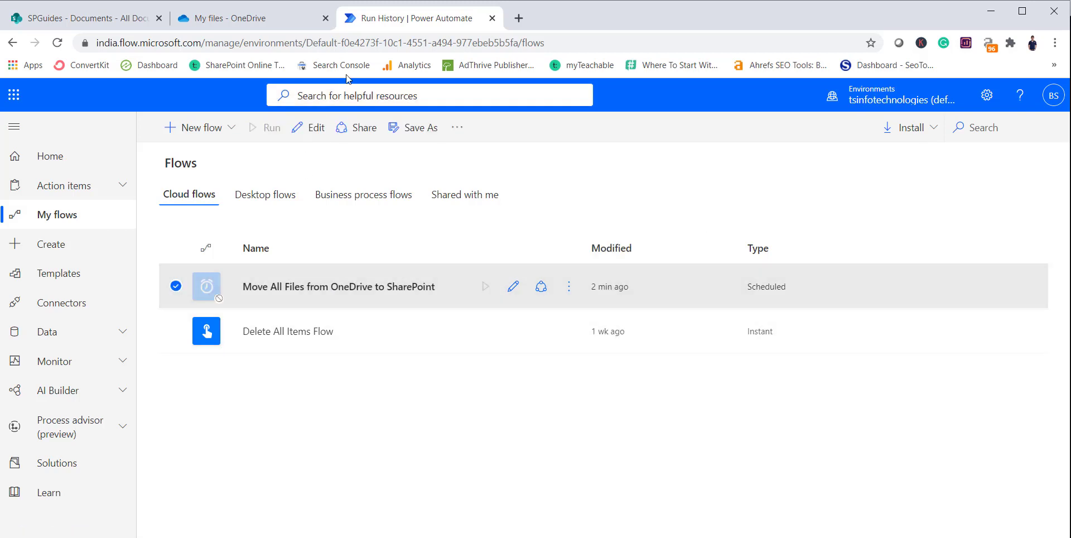
Review the contents of the SPGuides Documents library and OneDrive My files, and return to Power Automate
{"action": "left_click", "coordinate": [288, 28]}
{"action": "left_click", "coordinate": [122, 21]}
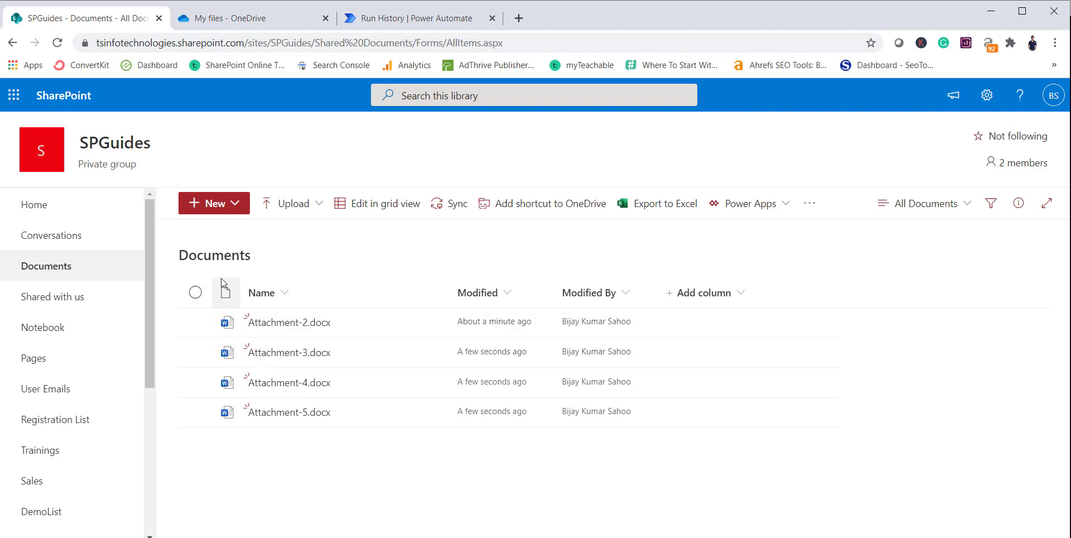
{"action": "left_click", "coordinate": [239, 23]}
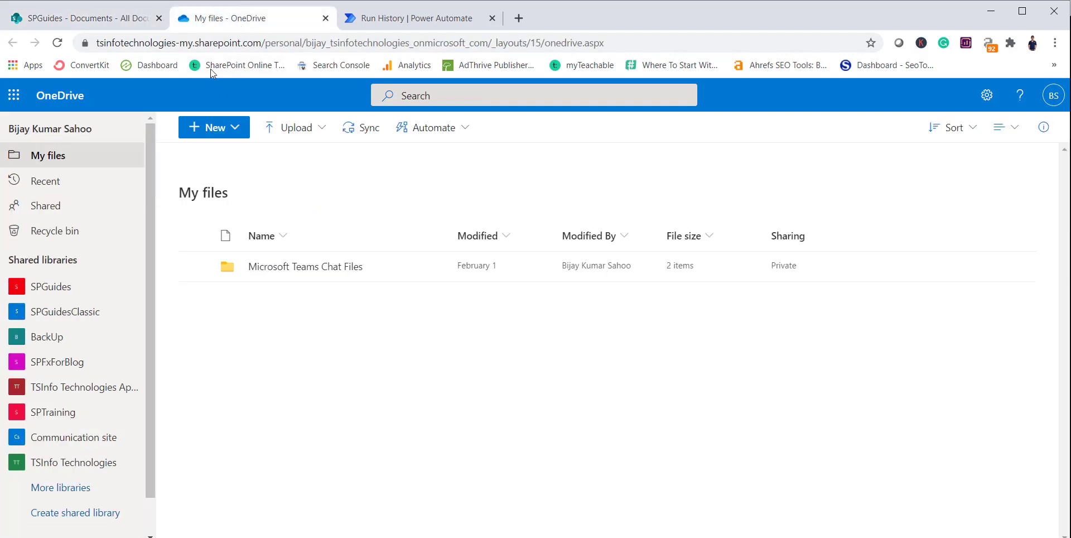
{"action": "left_click", "coordinate": [447, 21]}
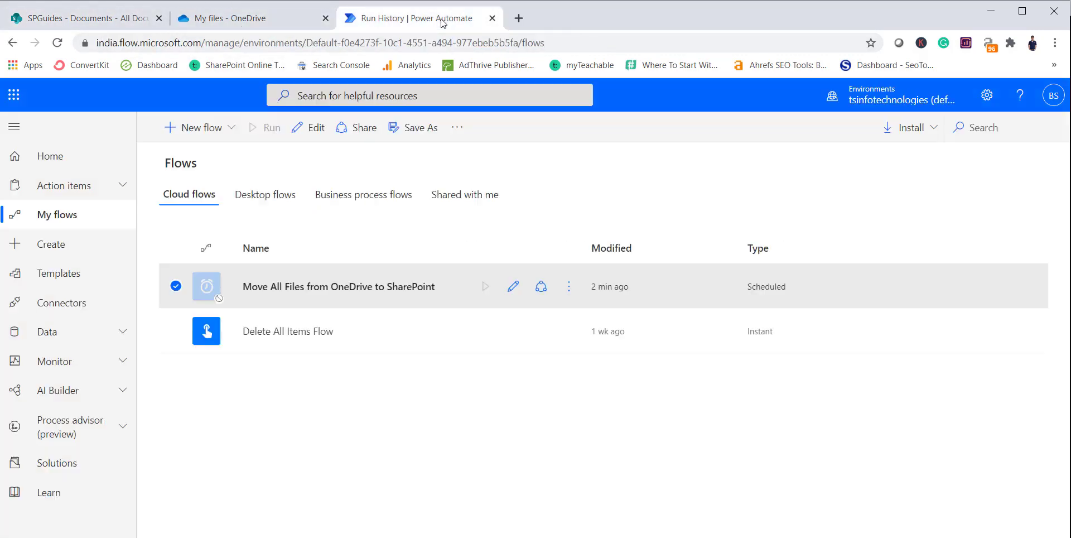
Create a manually triggered instant cloud flow named Move All Files from SharePoint to OneDrive for Business
{"action": "left_click", "coordinate": [125, 252]}
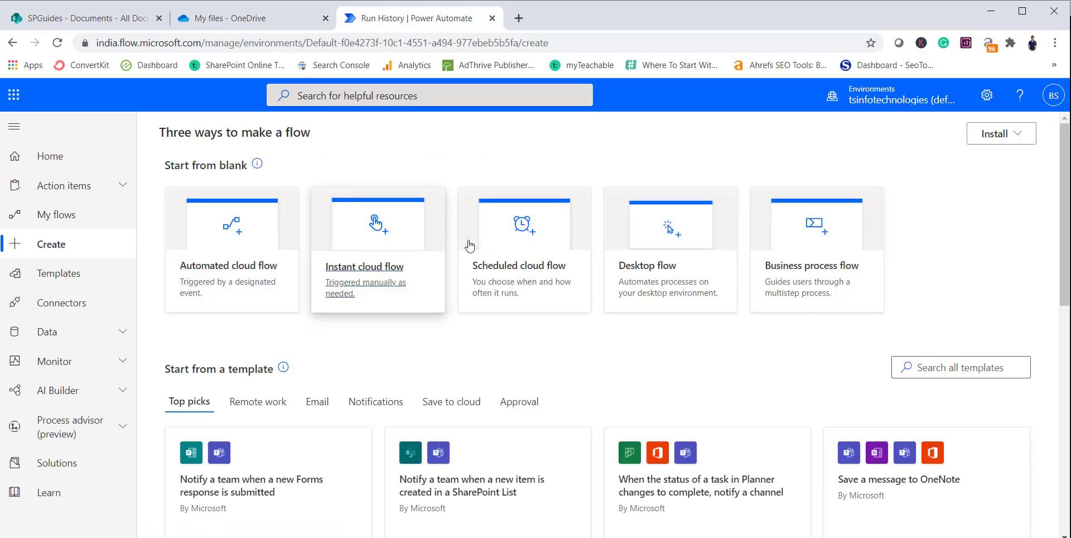
{"action": "left_click", "coordinate": [386, 246]}
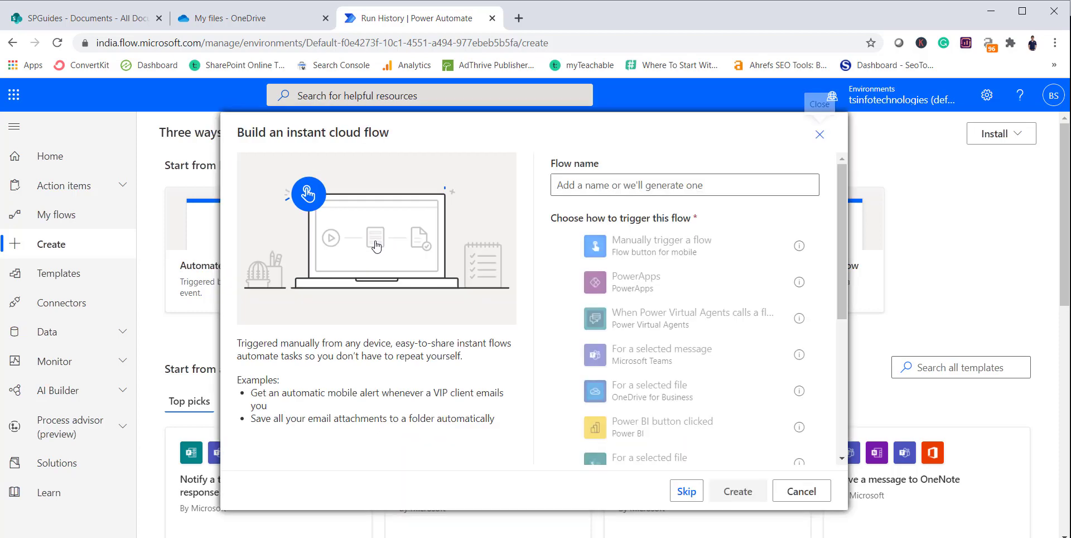
{"action": "left_click", "coordinate": [563, 185]}
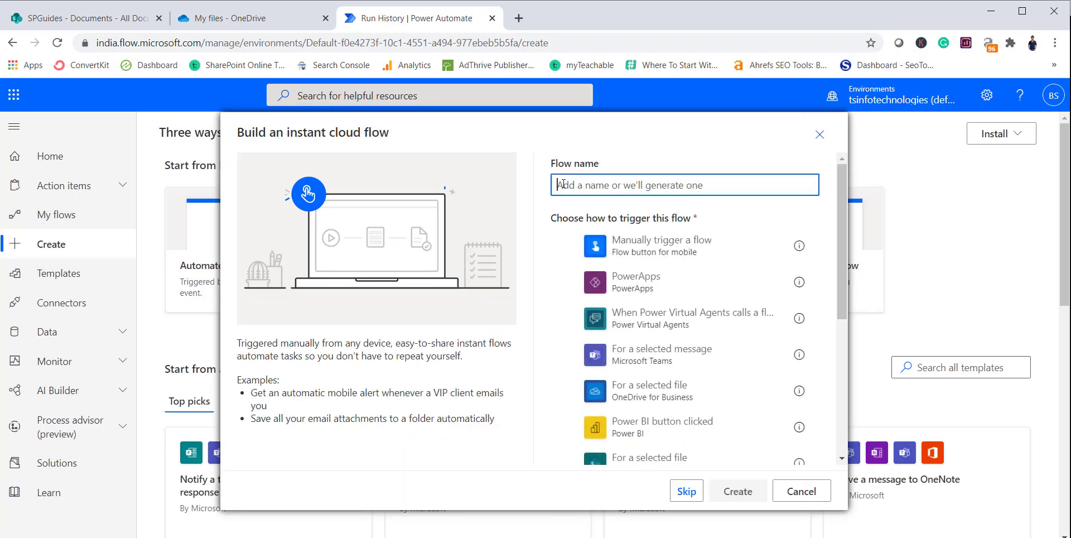
{"action": "type", "text": "Move All"}
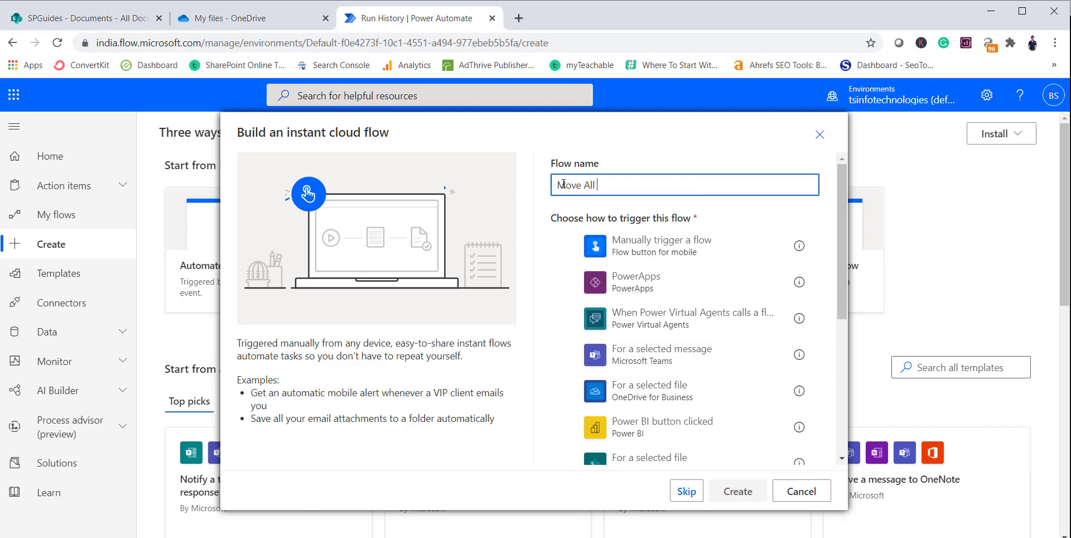
{"action": "type", "text": " Files from SharePoint to OneDrive"}
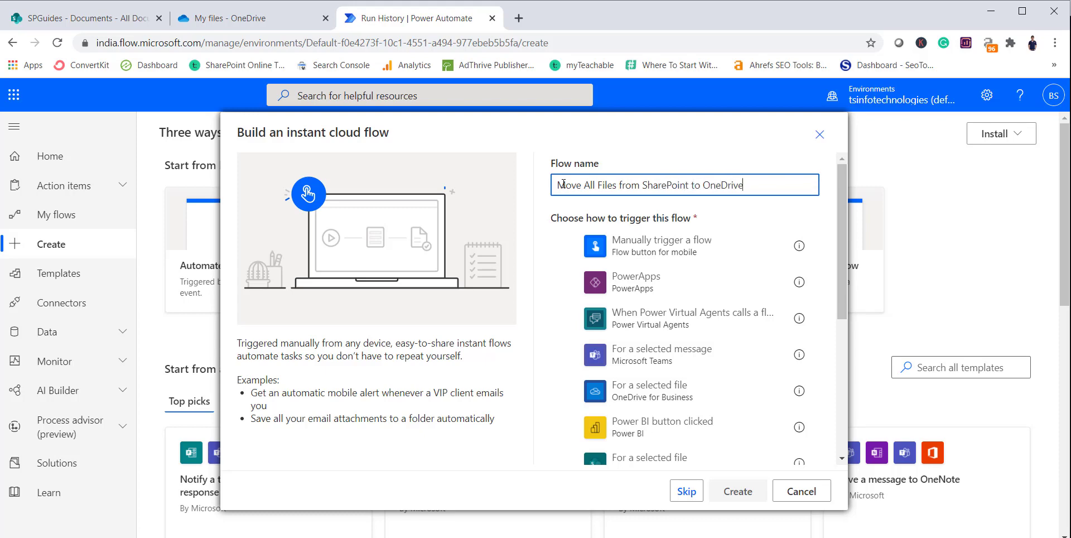
{"action": "type", "text": " for Business"}
{"action": "left_click", "coordinate": [672, 247]}
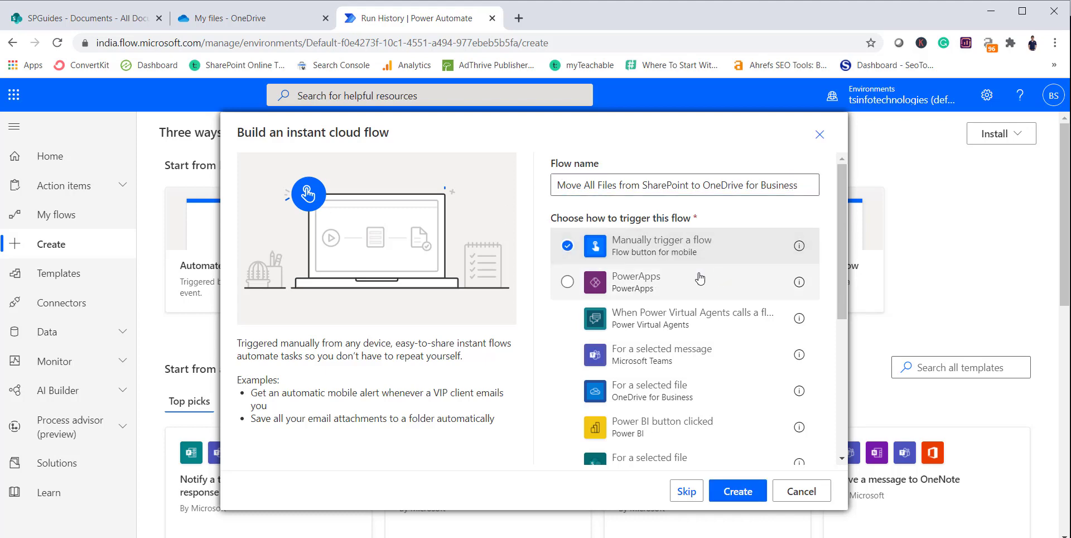
{"action": "left_click", "coordinate": [740, 496]}
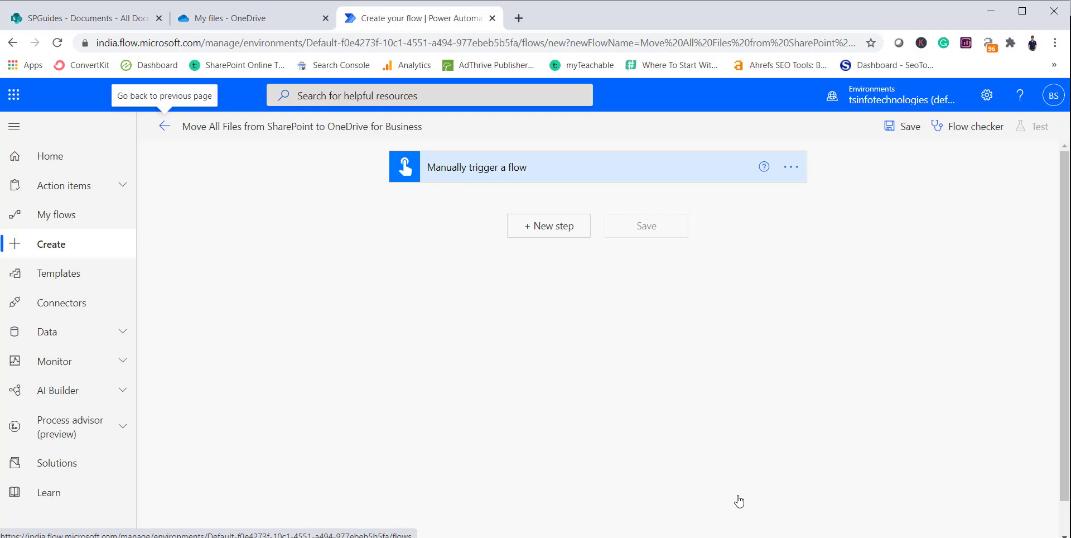
Add the SharePoint action Get files (properties only) after the manual trigger
{"action": "left_click", "coordinate": [542, 235]}
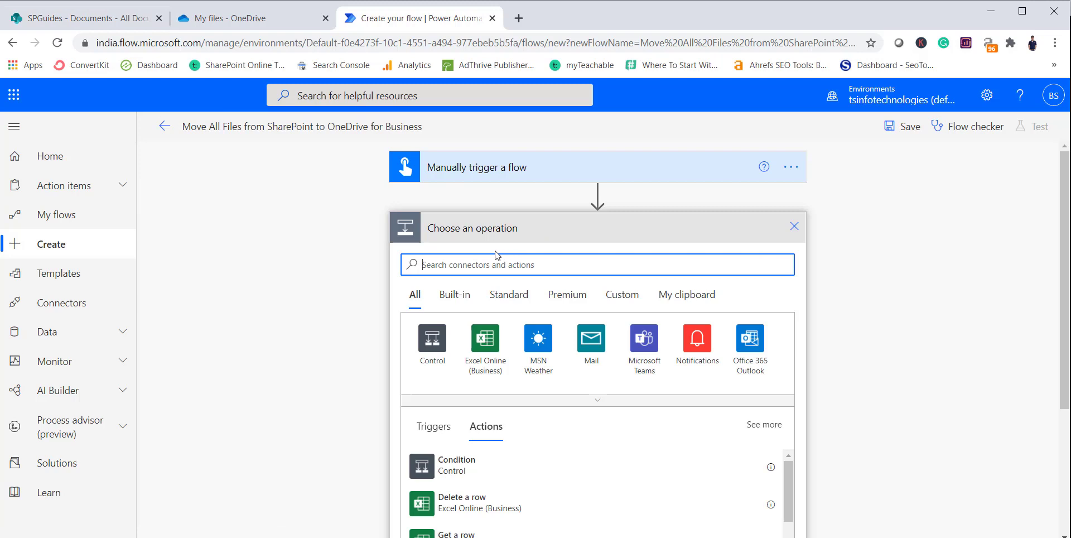
{"action": "type", "text": "Get files"}
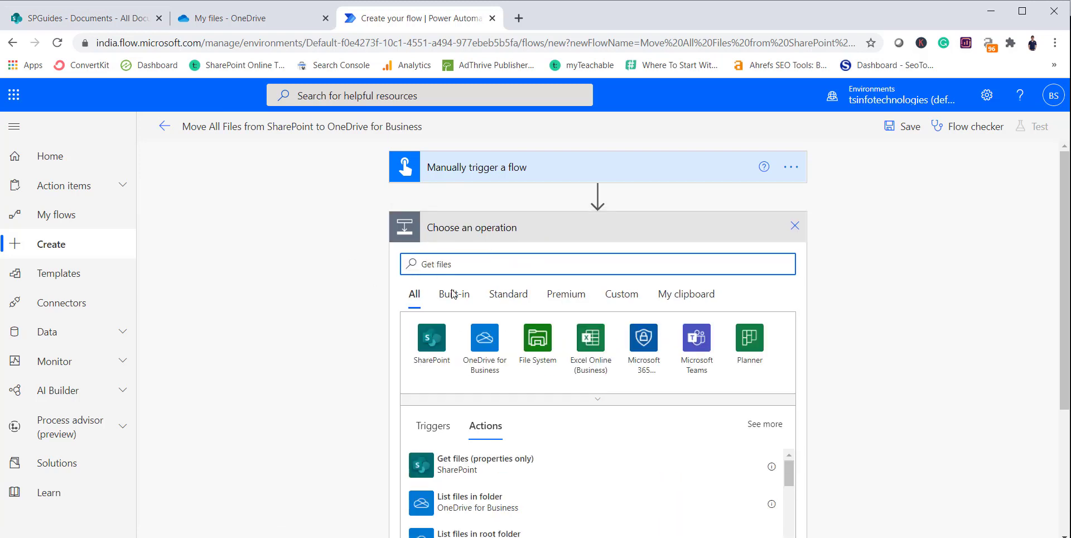
{"action": "left_click", "coordinate": [476, 472]}
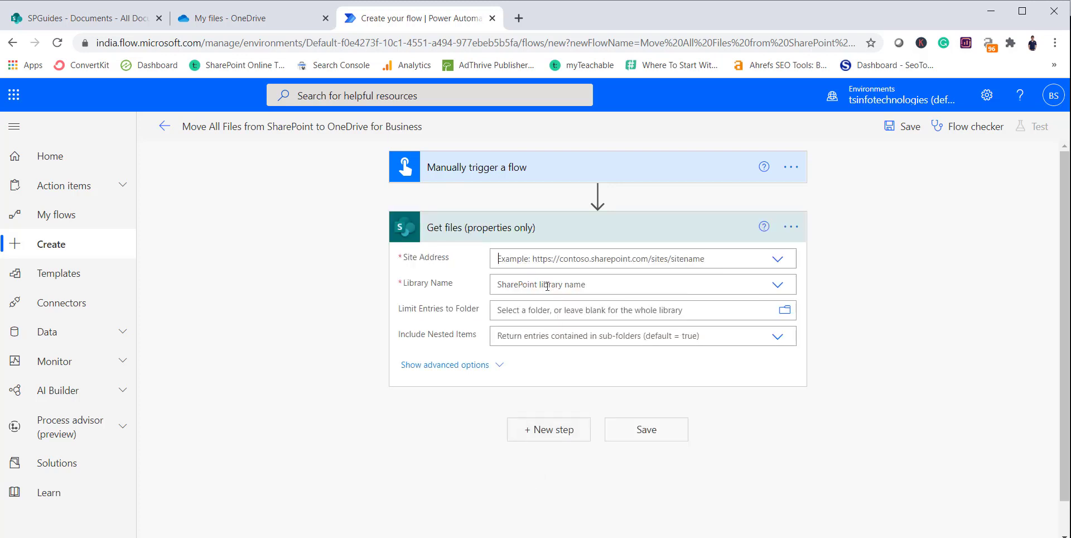
Set the Get files (properties only) action to the SPGuides site and its Documents library
{"action": "left_click", "coordinate": [526, 259]}
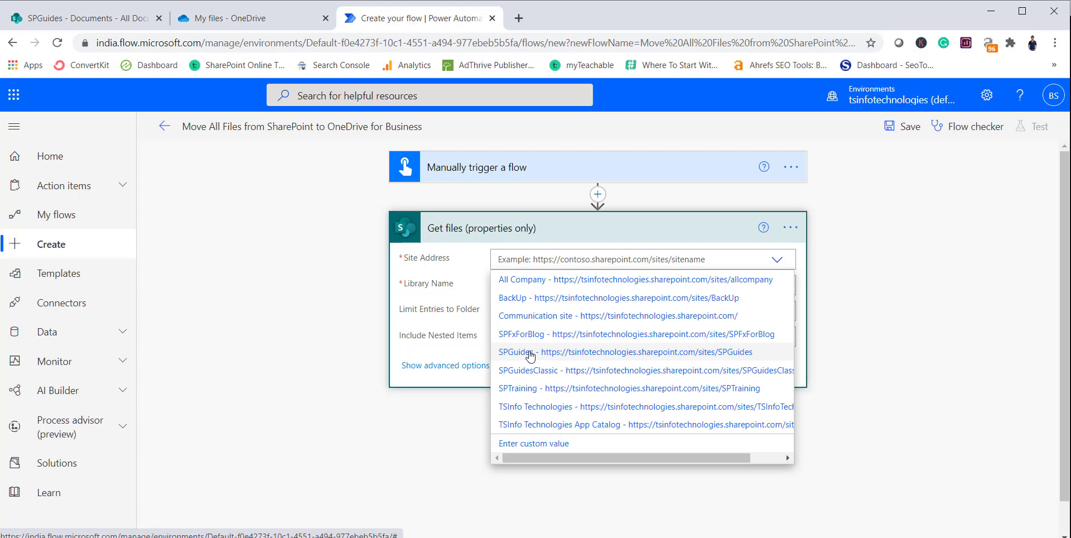
{"action": "left_click", "coordinate": [530, 352]}
{"action": "left_click", "coordinate": [559, 285]}
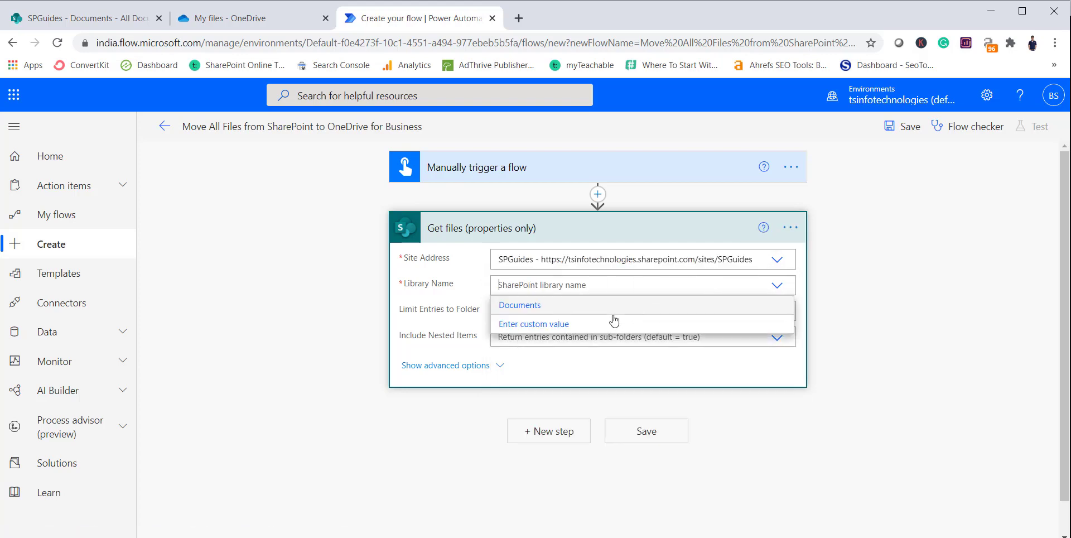
{"action": "left_click", "coordinate": [536, 308]}
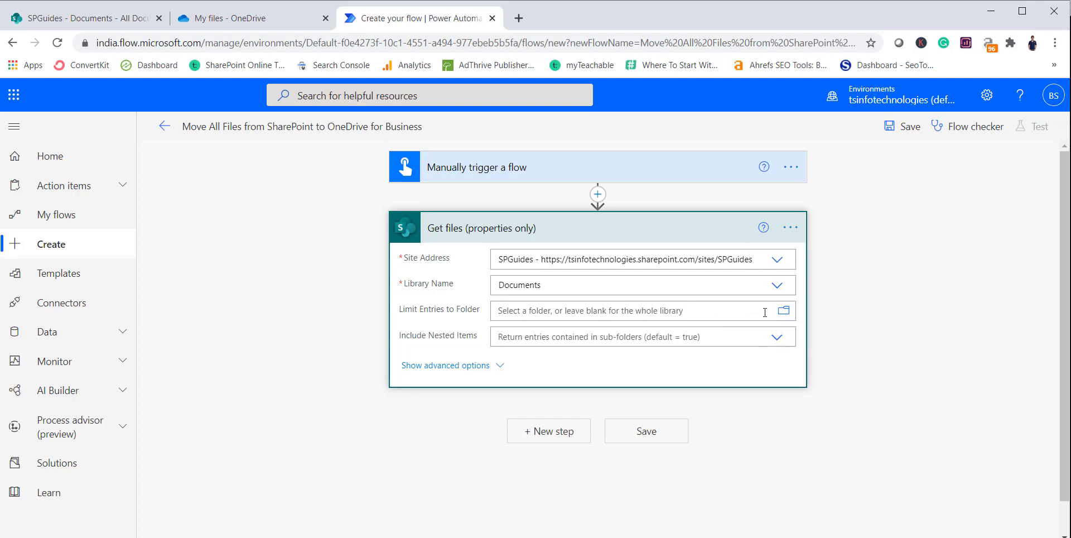
Examine the folder choices for limiting entries and the Include Nested Items options of the Get files action
{"action": "left_click", "coordinate": [786, 312]}
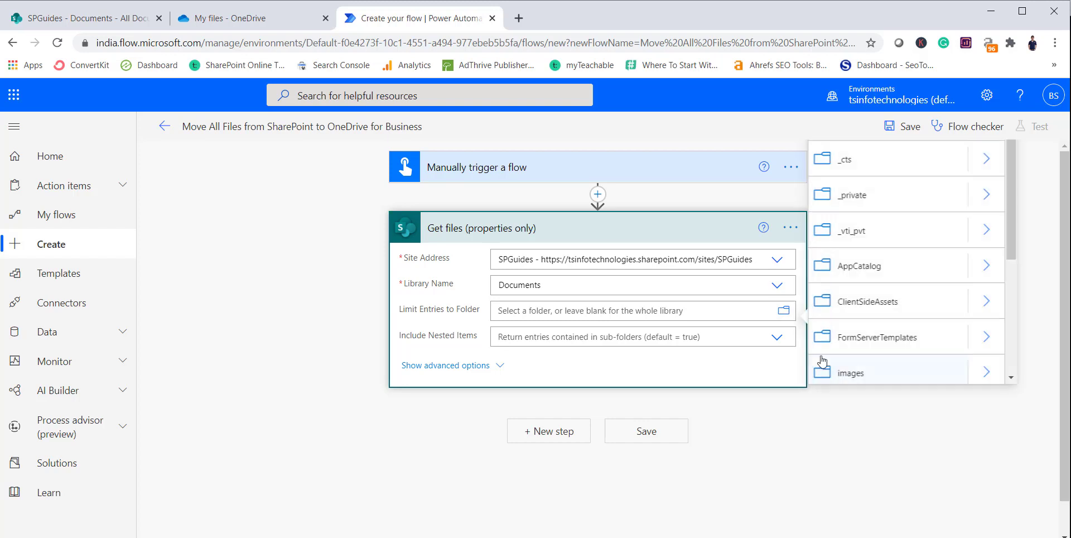
{"action": "scroll", "coordinate": [912, 322], "scroll_direction": "down", "scroll_amount": 4}
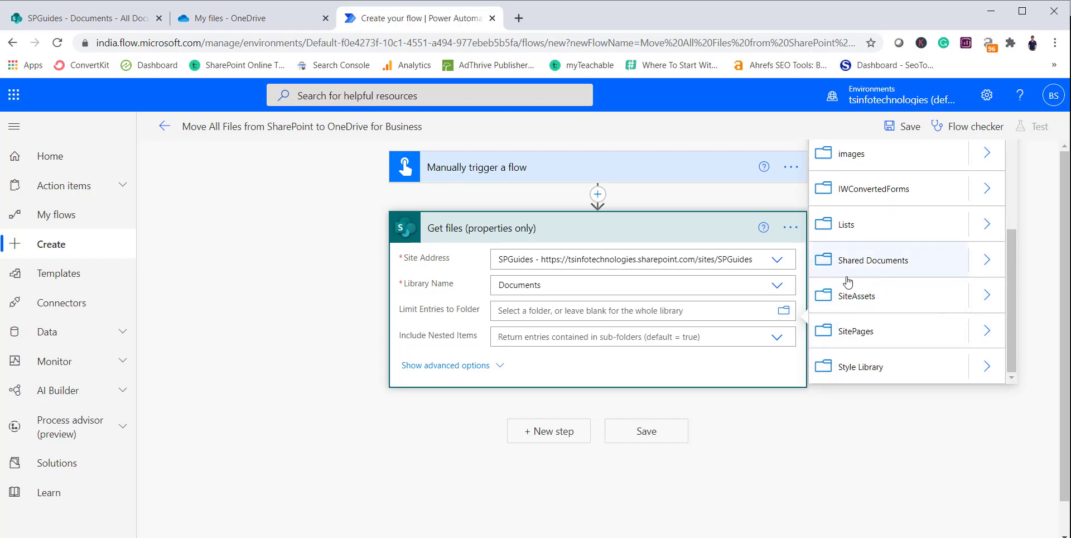
{"action": "left_click", "coordinate": [753, 415]}
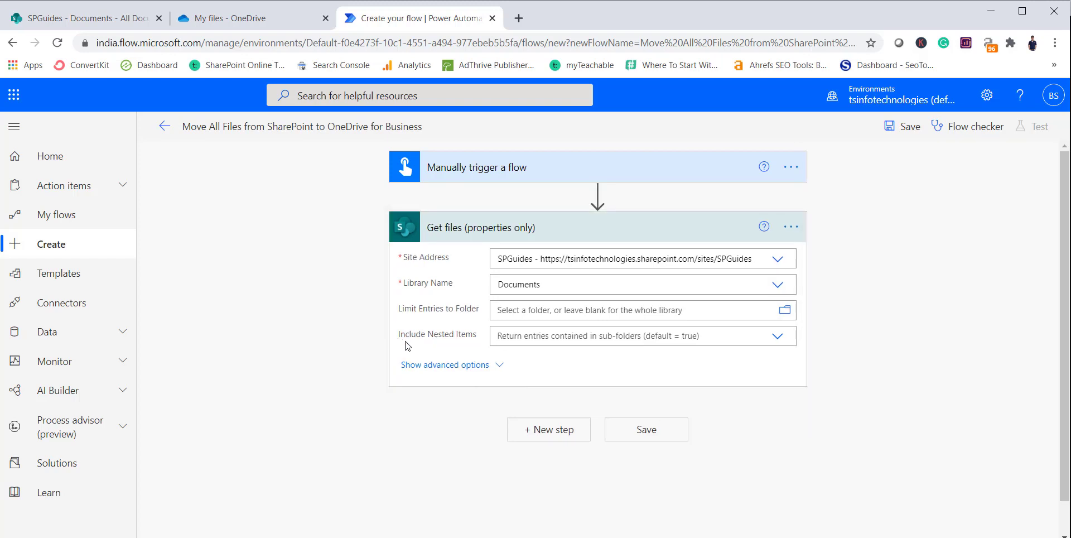
{"action": "left_click", "coordinate": [571, 338]}
{"action": "left_click", "coordinate": [696, 372]}
{"action": "left_click", "coordinate": [819, 361]}
Add an Apply to each control after the Get files (properties only) action
{"action": "left_click", "coordinate": [577, 429]}
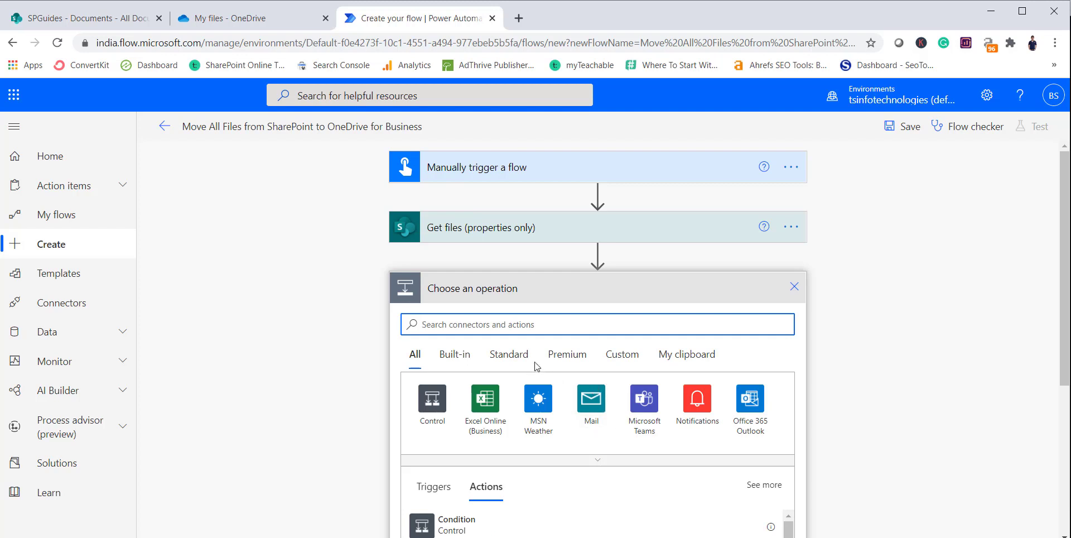
{"action": "scroll", "coordinate": [528, 363], "scroll_direction": "down", "scroll_amount": 3}
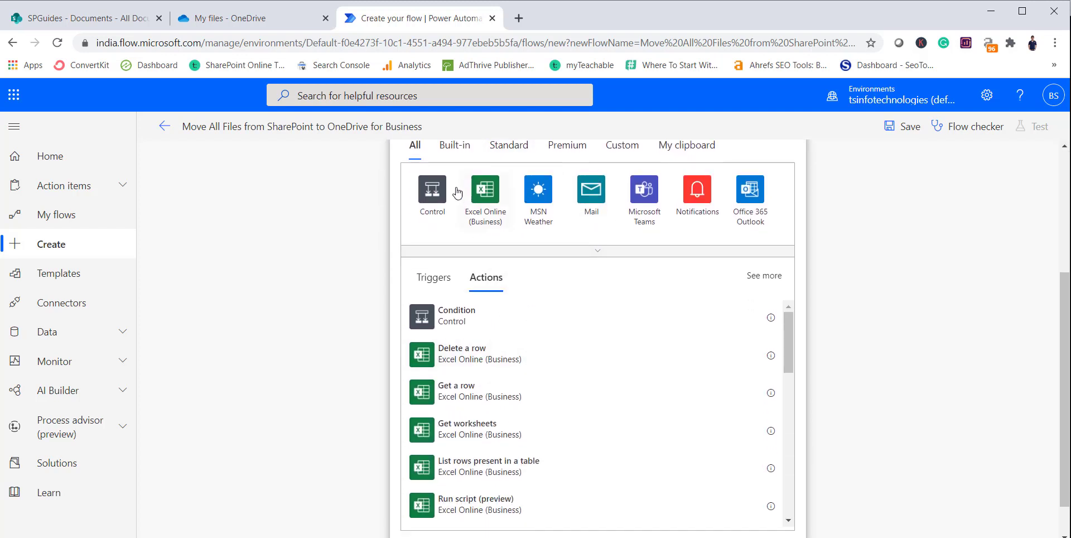
{"action": "scroll", "coordinate": [460, 247], "scroll_direction": "up", "scroll_amount": 1}
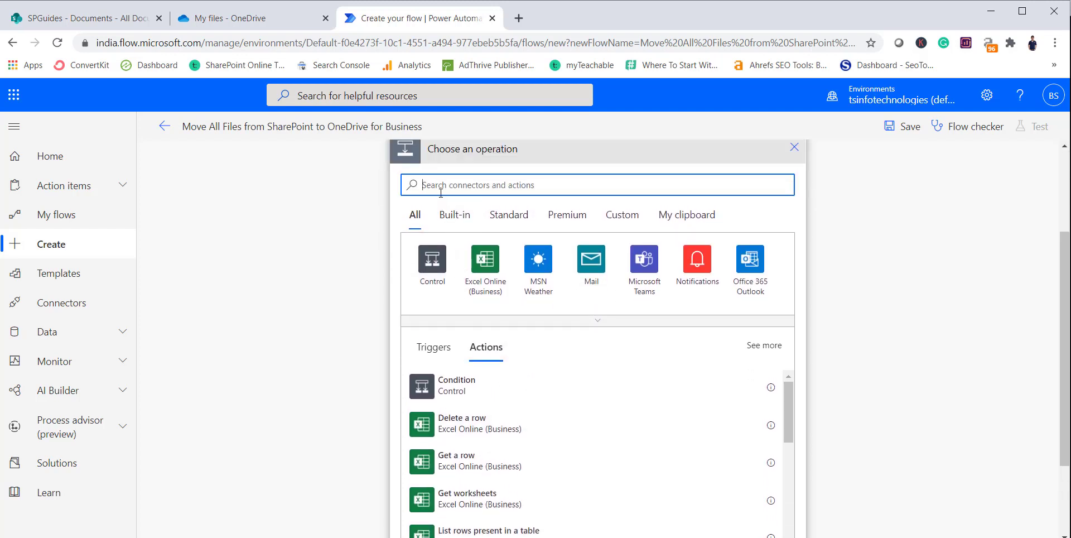
{"action": "type", "text": "Appy"}
{"action": "key", "text": "BackSpace"}
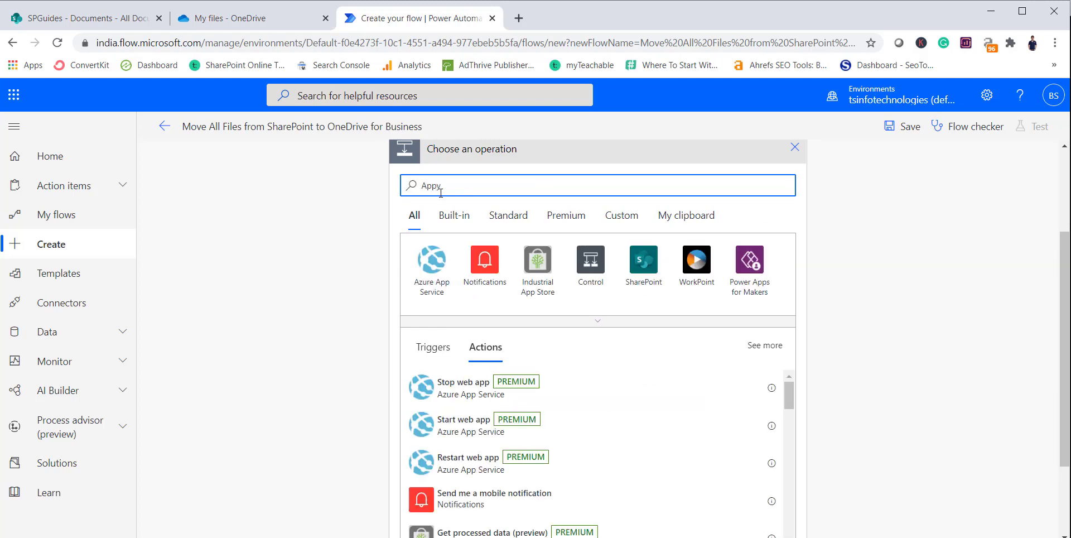
{"action": "type", "text": "l"}
{"action": "left_click", "coordinate": [485, 384]}
Use the value output of Get files (properties only) as the input of the Apply to each loop
{"action": "left_click", "coordinate": [507, 306]}
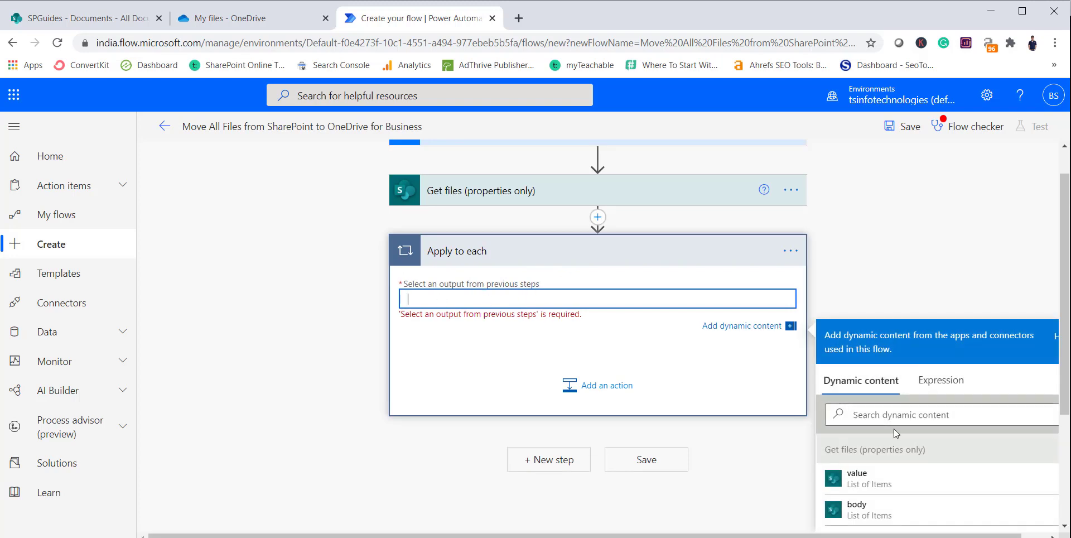
{"action": "left_click", "coordinate": [871, 481]}
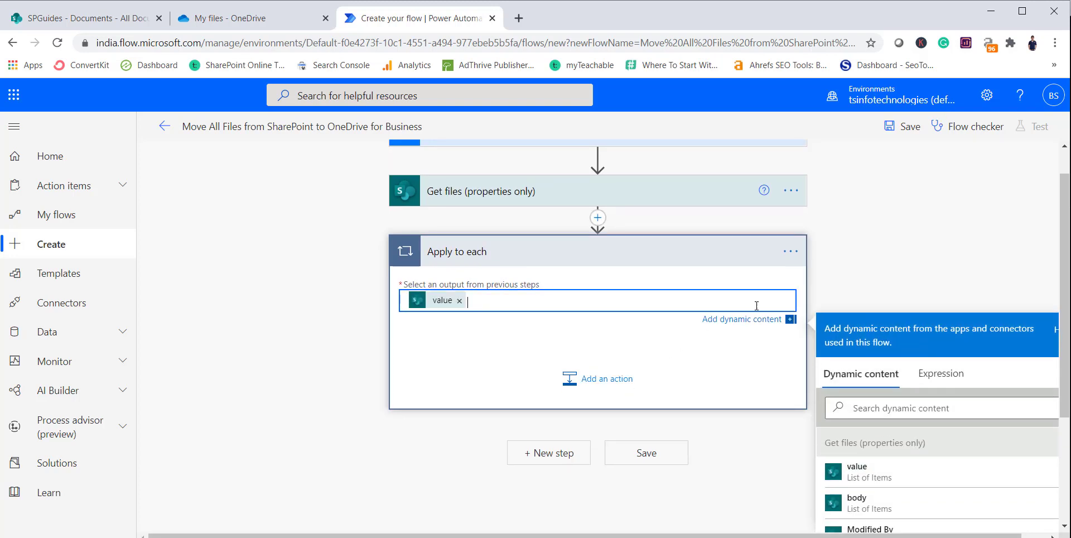
{"action": "left_click", "coordinate": [902, 267]}
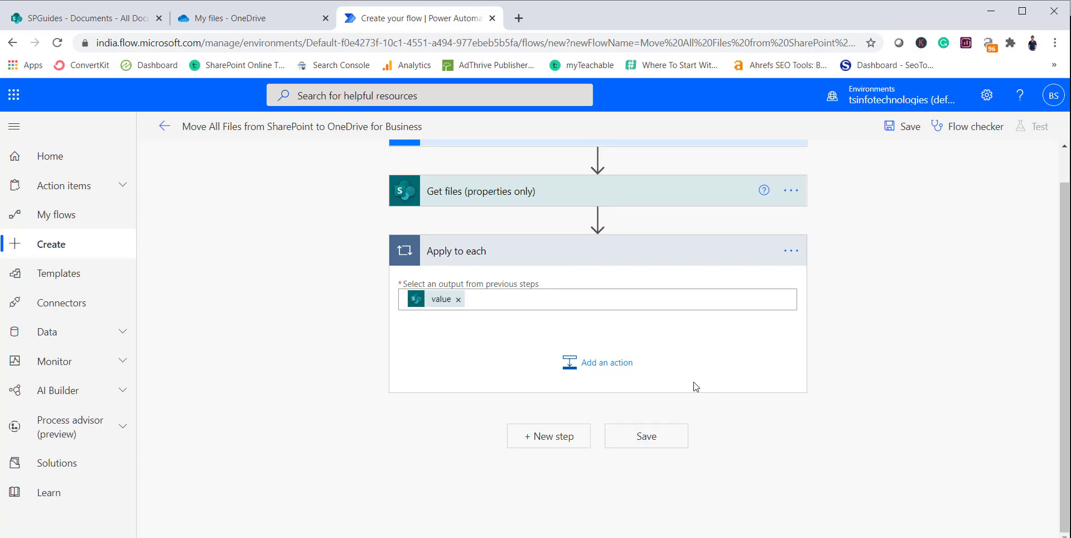
Add the SharePoint action Get file content using path inside the Apply to each loop
{"action": "left_click", "coordinate": [614, 368]}
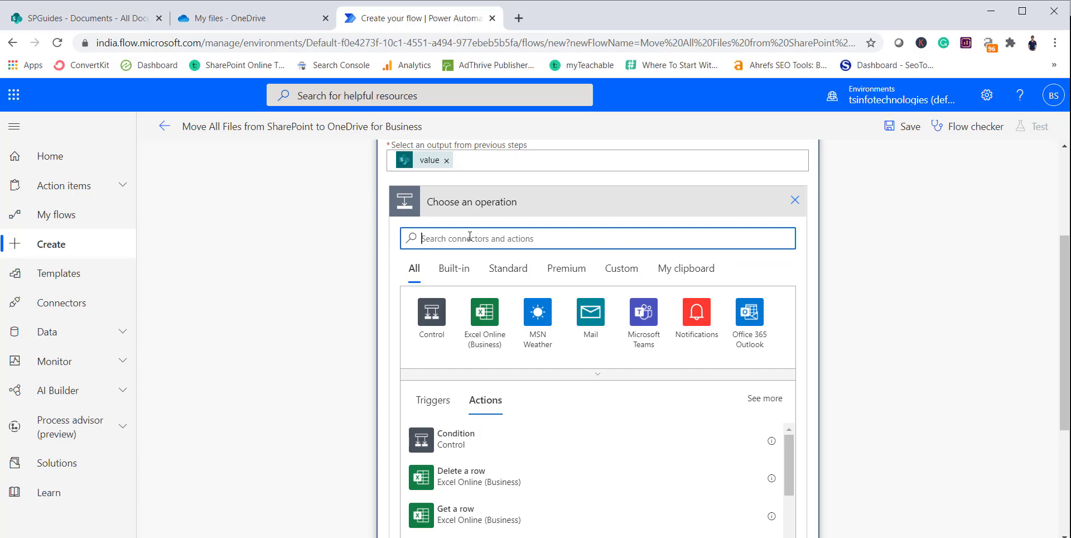
{"action": "type", "text": "get file"}
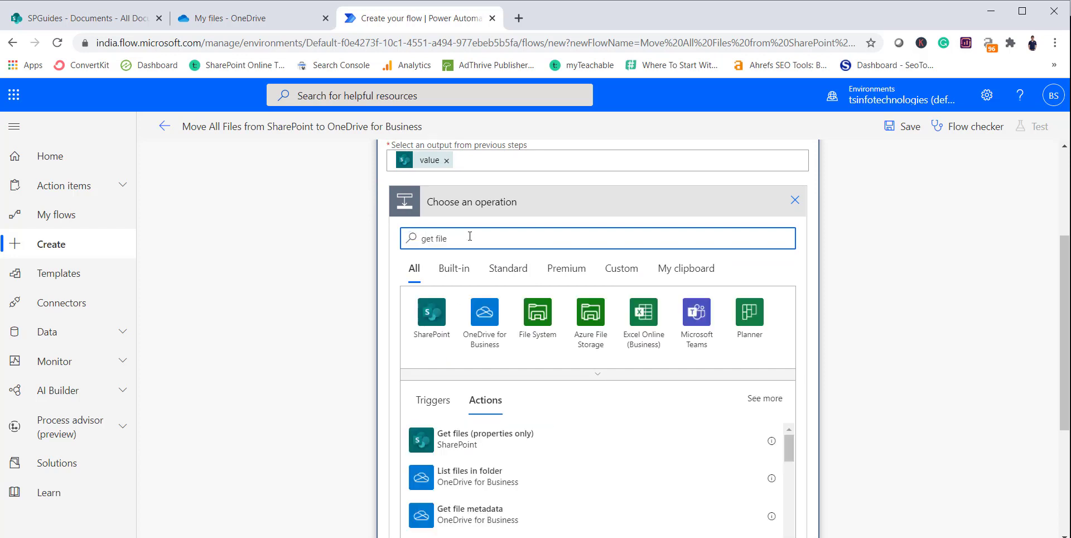
{"action": "type", "text": " content"}
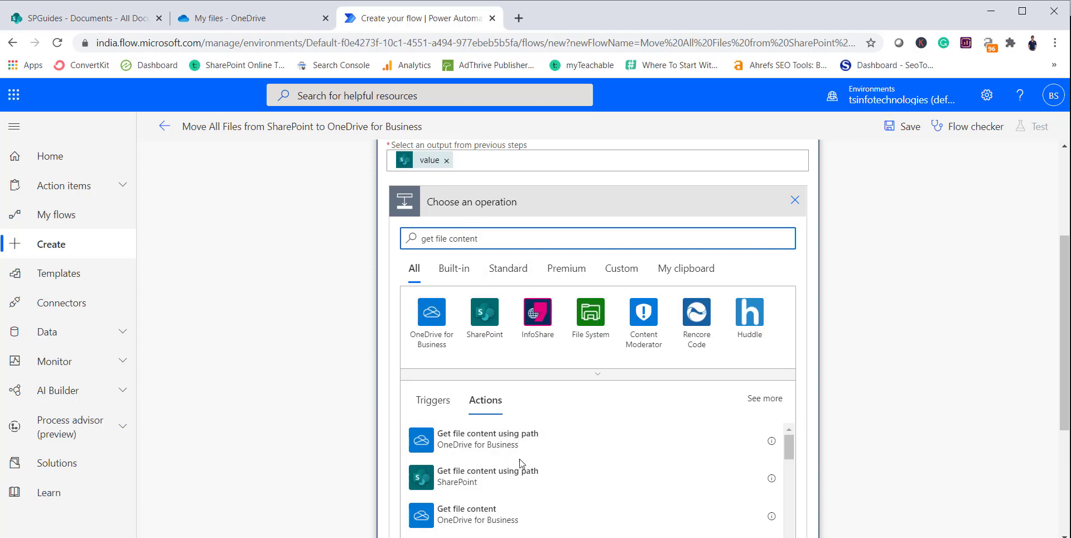
{"action": "scroll", "coordinate": [505, 455], "scroll_direction": "down", "scroll_amount": 1}
{"action": "scroll", "coordinate": [504, 454], "scroll_direction": "up", "scroll_amount": 1}
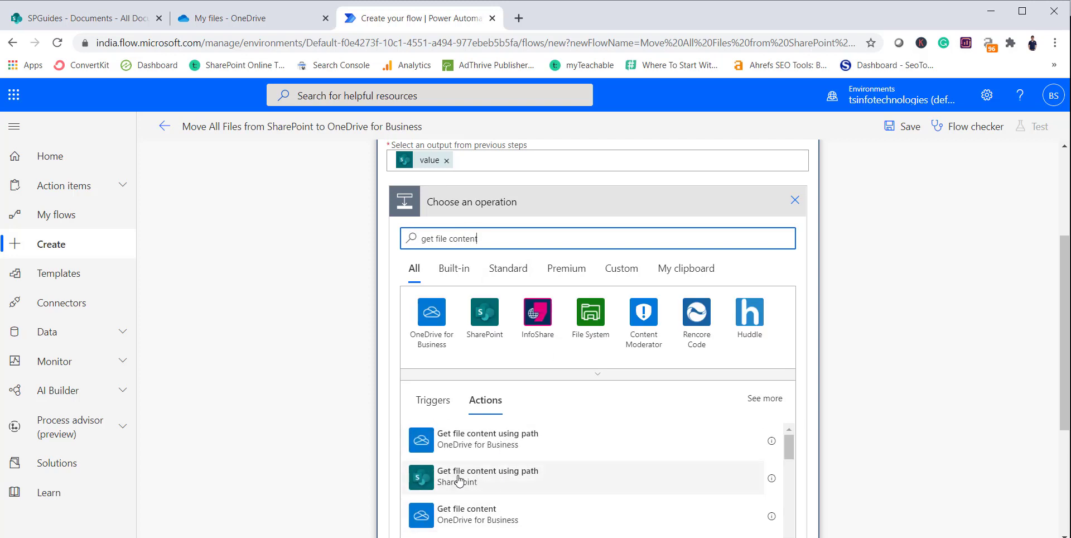
{"action": "left_click", "coordinate": [506, 478]}
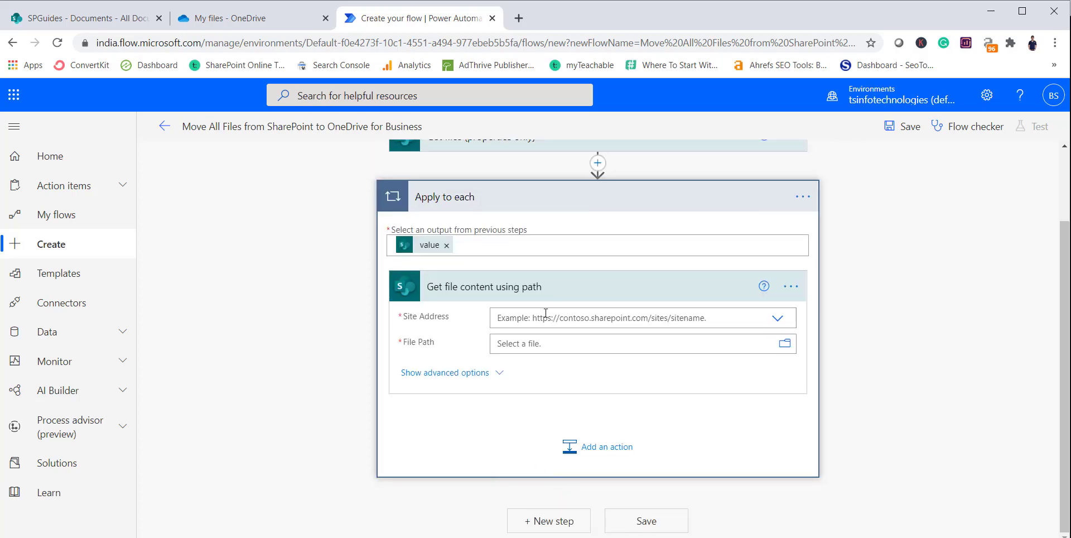
Set the Get file content using path action to the SPGuides site and choose Attachment-2.docx in Shared Documents as its file path
{"action": "left_click", "coordinate": [552, 322]}
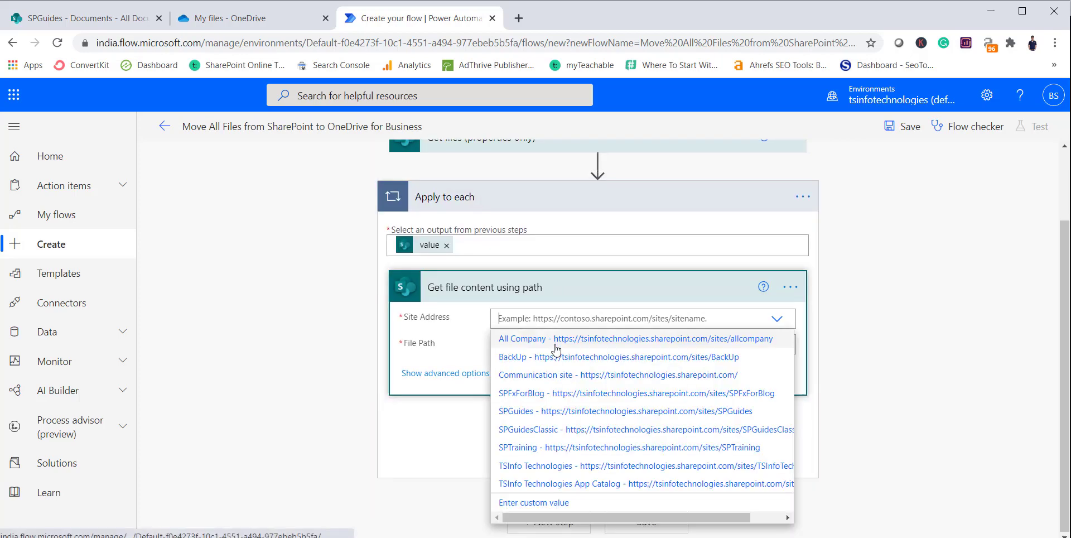
{"action": "left_click", "coordinate": [565, 411]}
{"action": "left_click", "coordinate": [558, 343]}
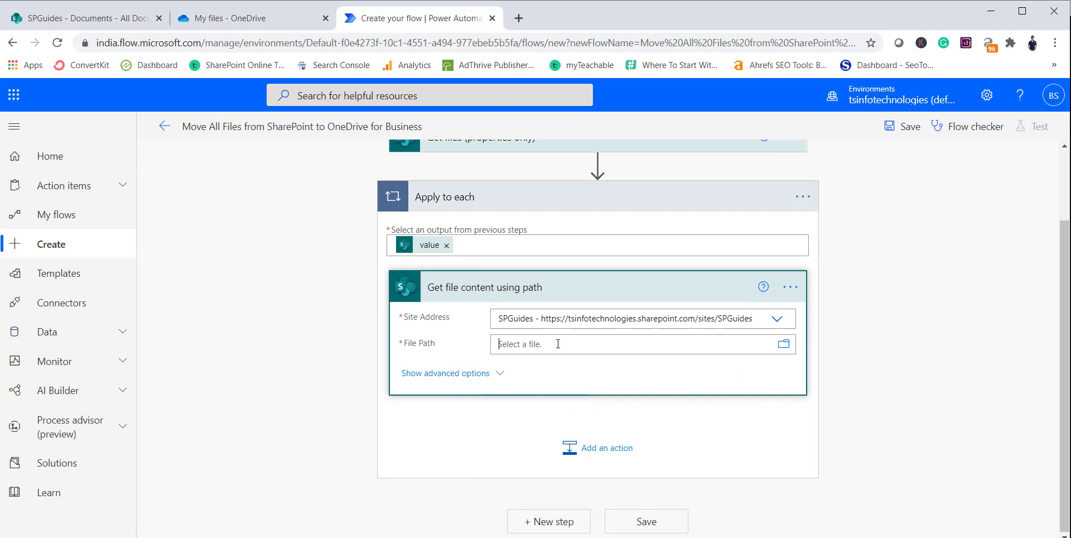
{"action": "left_click", "coordinate": [784, 345]}
{"action": "scroll", "coordinate": [883, 335], "scroll_direction": "down", "scroll_amount": 3}
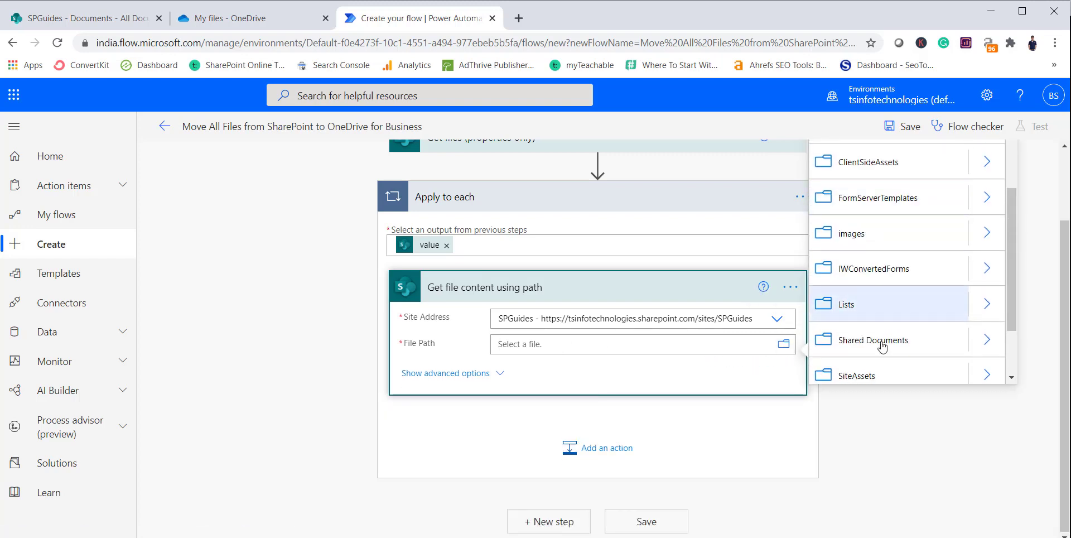
{"action": "left_click", "coordinate": [648, 343]}
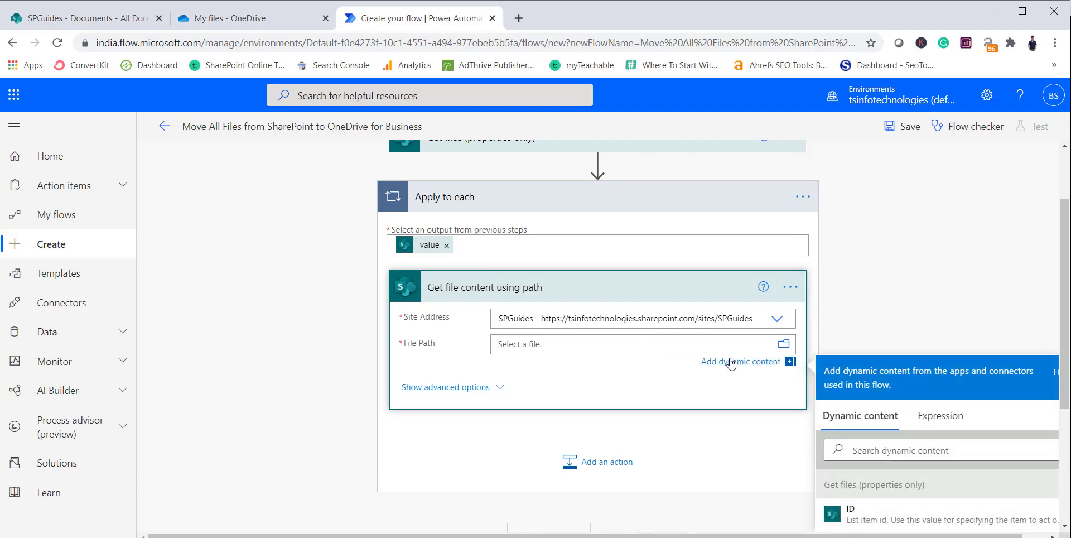
{"action": "left_click", "coordinate": [605, 343]}
{"action": "scroll", "coordinate": [717, 346], "scroll_direction": "down", "scroll_amount": 1}
{"action": "scroll", "coordinate": [885, 446], "scroll_direction": "down", "scroll_amount": 1}
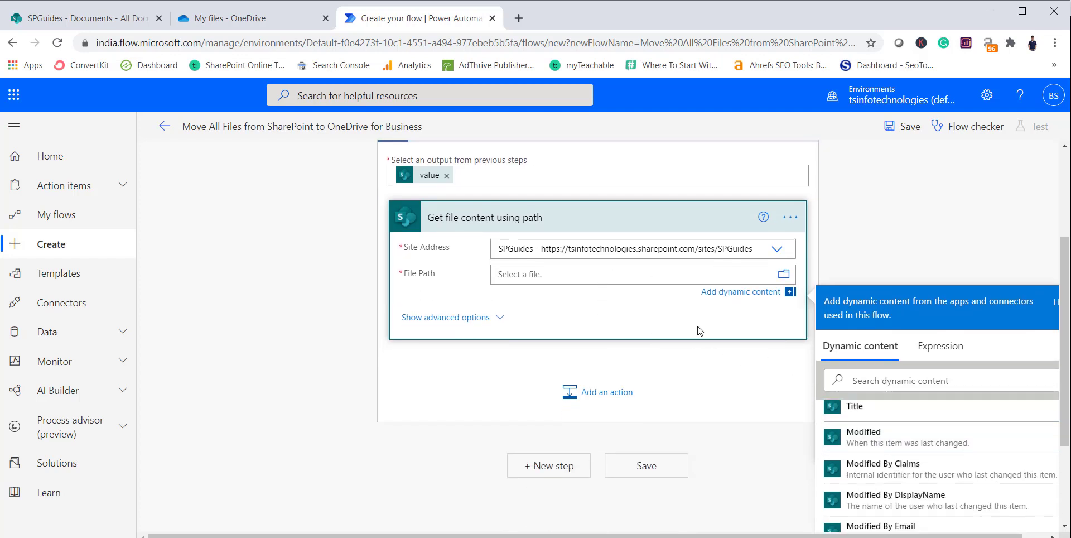
{"action": "left_click", "coordinate": [784, 274]}
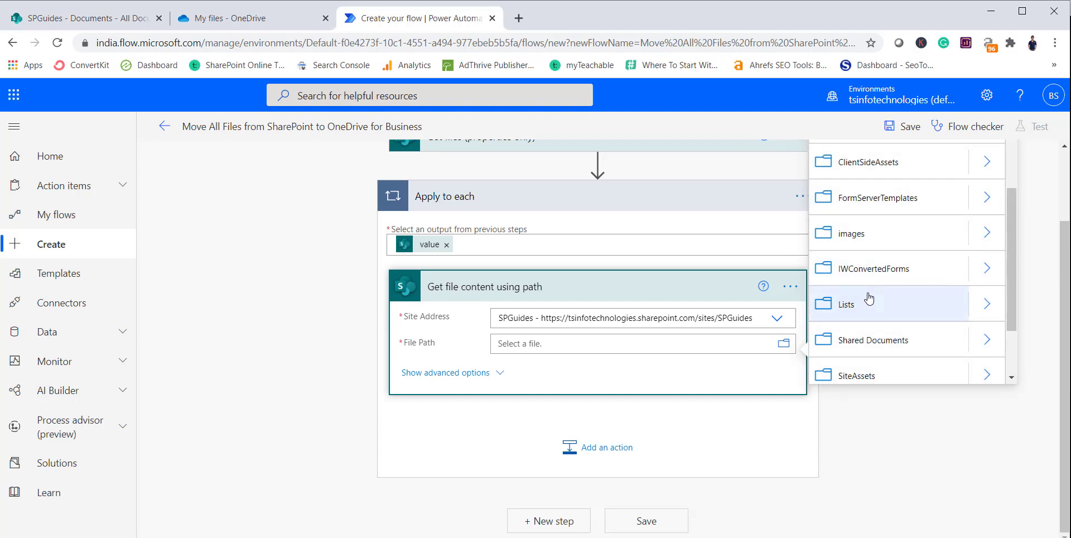
{"action": "left_click", "coordinate": [976, 343]}
{"action": "left_click", "coordinate": [872, 231]}
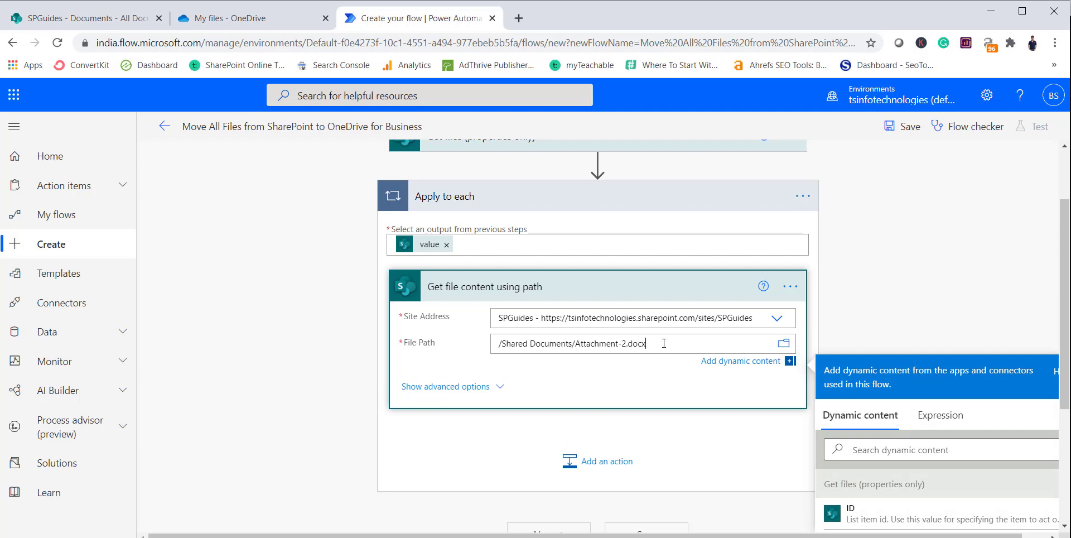
Insert the File name with extension dynamic content right after /Shared Documents/ in the file path
{"action": "left_click_drag", "start_coordinate": [664, 343], "coordinate": [577, 344]}
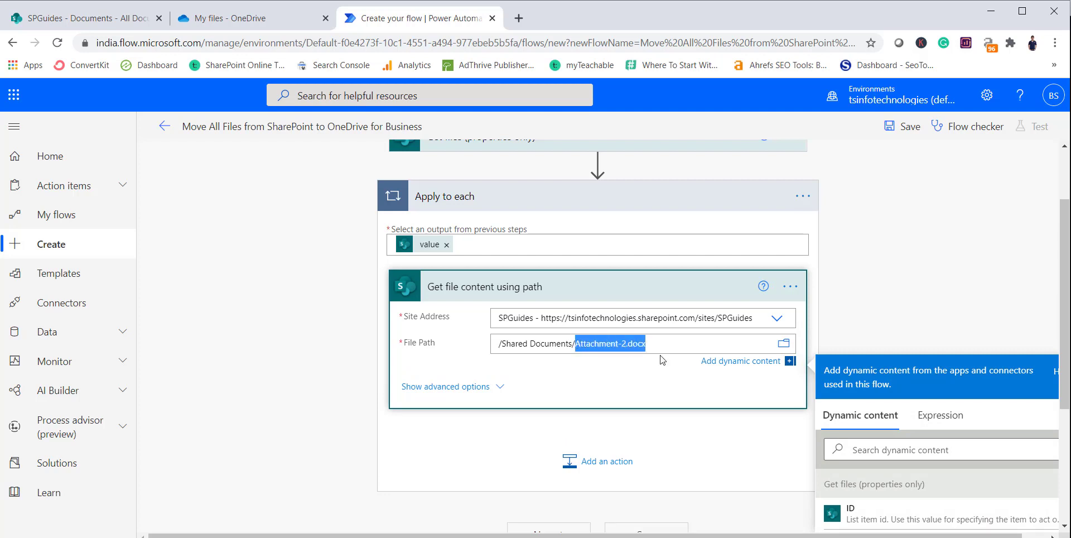
{"action": "key", "text": "ctrl+x"}
{"action": "key", "text": "ctrl+z"}
{"action": "scroll", "coordinate": [910, 489], "scroll_direction": "down", "scroll_amount": 1}
{"action": "scroll", "coordinate": [911, 488], "scroll_direction": "down", "scroll_amount": 2}
{"action": "scroll", "coordinate": [912, 480], "scroll_direction": "up", "scroll_amount": 1}
{"action": "scroll", "coordinate": [1006, 400], "scroll_direction": "down", "scroll_amount": 2}
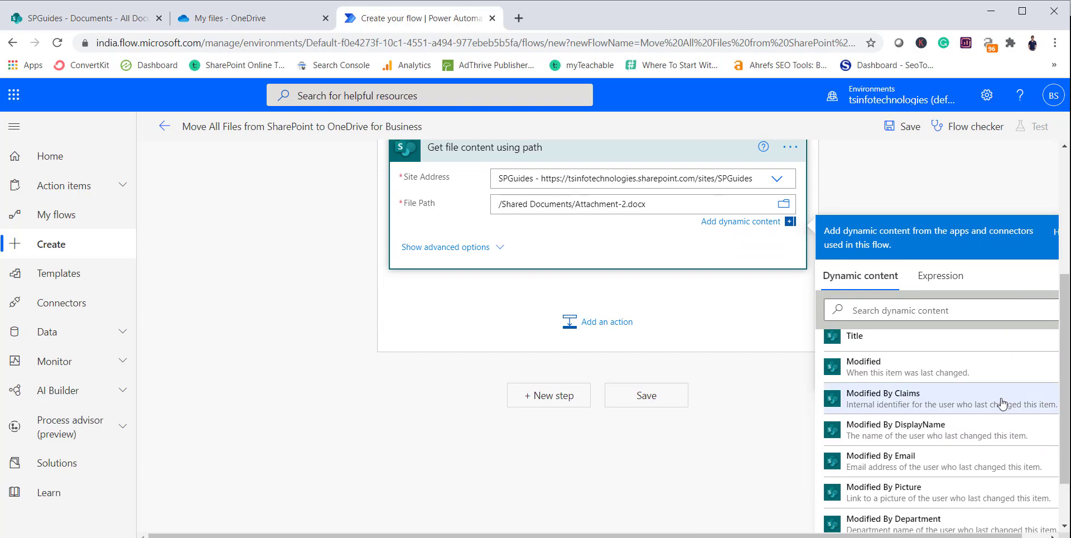
{"action": "scroll", "coordinate": [967, 441], "scroll_direction": "down", "scroll_amount": 3}
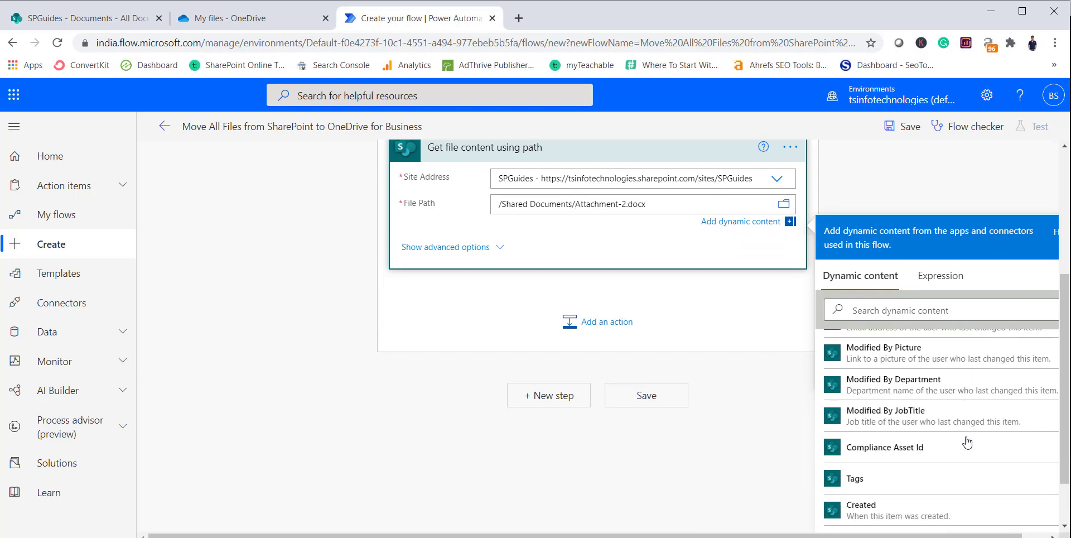
{"action": "scroll", "coordinate": [957, 438], "scroll_direction": "down", "scroll_amount": 4}
{"action": "scroll", "coordinate": [956, 438], "scroll_direction": "down", "scroll_amount": 8}
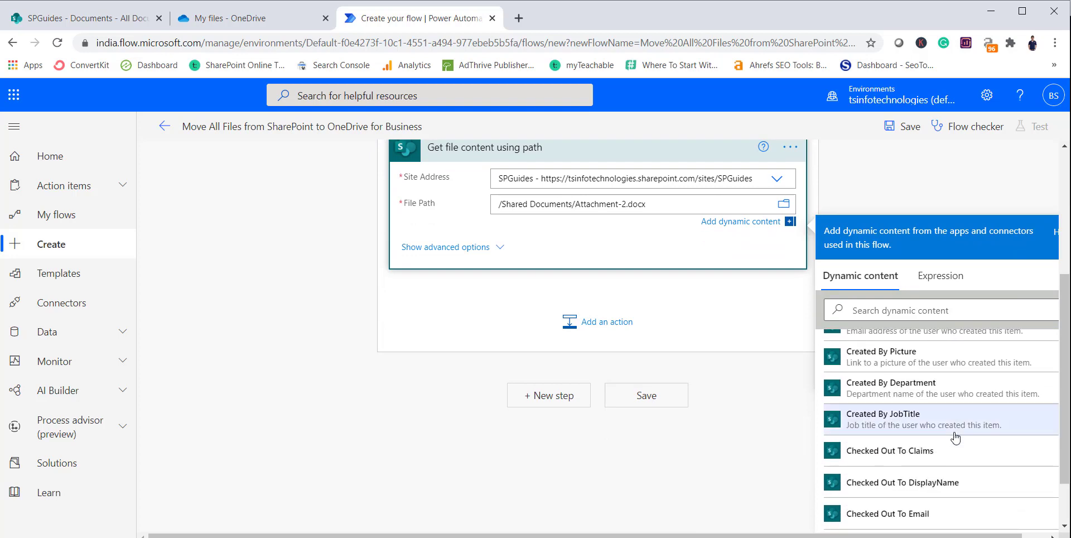
{"action": "scroll", "coordinate": [927, 424], "scroll_direction": "down", "scroll_amount": 2}
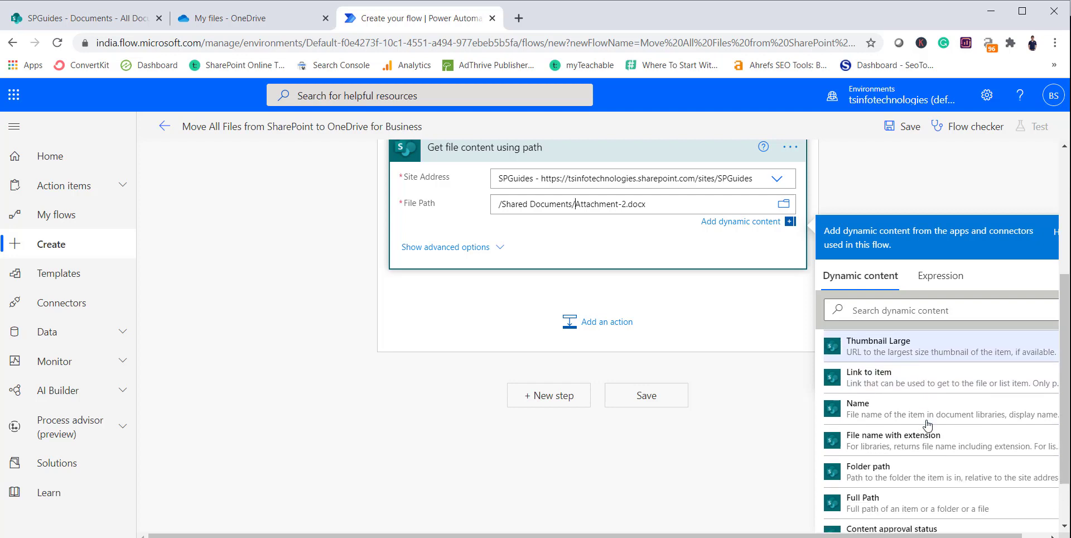
{"action": "left_click", "coordinate": [906, 440]}
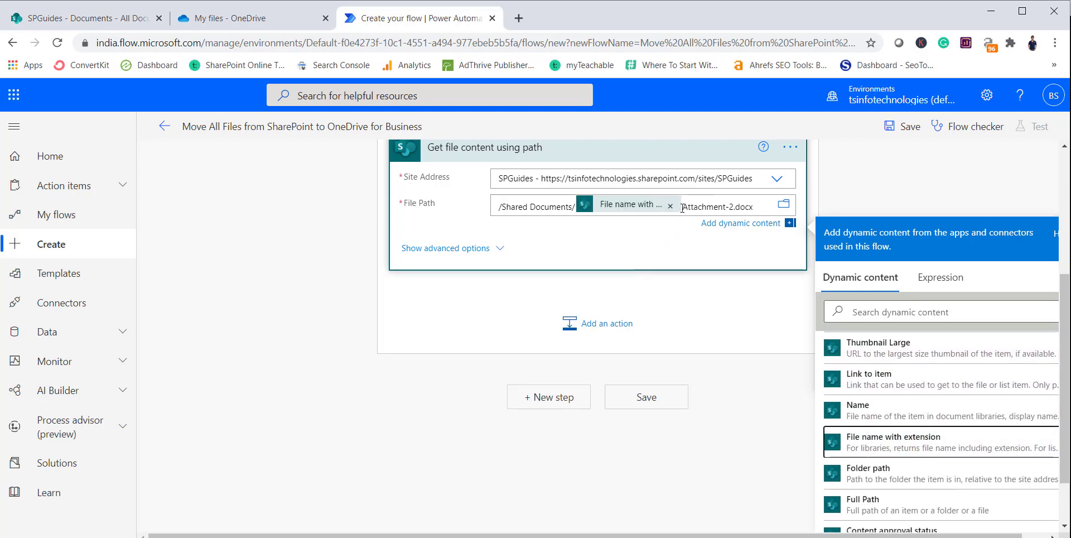
Reduce the file path to /Shared Documents/ by deleting Attachment-2.docx and the file name token
{"action": "left_click_drag", "start_coordinate": [682, 208], "coordinate": [761, 208]}
{"action": "key", "text": "BackSpace"}
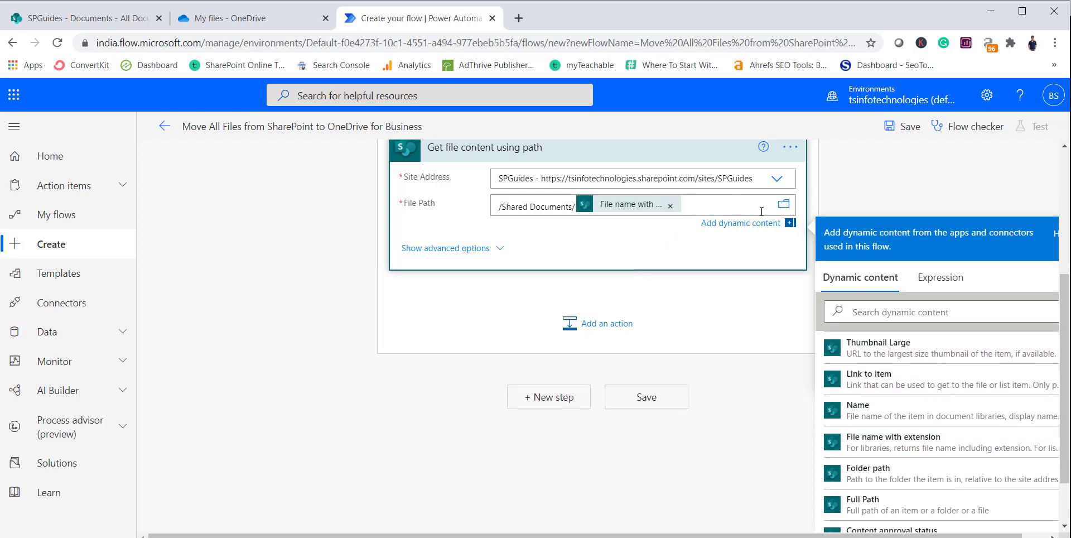
{"action": "key", "text": "BackSpace"}
{"action": "scroll", "coordinate": [625, 223], "scroll_direction": "up", "scroll_amount": 3}
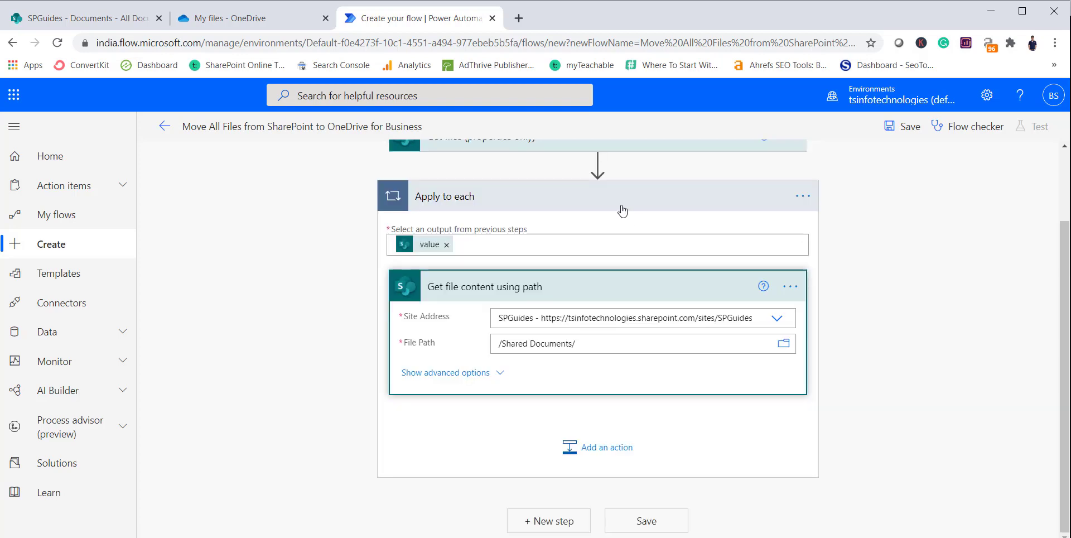
Insert the File name with extension dynamic content after /Shared Documents/ in the file path of Get file content using path
{"action": "left_click", "coordinate": [599, 345]}
{"action": "scroll", "coordinate": [913, 470], "scroll_direction": "down", "scroll_amount": 10}
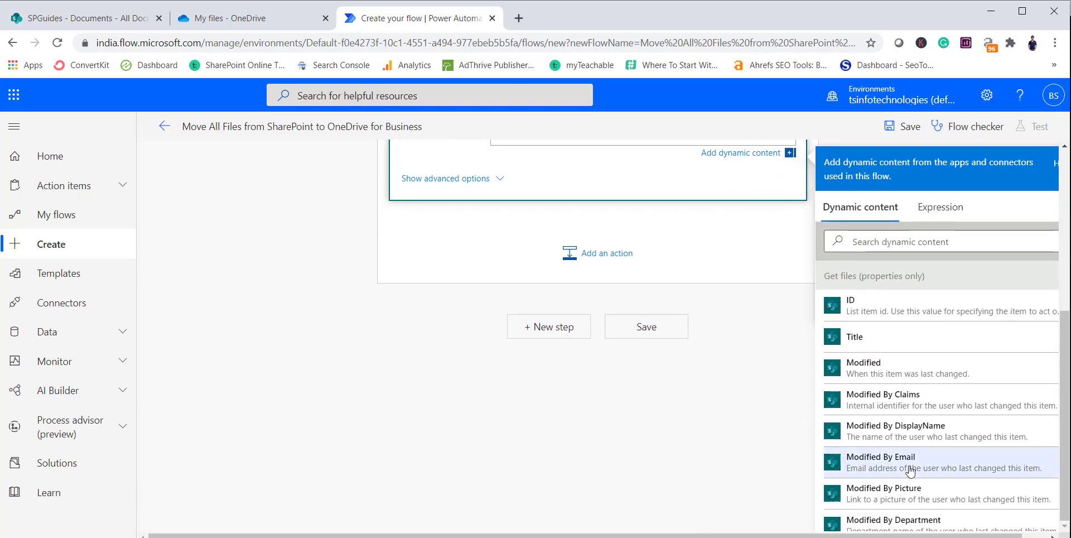
{"action": "scroll", "coordinate": [875, 474], "scroll_direction": "down", "scroll_amount": 10}
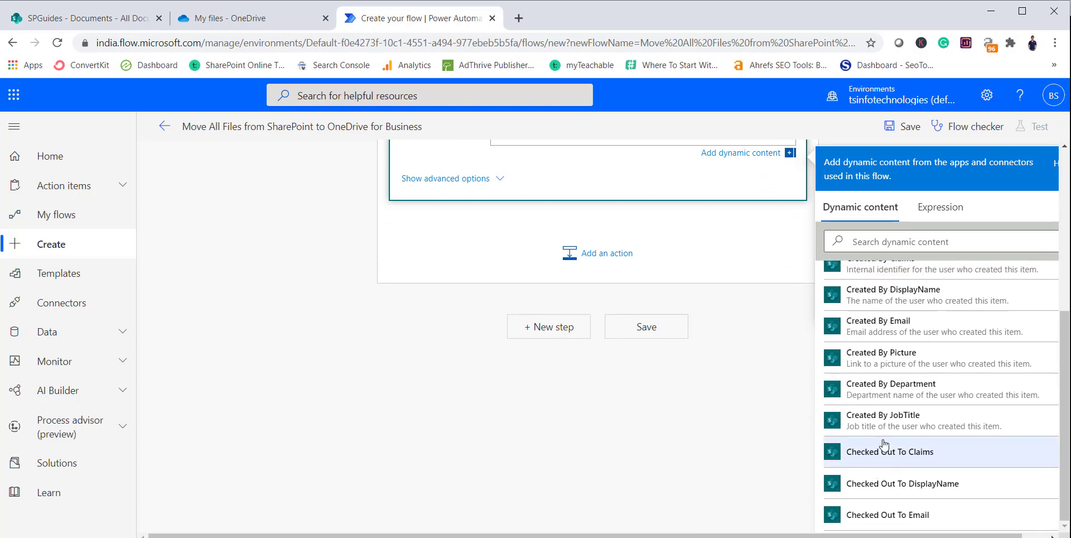
{"action": "scroll", "coordinate": [884, 441], "scroll_direction": "down", "scroll_amount": 1}
{"action": "left_click", "coordinate": [887, 380]}
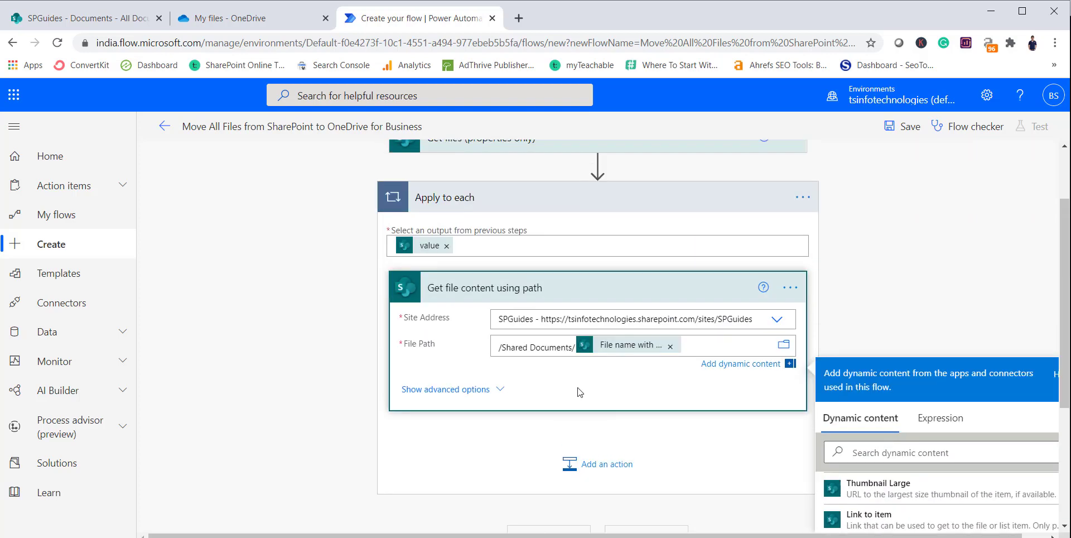
{"action": "left_click", "coordinate": [592, 389]}
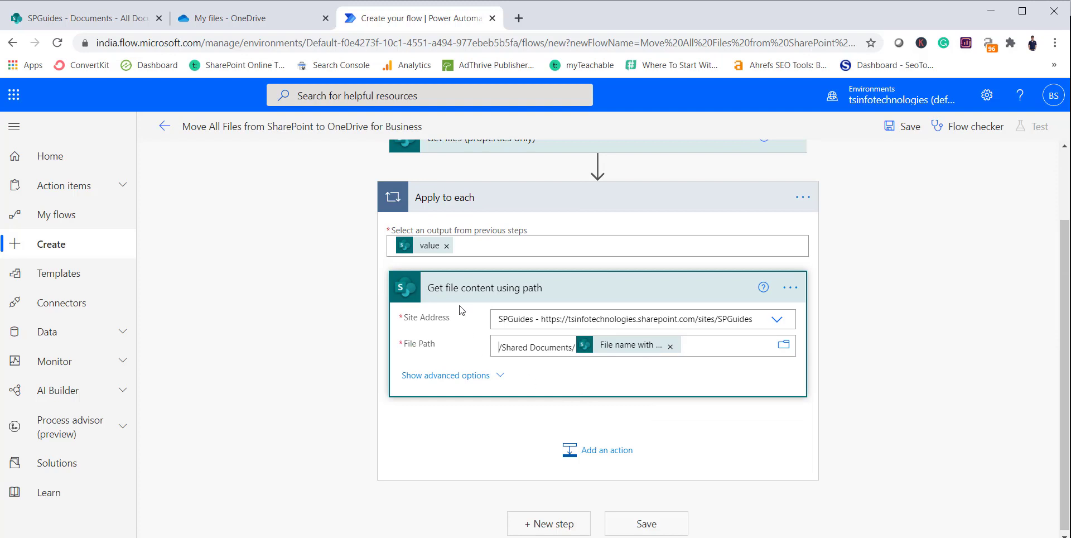
Add the OneDrive for Business action Create file after Get file content using path inside the Apply to each loop
{"action": "left_click", "coordinate": [622, 452]}
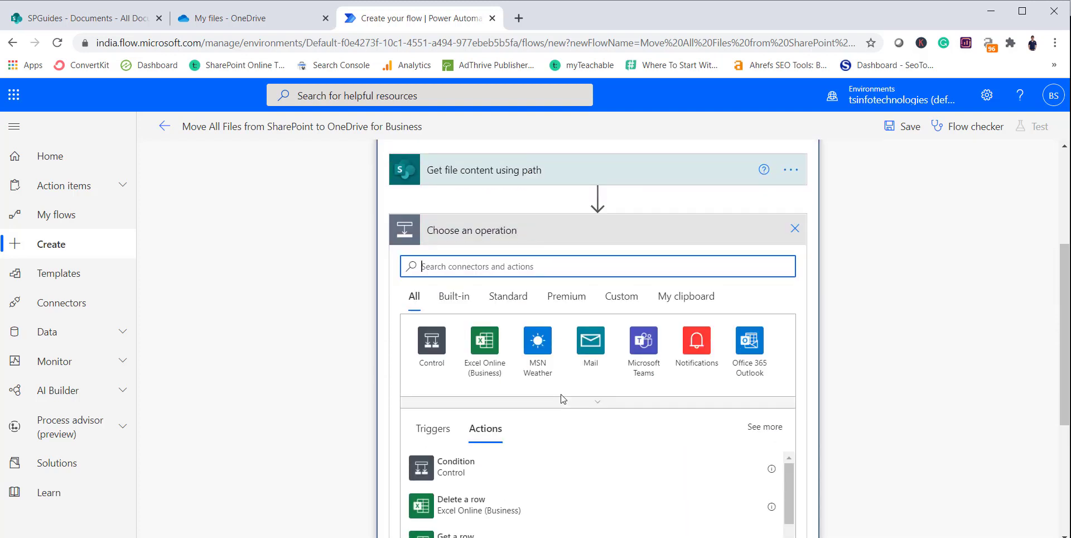
{"action": "type", "text": "create file"}
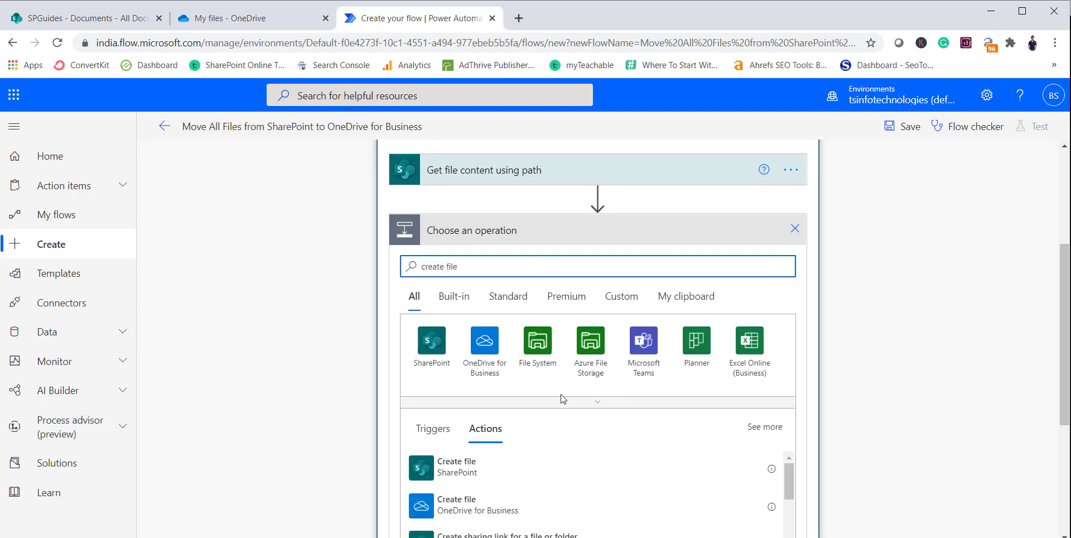
{"action": "left_click", "coordinate": [485, 505]}
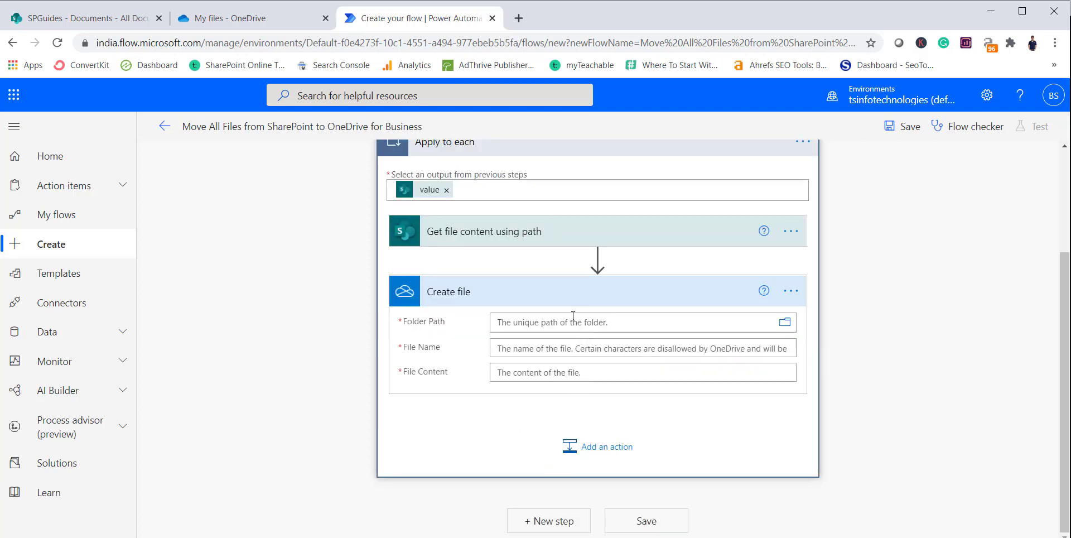
Set the Create file action's folder path to the root folder / and its file name to the File name with extension dynamic content
{"action": "left_click", "coordinate": [786, 324]}
{"action": "left_click", "coordinate": [868, 363]}
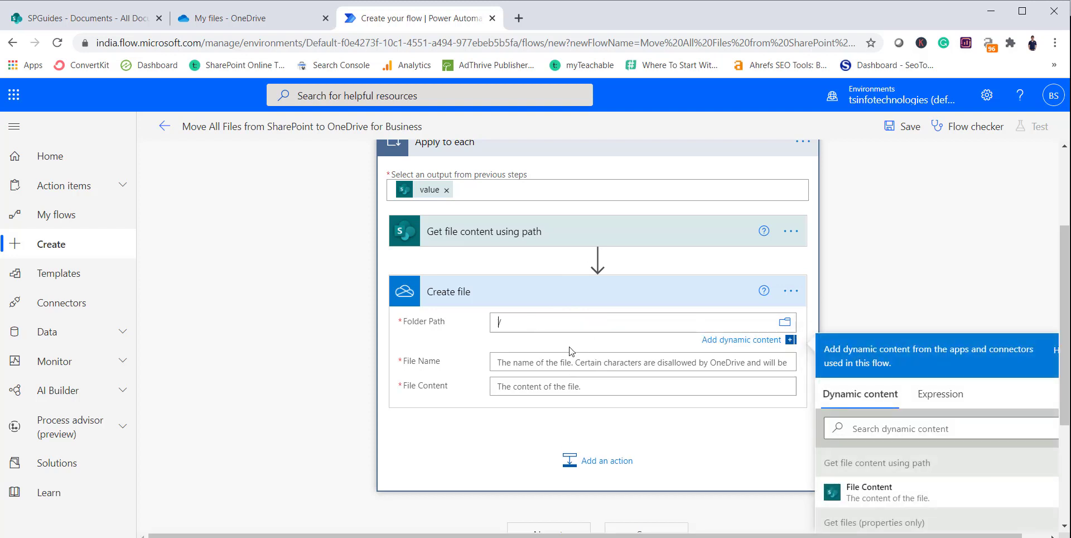
{"action": "left_click", "coordinate": [569, 368]}
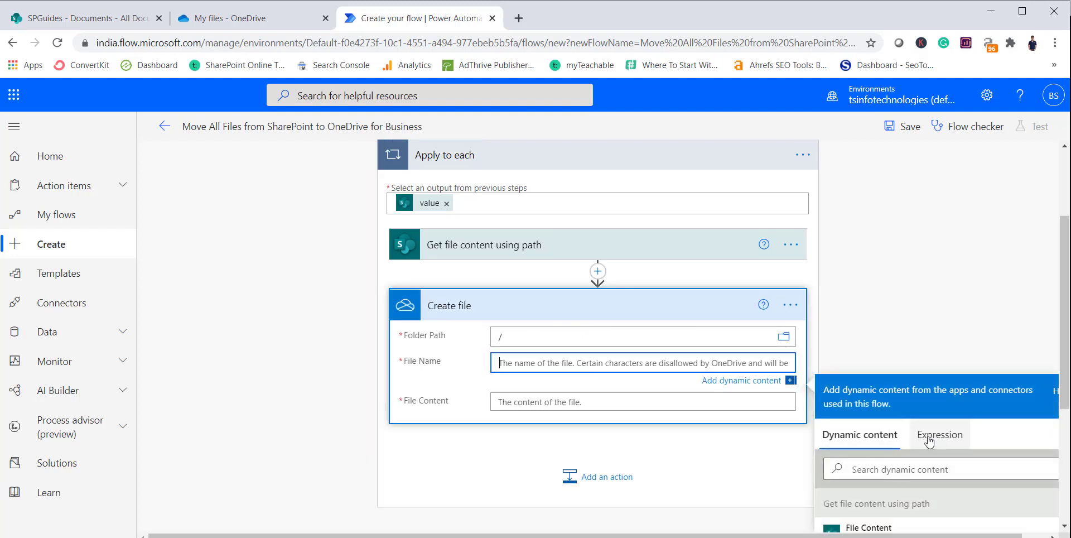
{"action": "scroll", "coordinate": [927, 439], "scroll_direction": "down", "scroll_amount": 5}
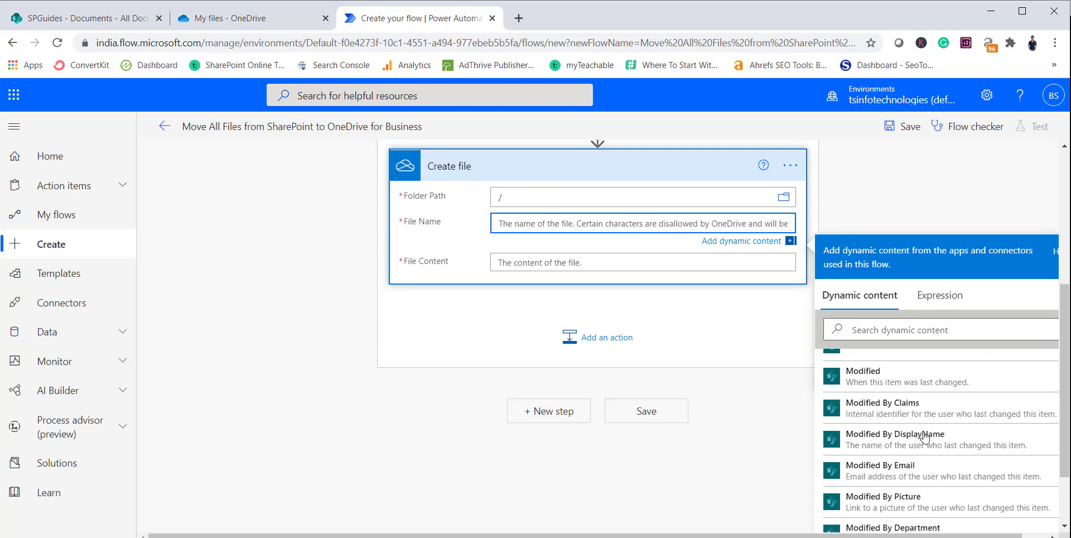
{"action": "scroll", "coordinate": [921, 433], "scroll_direction": "up", "scroll_amount": 2}
{"action": "scroll", "coordinate": [914, 433], "scroll_direction": "down", "scroll_amount": 8}
{"action": "scroll", "coordinate": [913, 451], "scroll_direction": "down", "scroll_amount": 8}
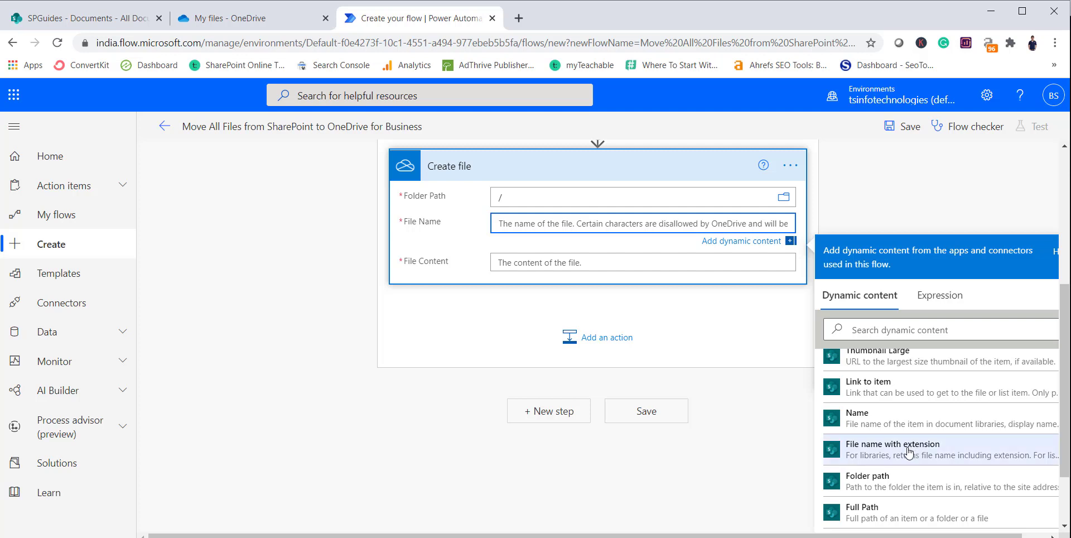
{"action": "left_click", "coordinate": [910, 452]}
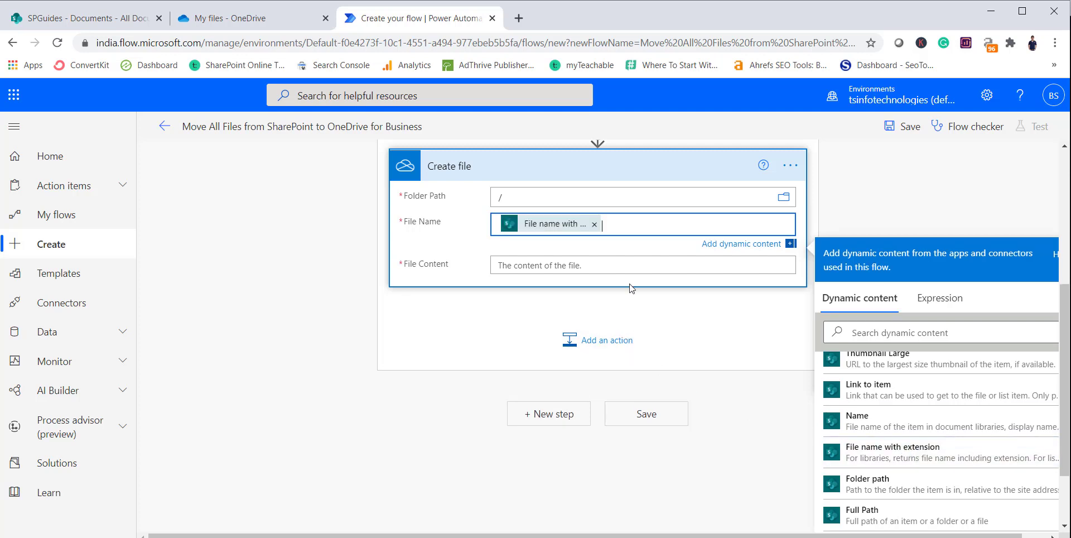
Fill the Create file action's file content with the File Content output of Get file content using path
{"action": "left_click", "coordinate": [597, 269]}
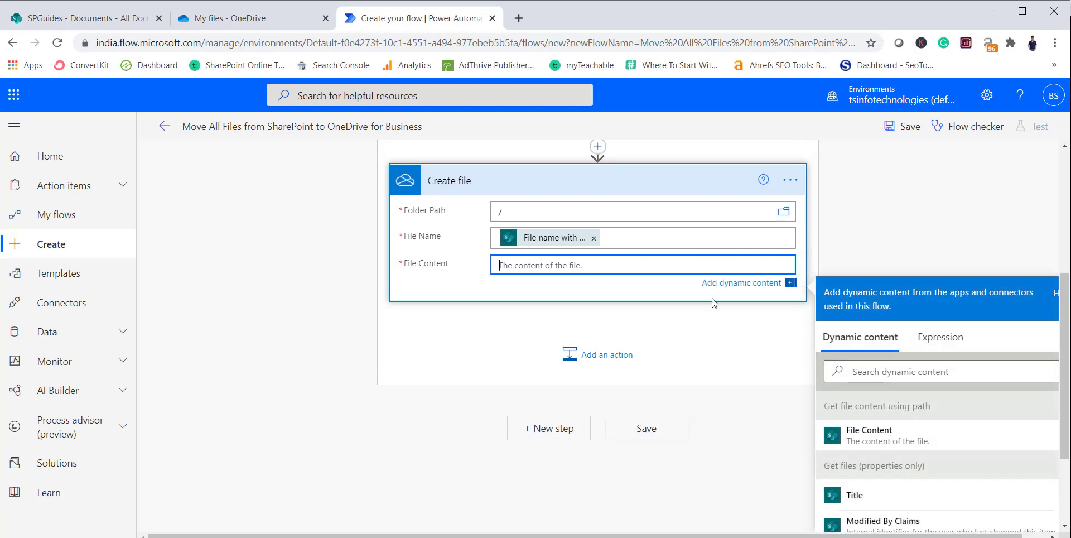
{"action": "left_click", "coordinate": [870, 434]}
{"action": "scroll", "coordinate": [501, 264], "scroll_direction": "up", "scroll_amount": 5}
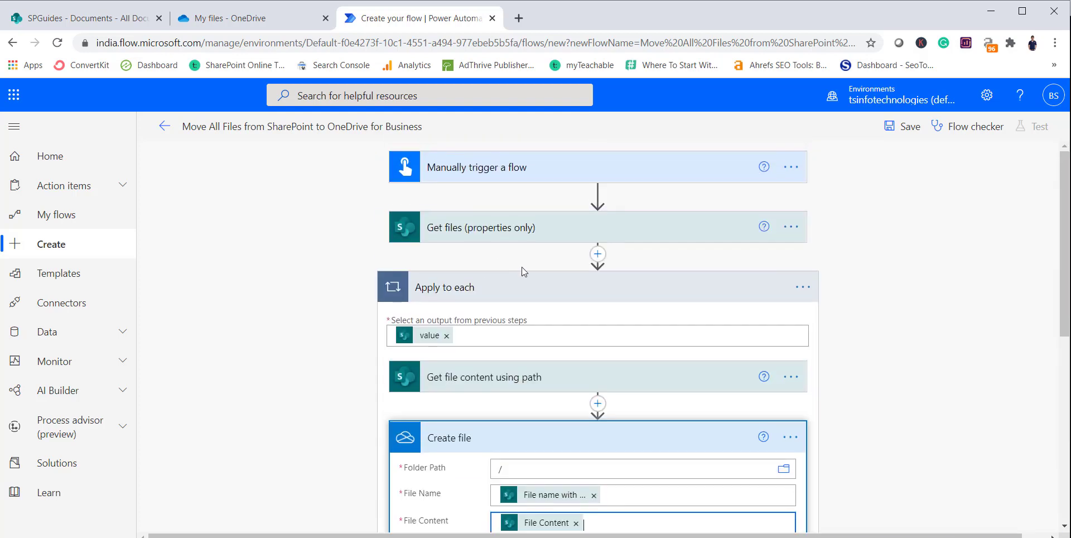
{"action": "scroll", "coordinate": [541, 404], "scroll_direction": "down", "scroll_amount": 5}
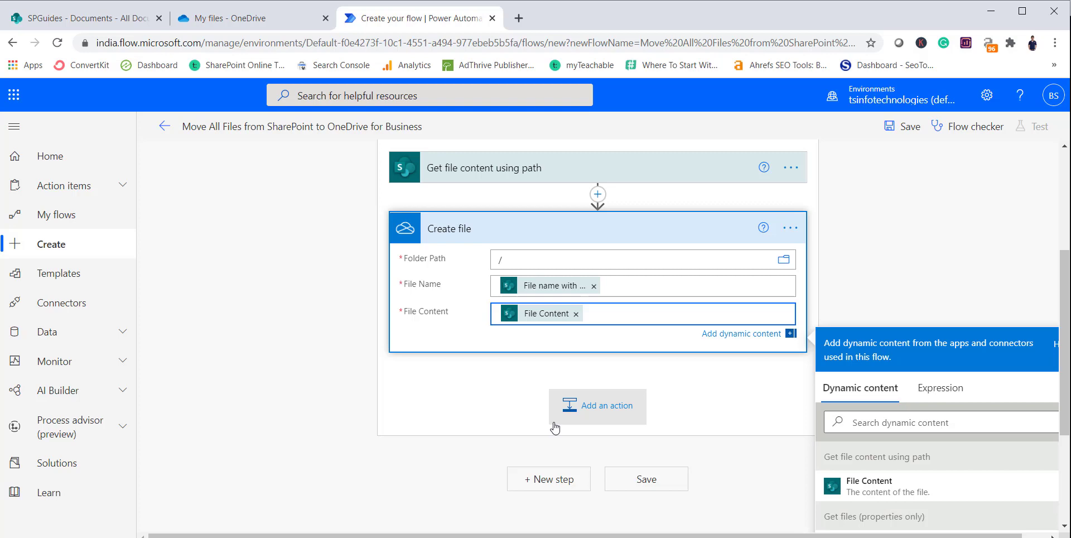
{"action": "left_click", "coordinate": [965, 213]}
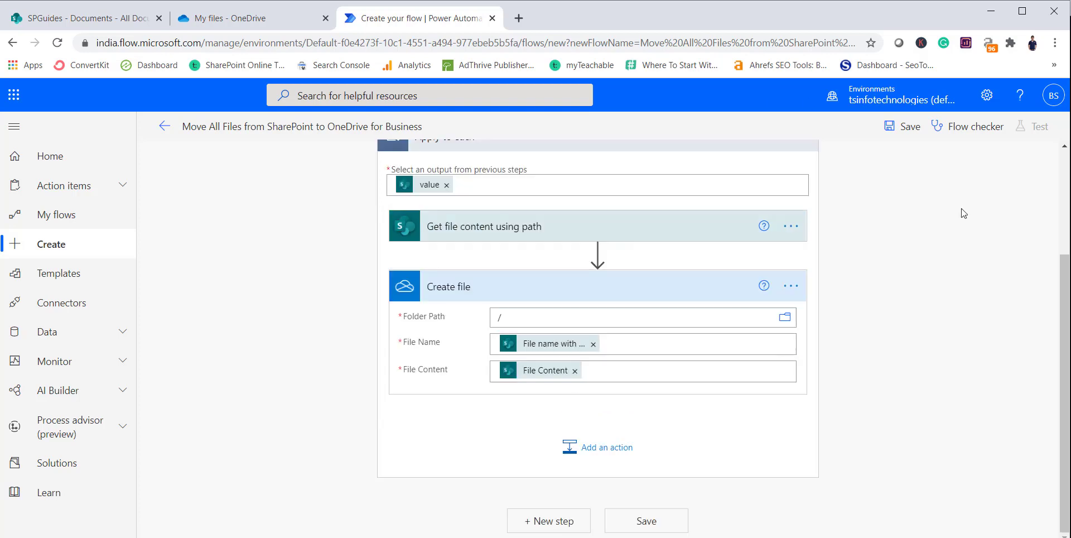
Save the flow and review the settings of its Get file content using path and Create file actions
{"action": "scroll", "coordinate": [912, 227], "scroll_direction": "up", "scroll_amount": 3}
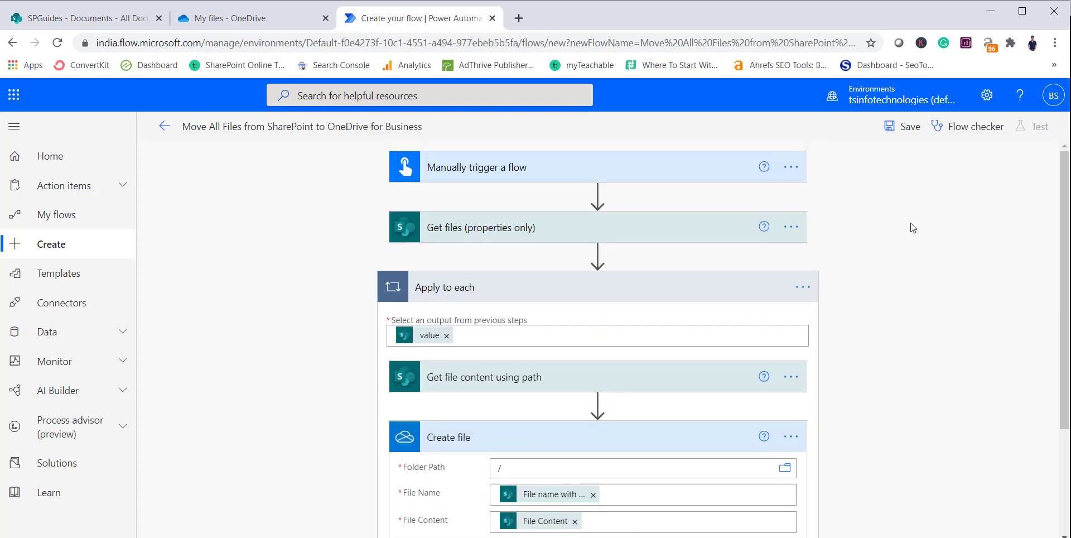
{"action": "left_click", "coordinate": [910, 129]}
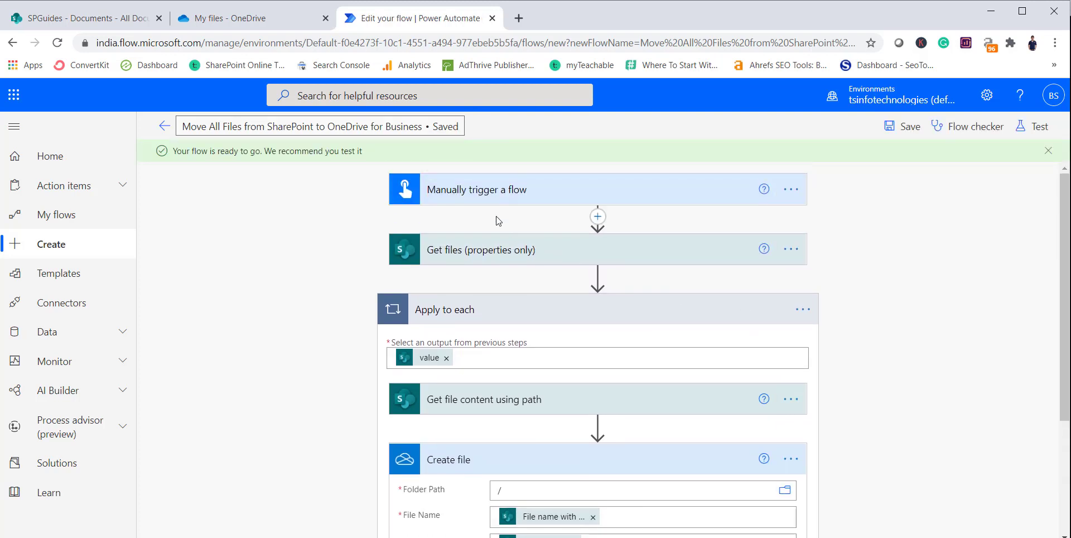
{"action": "scroll", "coordinate": [637, 260], "scroll_direction": "down", "scroll_amount": 3}
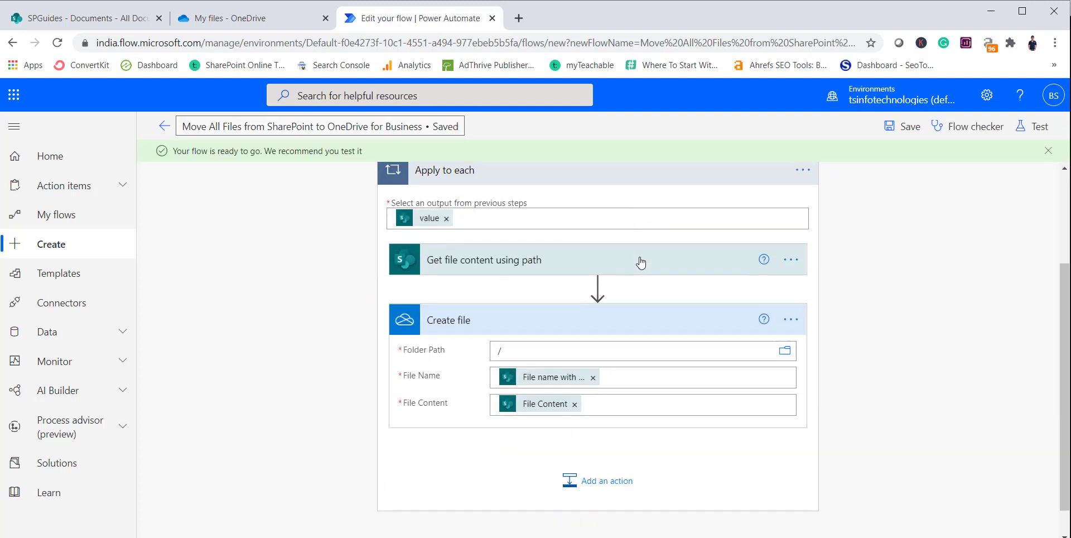
{"action": "scroll", "coordinate": [637, 257], "scroll_direction": "up", "scroll_amount": 1}
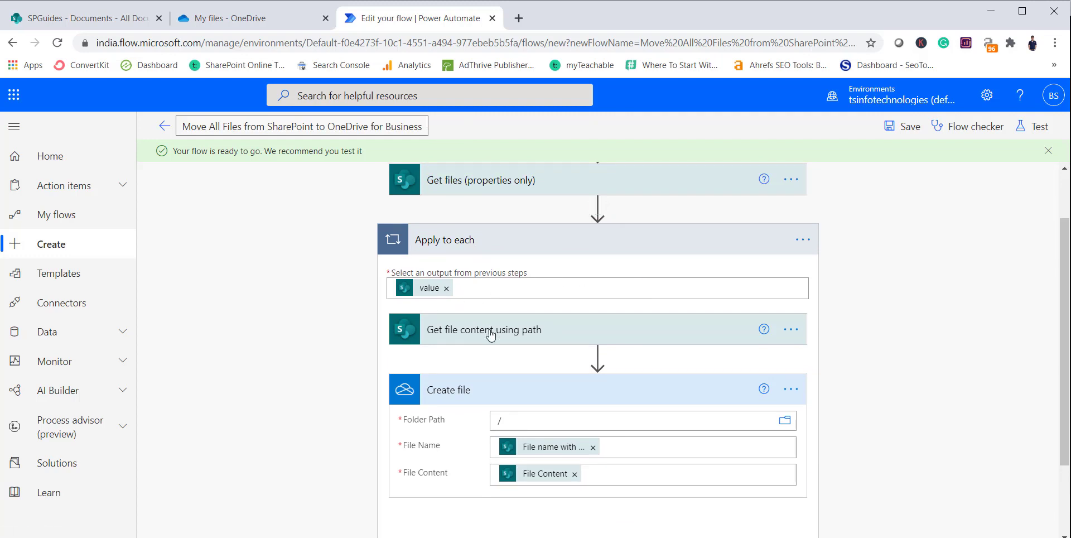
{"action": "left_click", "coordinate": [591, 345]}
{"action": "scroll", "coordinate": [597, 357], "scroll_direction": "down", "scroll_amount": 4}
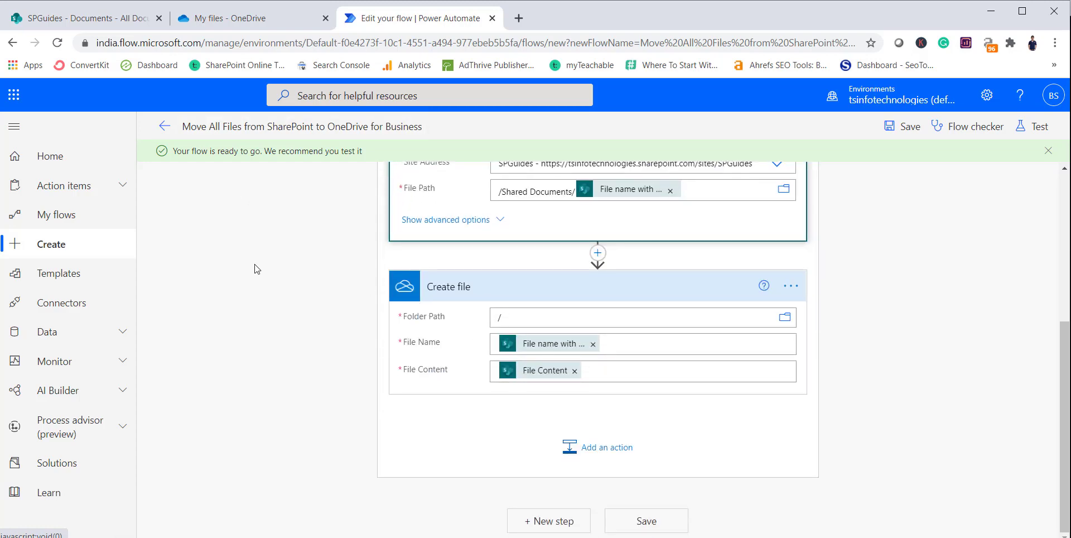
{"action": "scroll", "coordinate": [256, 266], "scroll_direction": "up", "scroll_amount": 5}
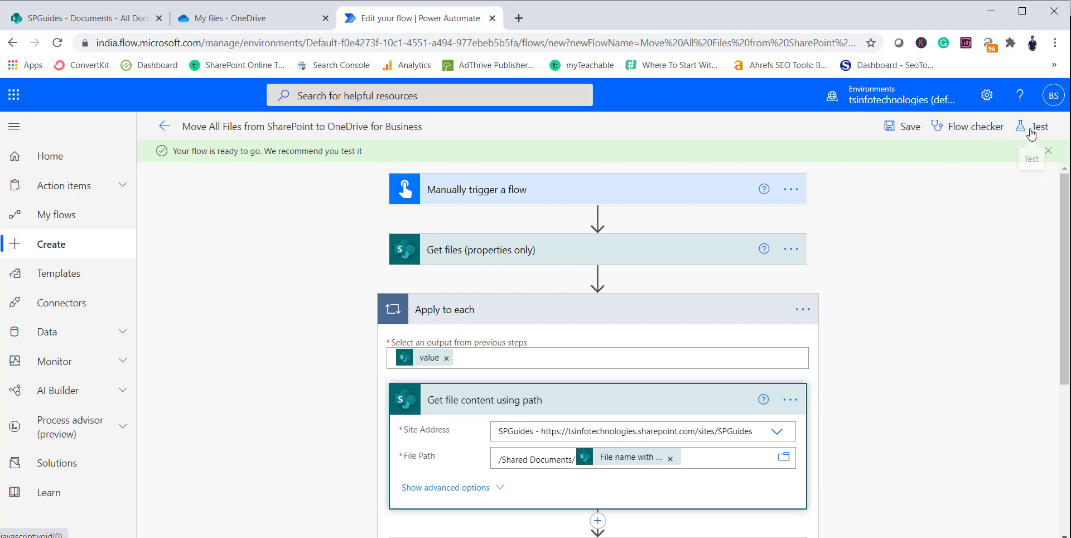
{"action": "left_click", "coordinate": [908, 133]}
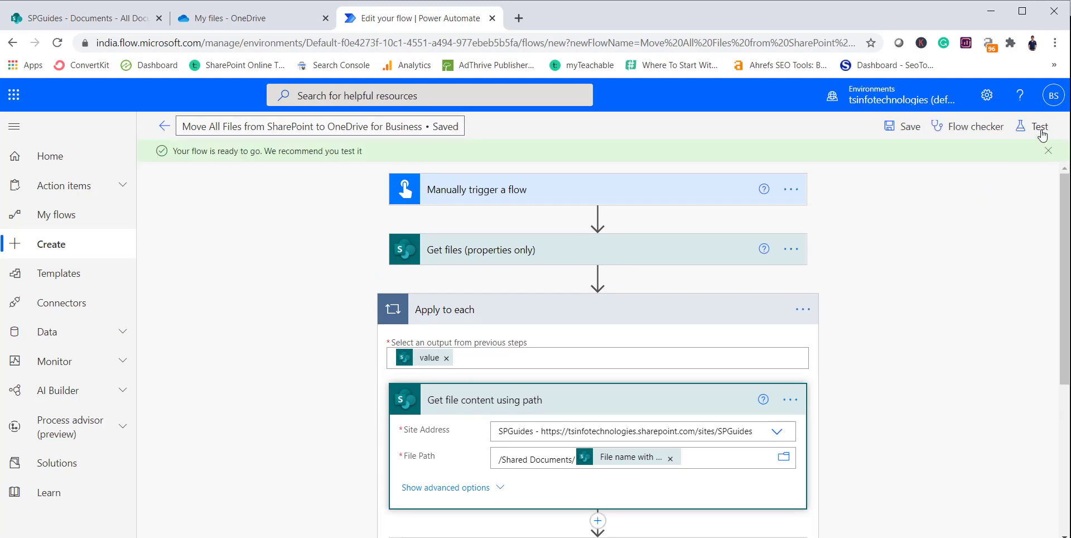
Test the flow manually, running it with its SharePoint and OneDrive for Business connections
{"action": "left_click", "coordinate": [1041, 135]}
{"action": "left_click", "coordinate": [874, 164]}
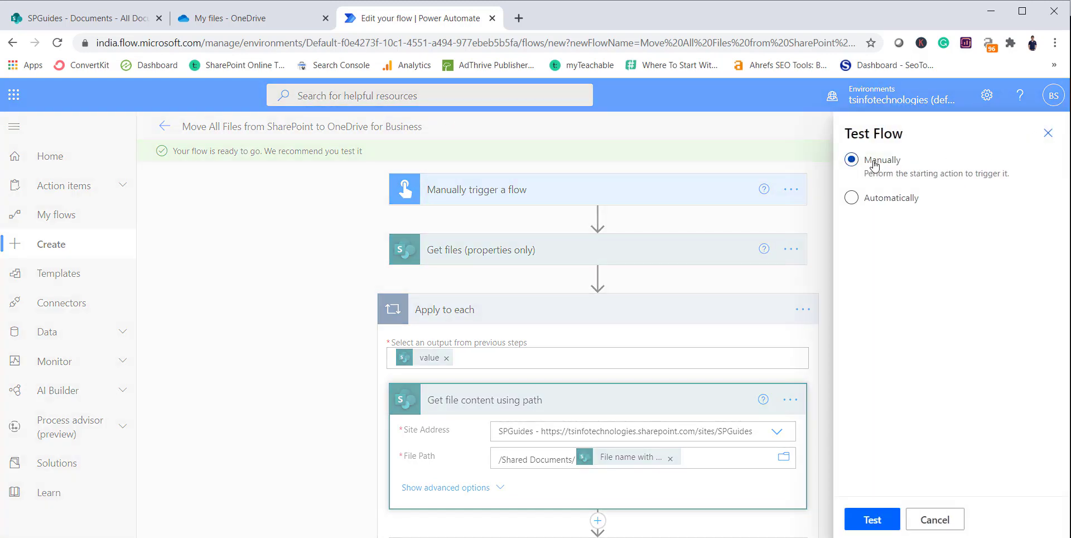
{"action": "left_click", "coordinate": [873, 519]}
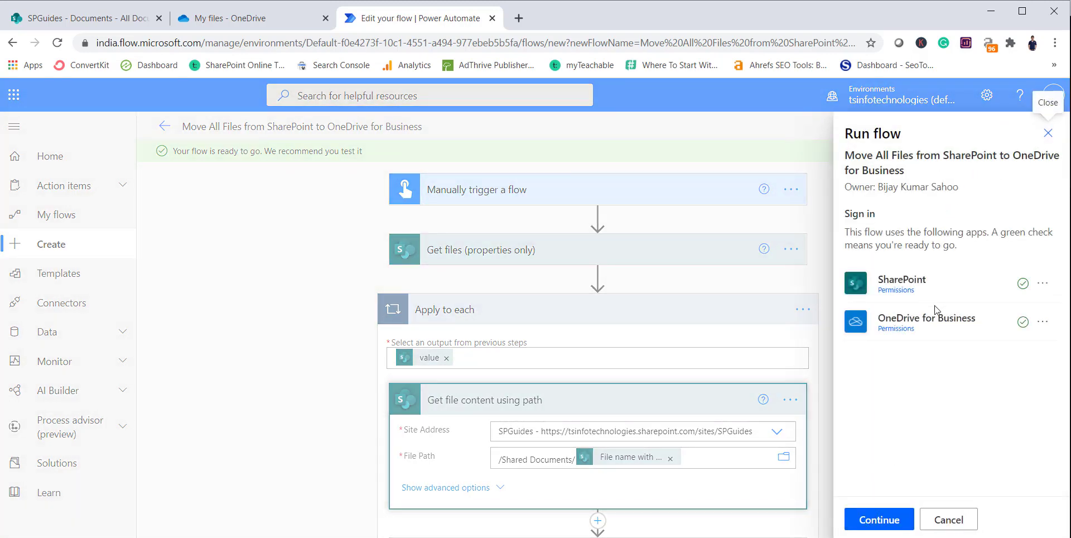
{"action": "left_click", "coordinate": [875, 520]}
{"action": "left_click", "coordinate": [875, 520]}
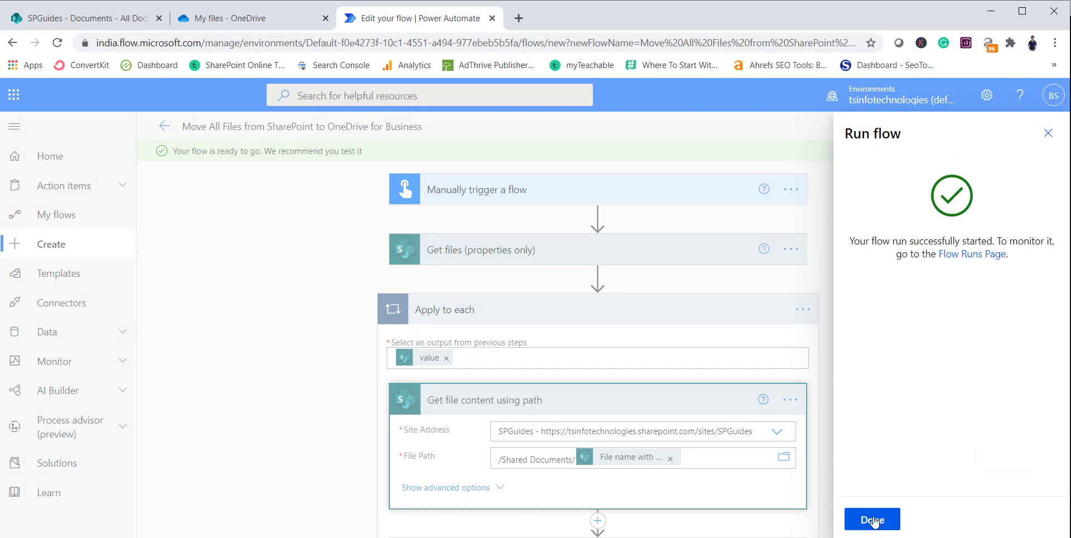
{"action": "left_click_drag", "start_coordinate": [938, 240], "coordinate": [1049, 241]}
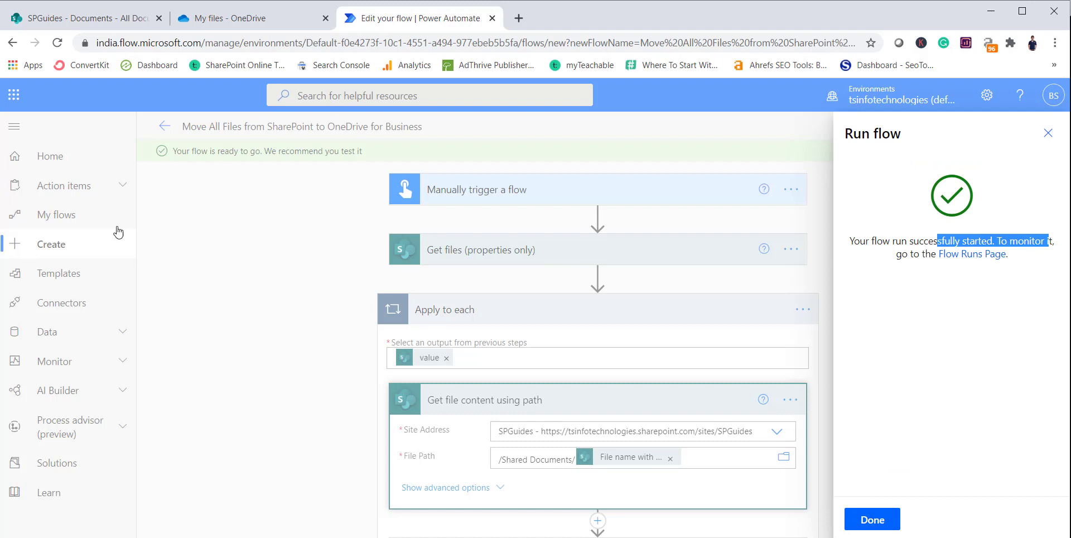
Open the latest run of Move All Files from SharePoint to OneDrive for Business and expand its Apply to each loop
{"action": "left_click", "coordinate": [79, 222]}
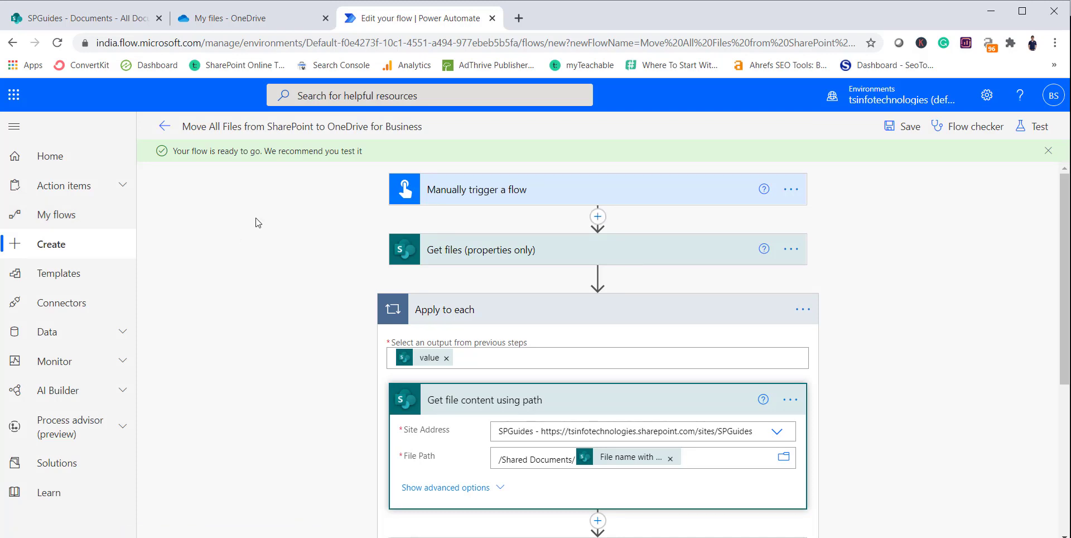
{"action": "left_click", "coordinate": [73, 219]}
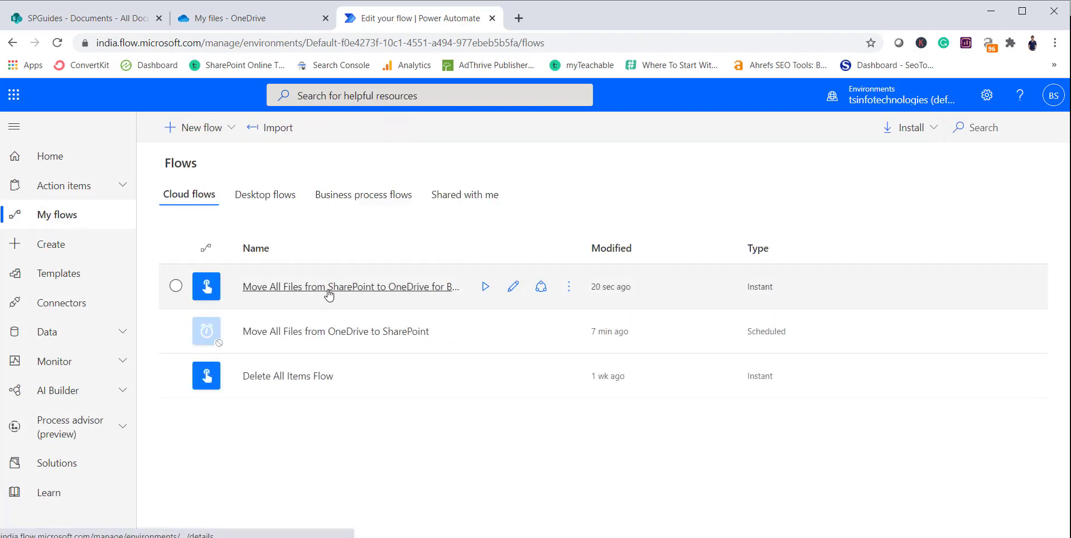
{"action": "left_click", "coordinate": [330, 295]}
{"action": "scroll", "coordinate": [370, 362], "scroll_direction": "down", "scroll_amount": 1}
{"action": "left_click", "coordinate": [305, 516]}
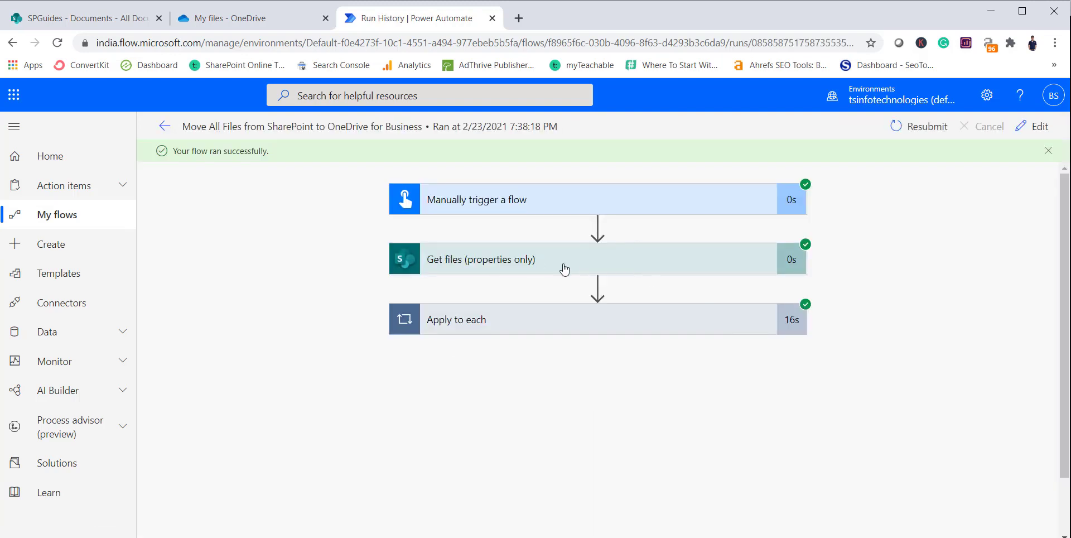
{"action": "left_click", "coordinate": [676, 329]}
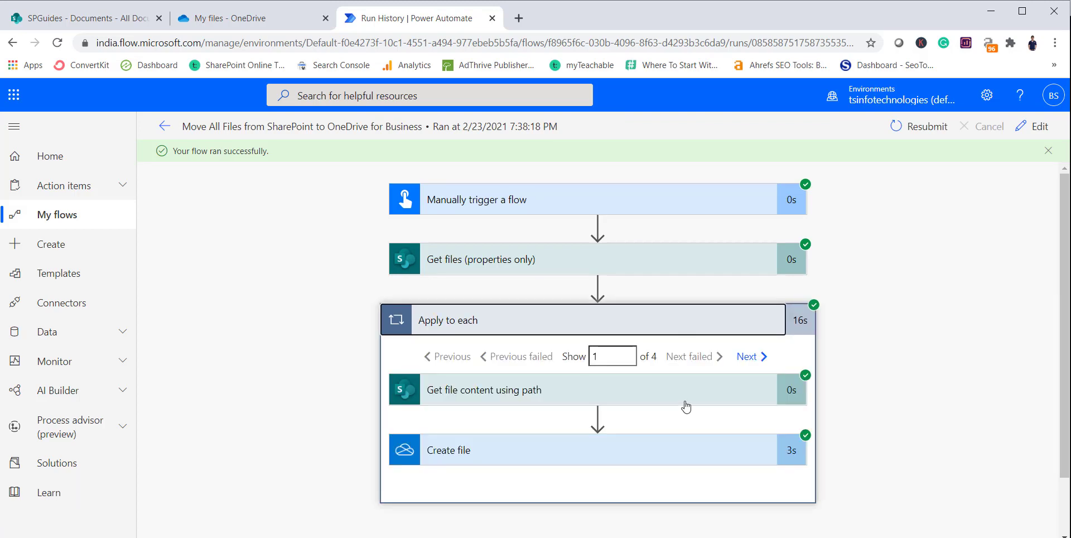
Compare the files in the SPGuides Documents library with those in OneDrive, and return to the flow's details page in Power Automate
{"action": "left_click", "coordinate": [112, 18]}
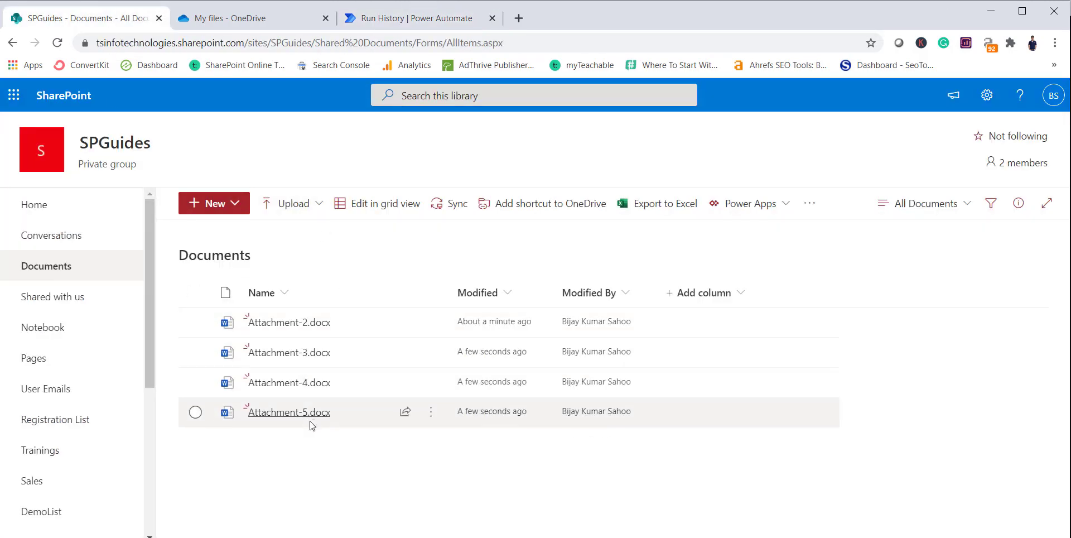
{"action": "left_click", "coordinate": [264, 19]}
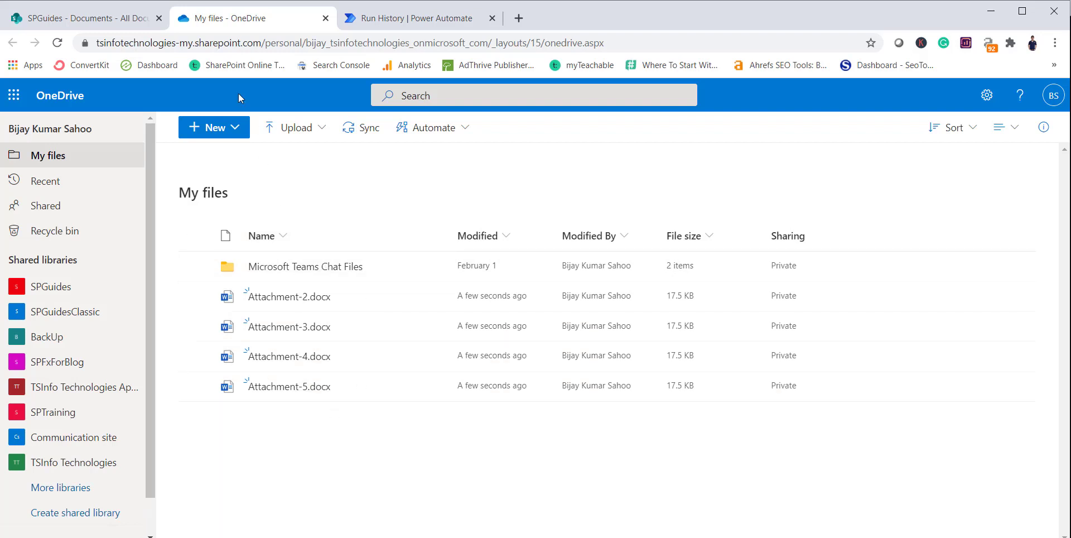
{"action": "left_click", "coordinate": [122, 26]}
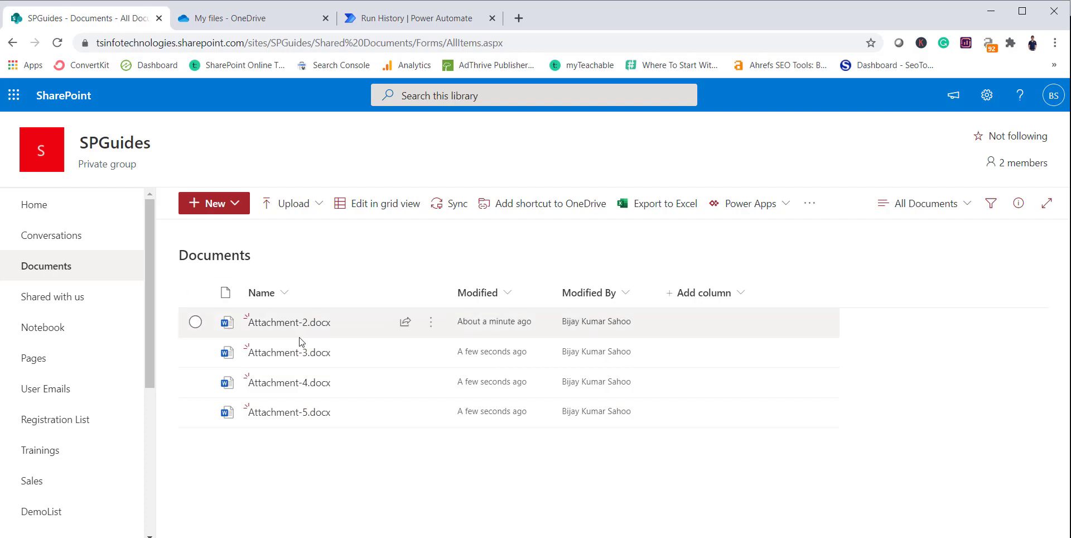
{"action": "left_click", "coordinate": [268, 22]}
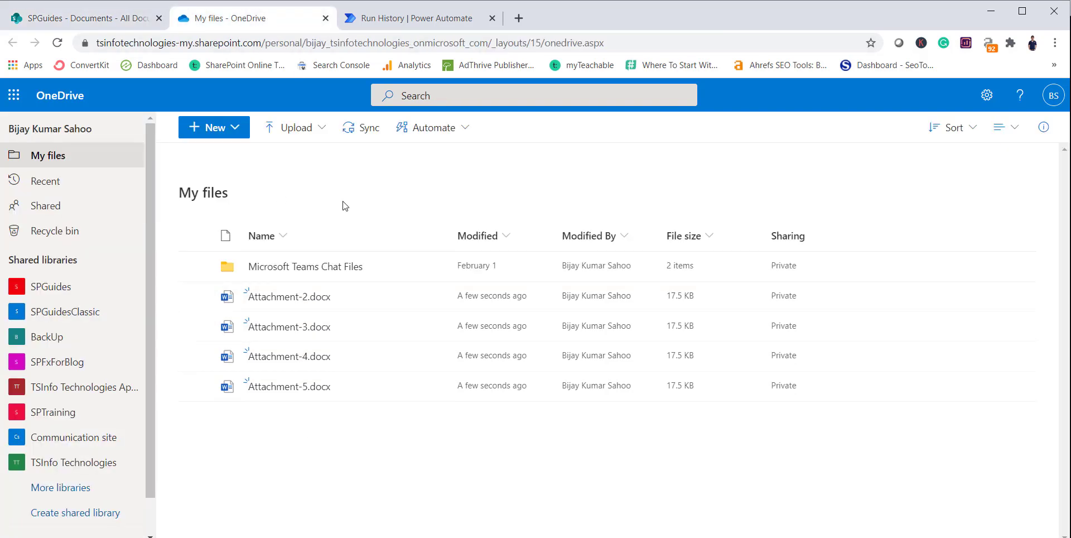
{"action": "left_click", "coordinate": [404, 25]}
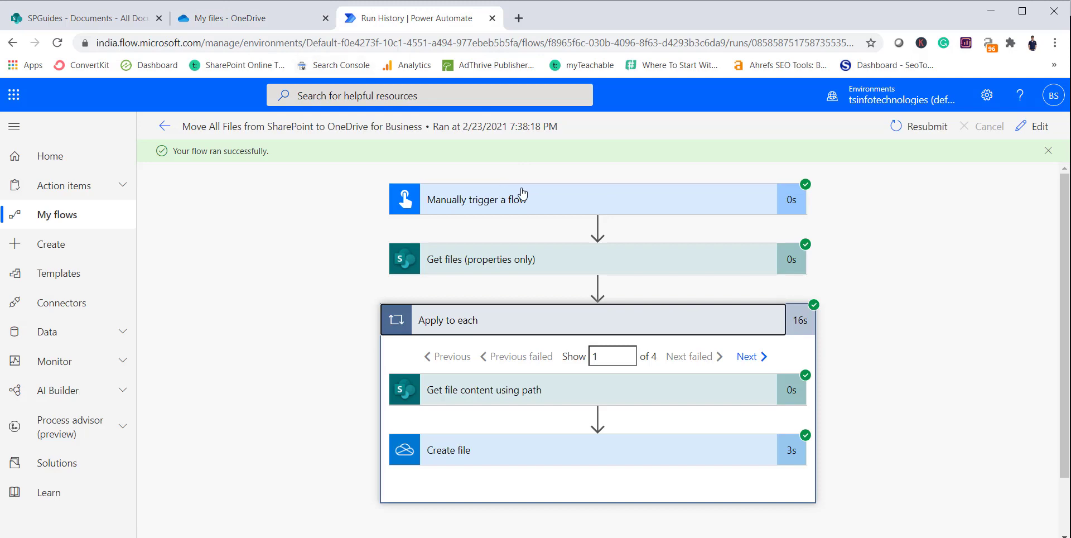
{"action": "left_click", "coordinate": [164, 126]}
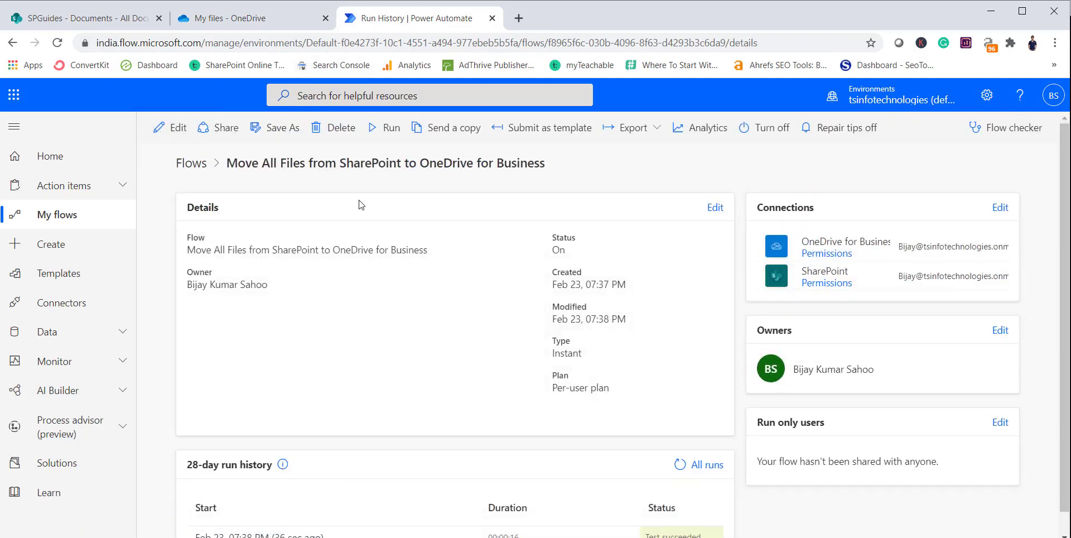